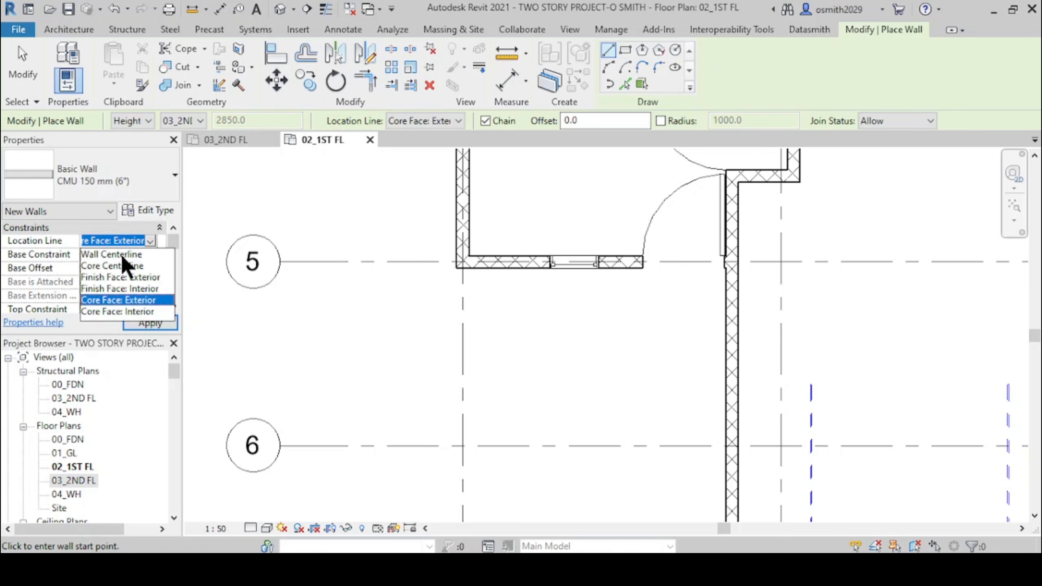
# Draw a CMU 150 mm wall with Wall Centerline as its location line, running 2400 mm along grid 6 from the long vertical wall
pyautogui.click(122, 255)
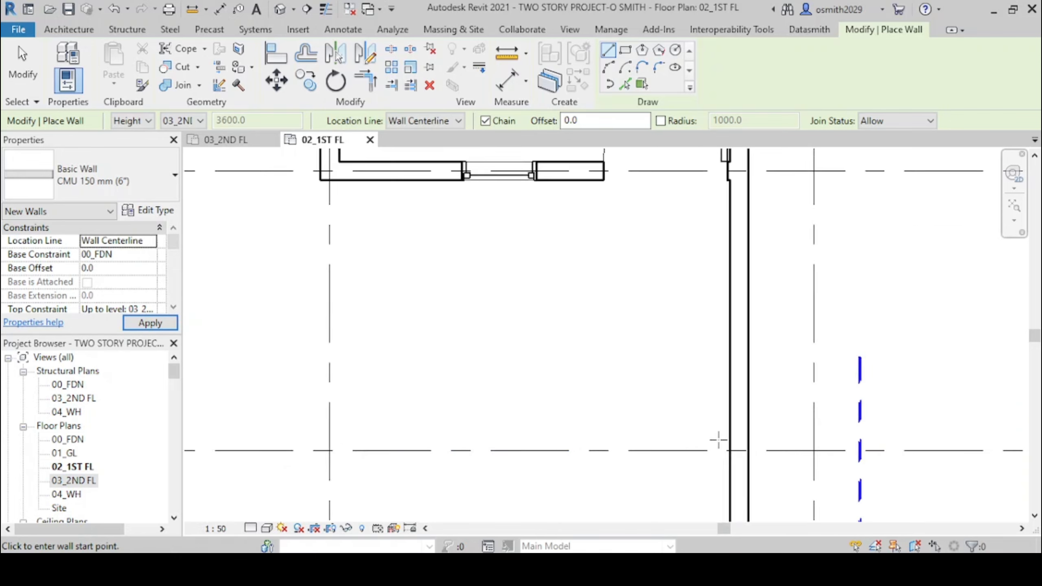
pyautogui.scroll(3, 724, 445)
pyautogui.click(732, 451)
pyautogui.scroll(-4, 636, 451)
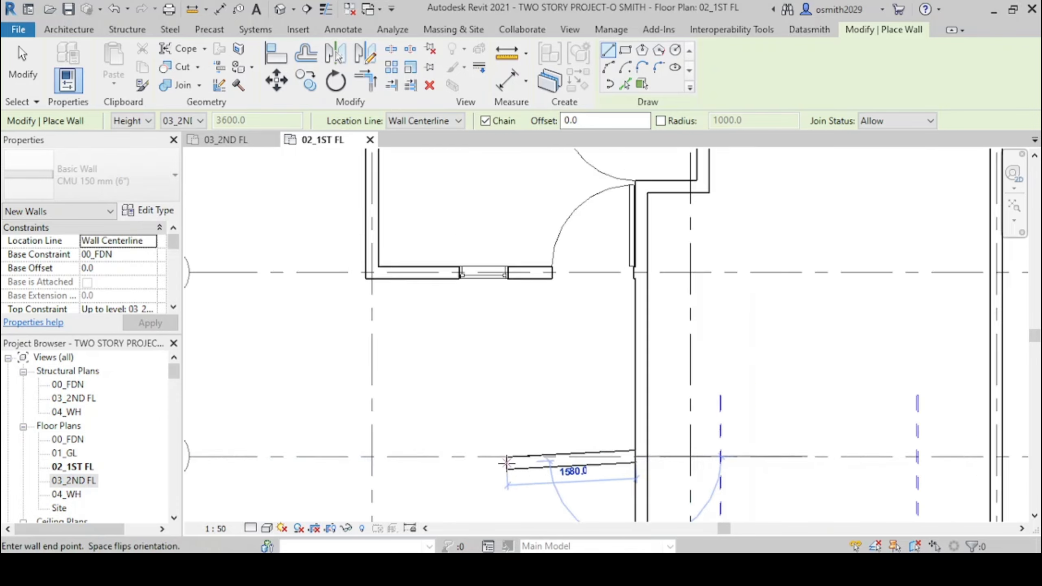
pyautogui.scroll(1, 566, 432)
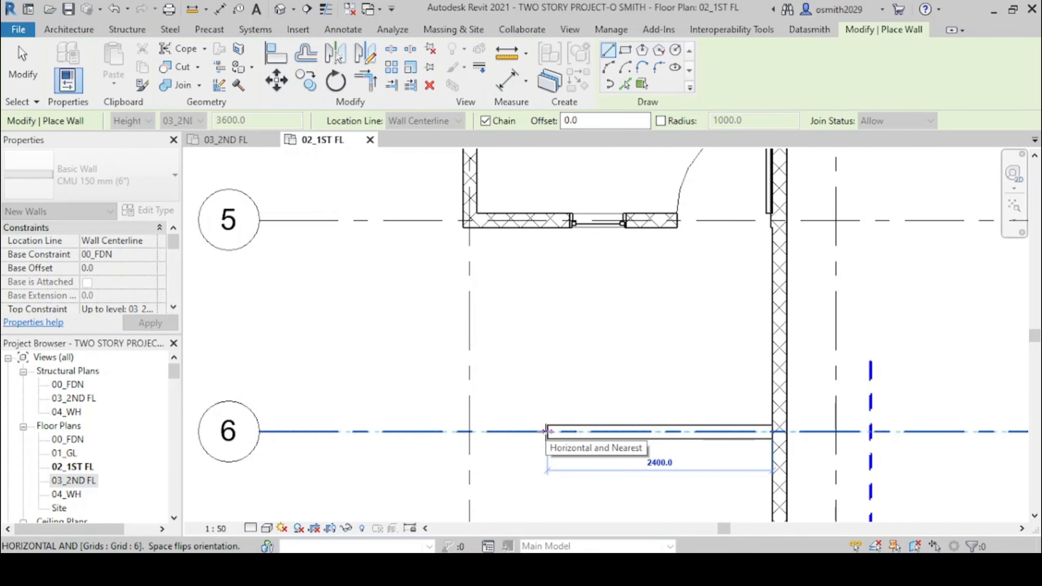
pyautogui.write('2400')
pyautogui.press('Return')
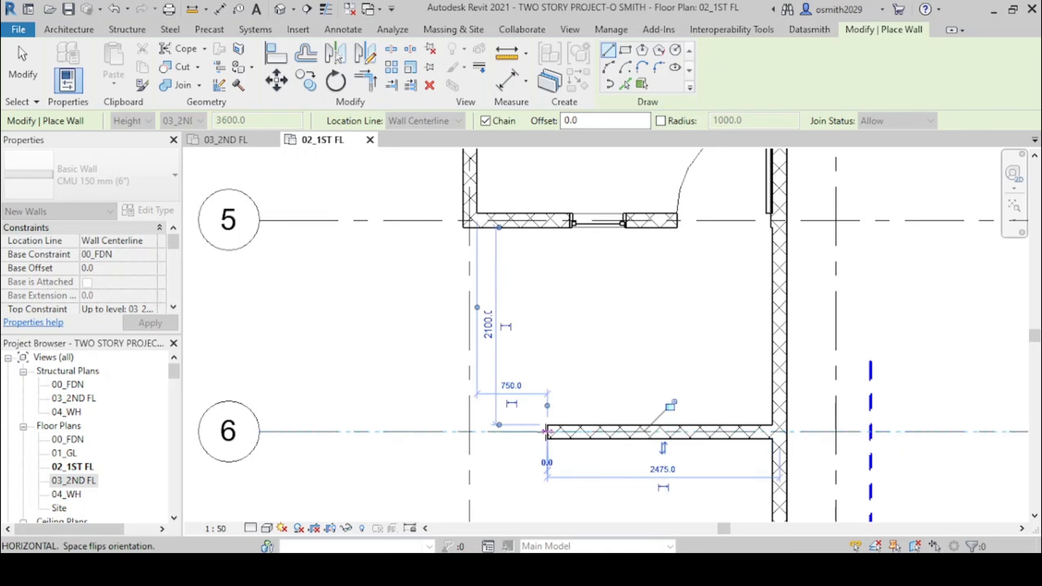
# Close the room with a vertical wall from the new wall's free end up to the wall on grid 5, and finish drawing
pyautogui.click(548, 227)
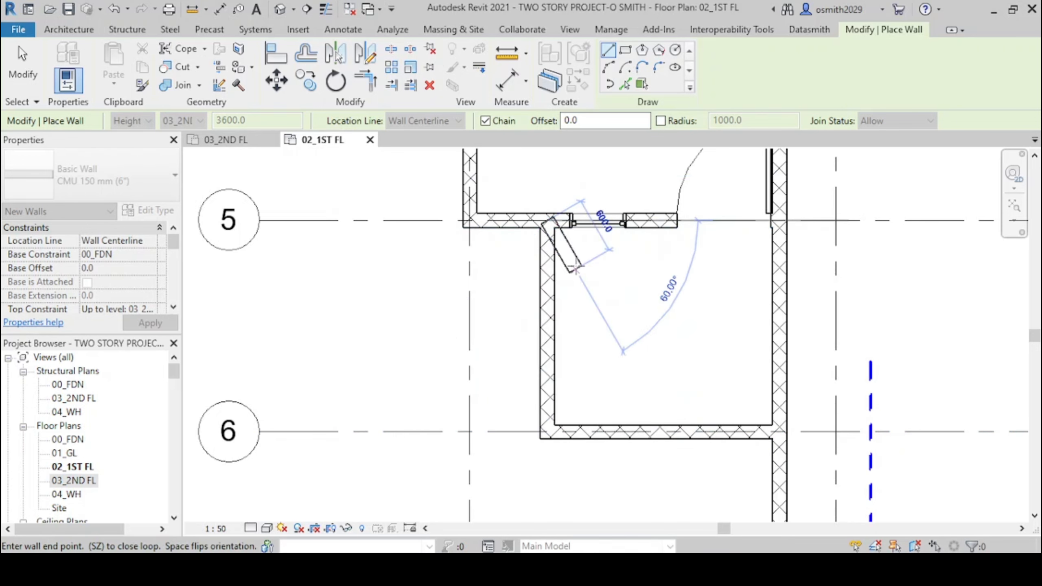
pyautogui.press('Escape')
pyautogui.press('Escape')
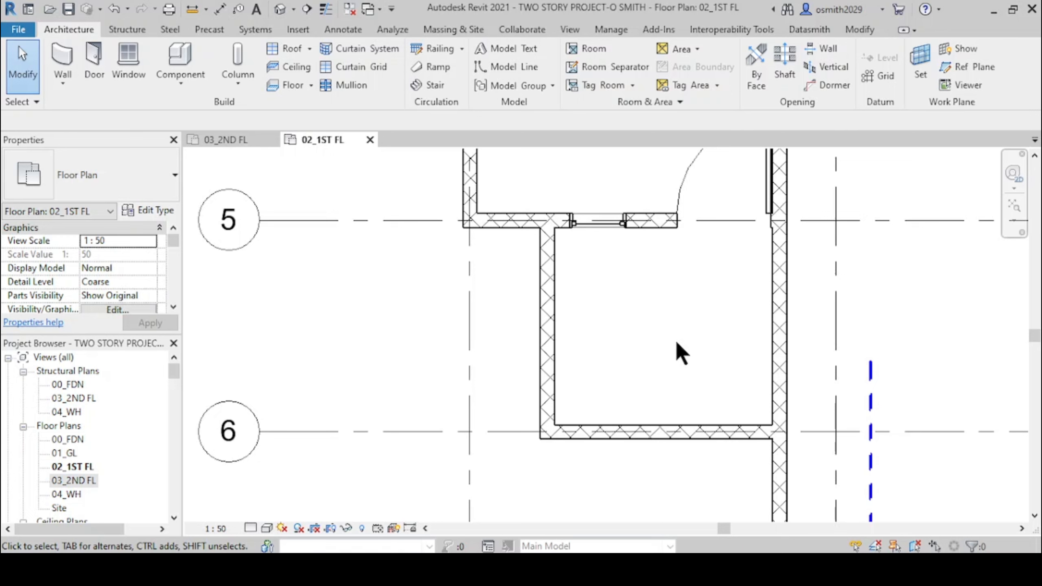
# Add aligned dimensions for the new room's clear depth between grids 5 and 6 and for its width to the outer face of the new vertical wall
pyautogui.click(219, 9)
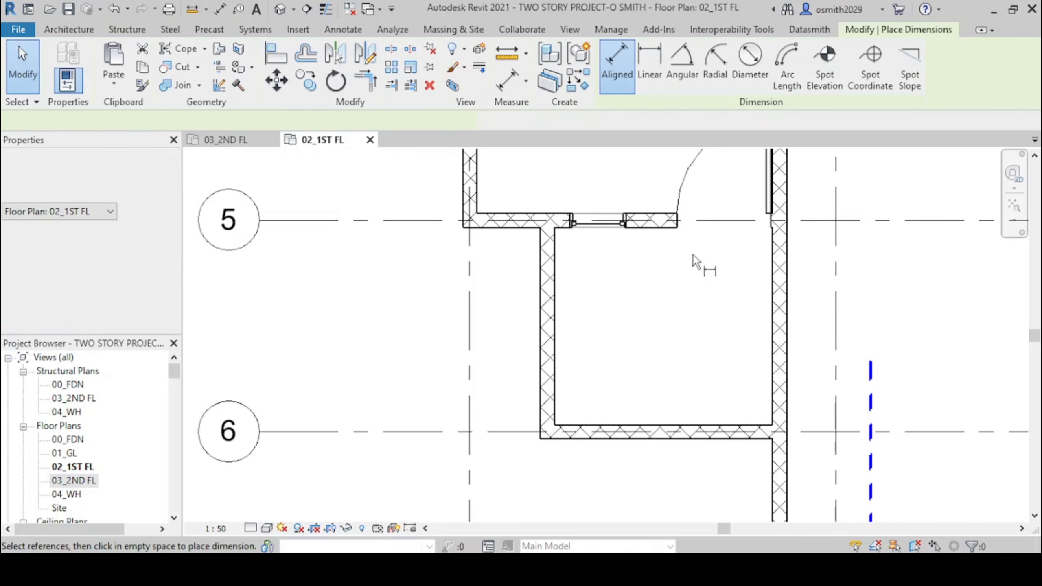
pyautogui.click(652, 229)
pyautogui.click(660, 427)
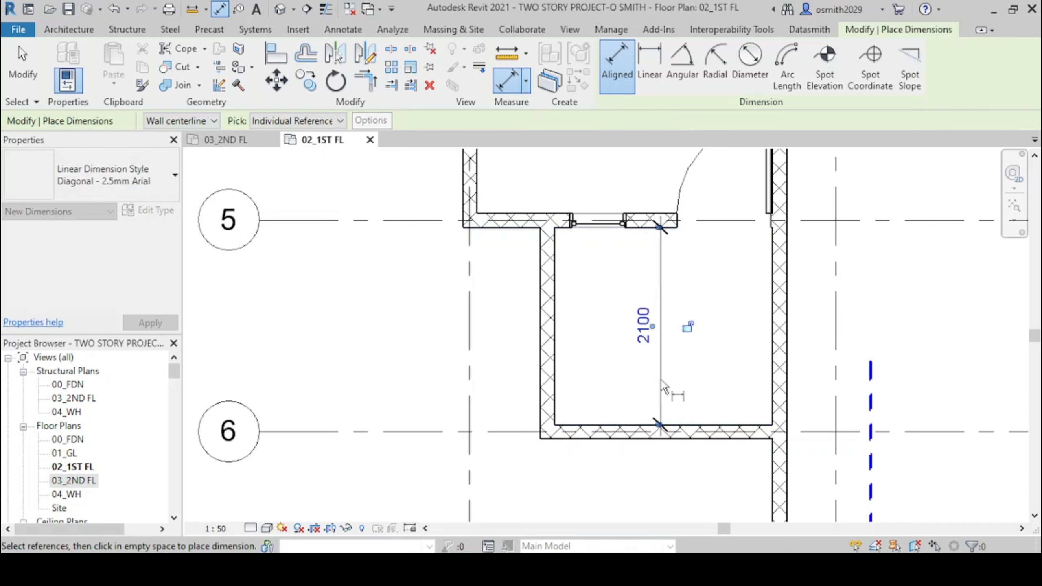
pyautogui.click(772, 482)
pyautogui.click(540, 370)
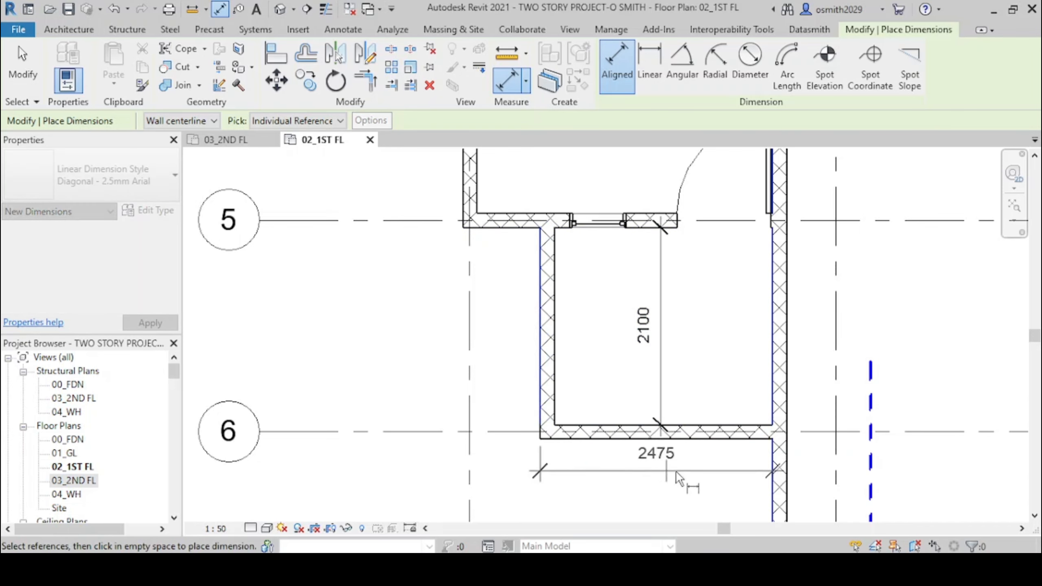
pyautogui.click(694, 483)
pyautogui.scroll(3, 657, 493)
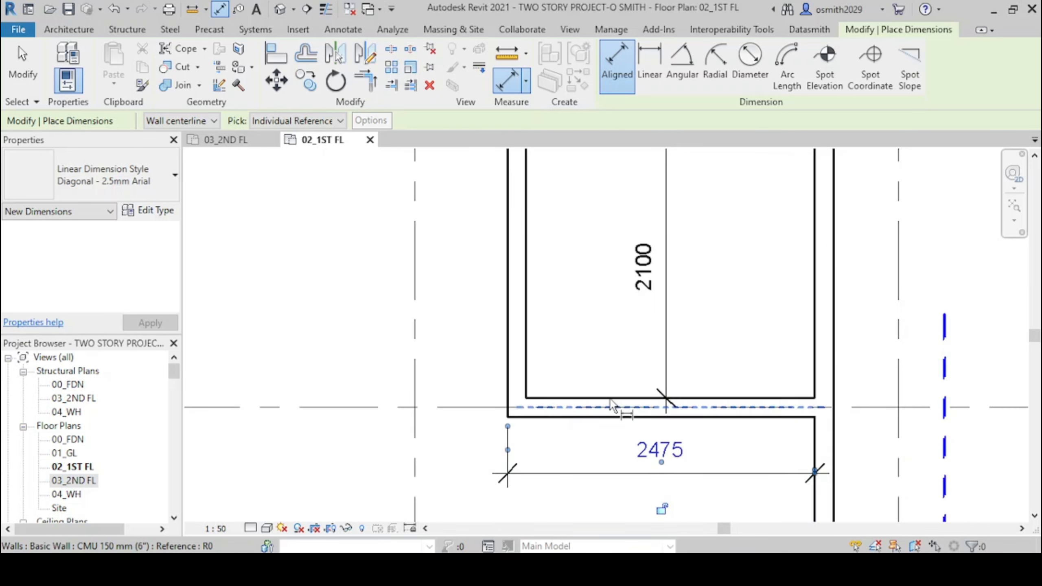
pyautogui.press('Escape')
pyautogui.press('Escape')
# Move the room's new vertical wall by setting the width dimension below the room to 2400 mm
pyautogui.click(516, 308)
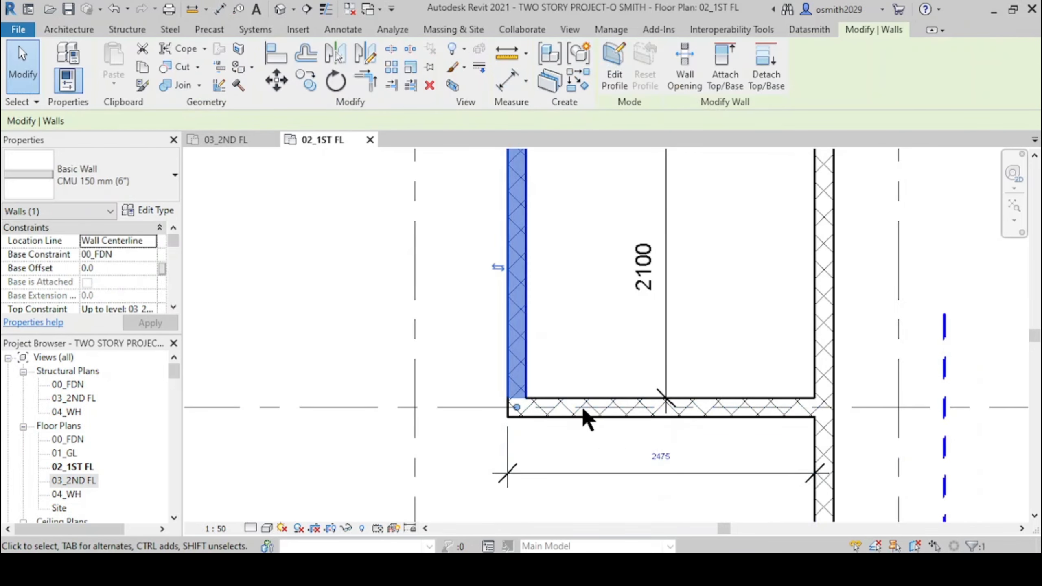
pyautogui.click(666, 458)
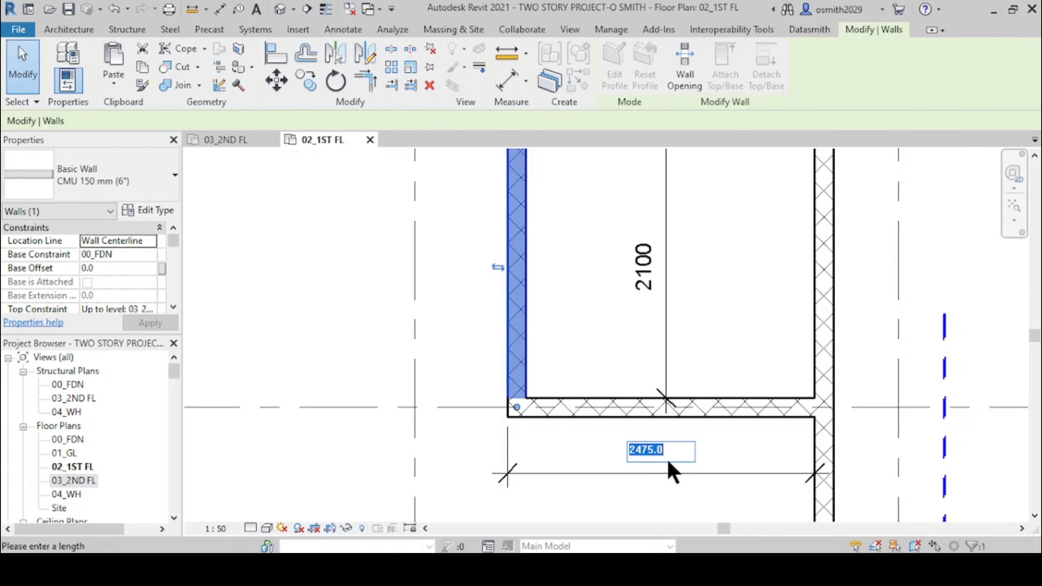
pyautogui.write('2400')
pyautogui.press('Return')
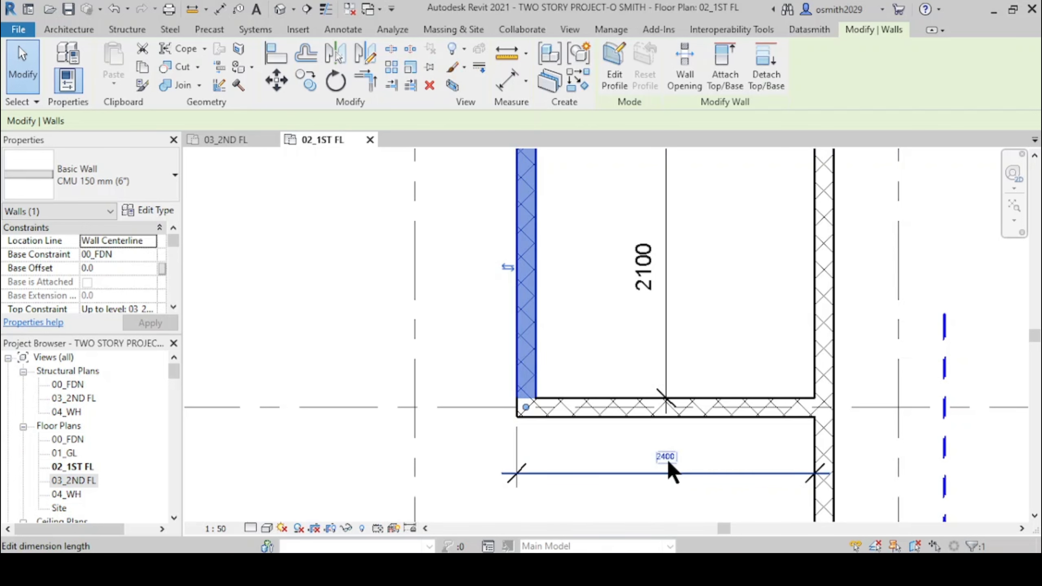
# Delete both the width and depth dimensions from the new room
pyautogui.click(661, 512)
pyautogui.scroll(1, 621, 423)
pyautogui.moveTo(628, 428); pyautogui.dragTo(554, 453, button='middle')
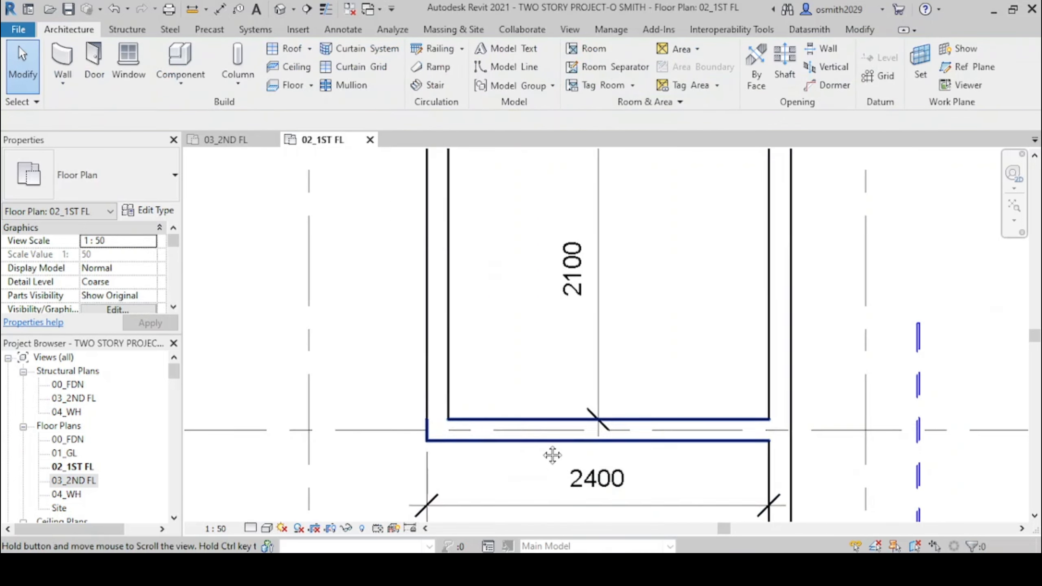
pyautogui.click(605, 494)
pyautogui.press('Delete')
pyautogui.click(597, 314)
pyautogui.press('Delete')
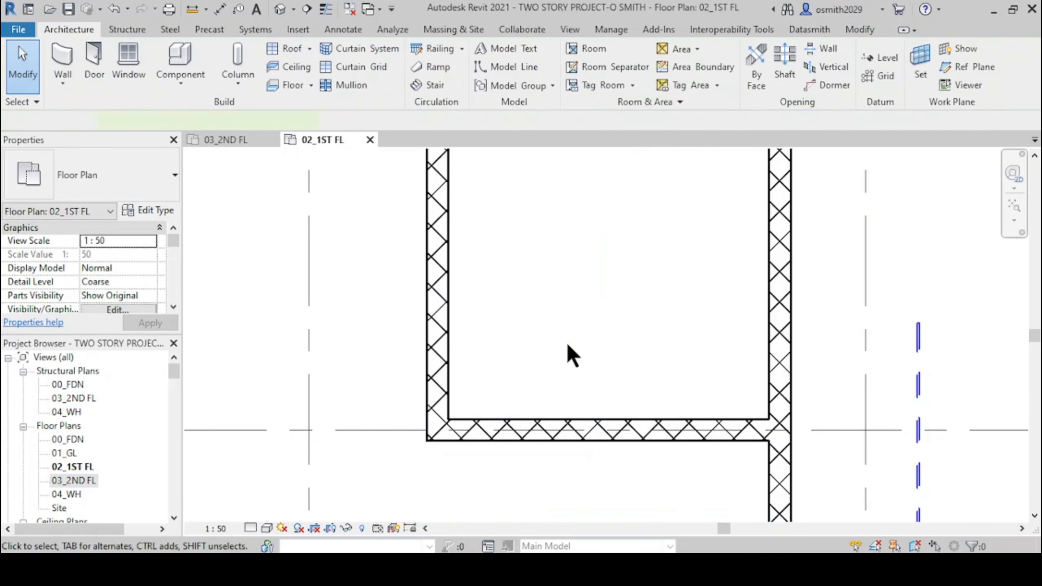
# Start placing a structural column using the M_Concrete-Square-Column 300 x 300mm type at the new room's outer corner on grid 6
pyautogui.scroll(-3, 562, 464)
pyautogui.scroll(3, 480, 433)
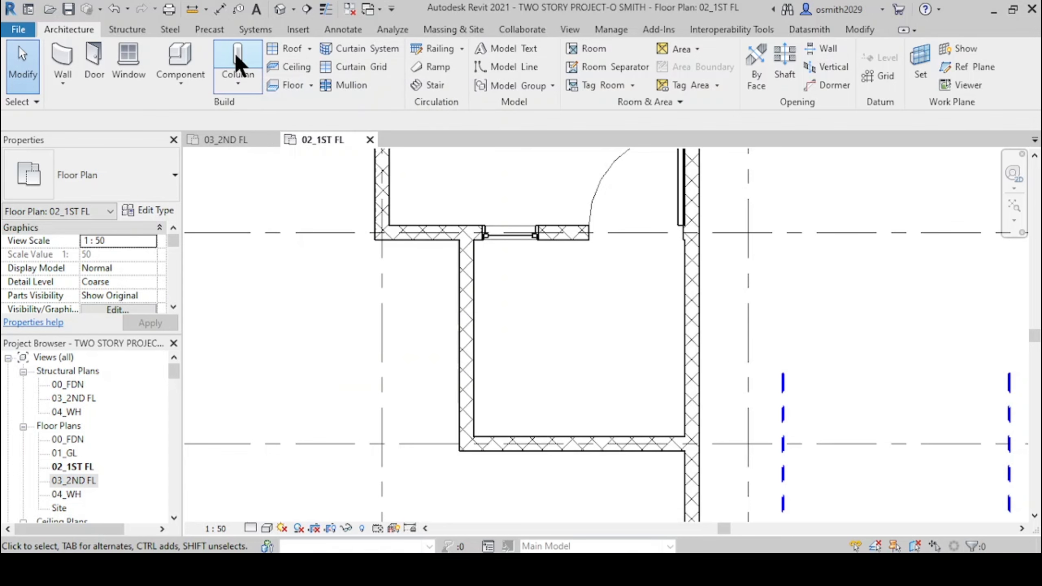
pyautogui.press('c')
pyautogui.press('l')
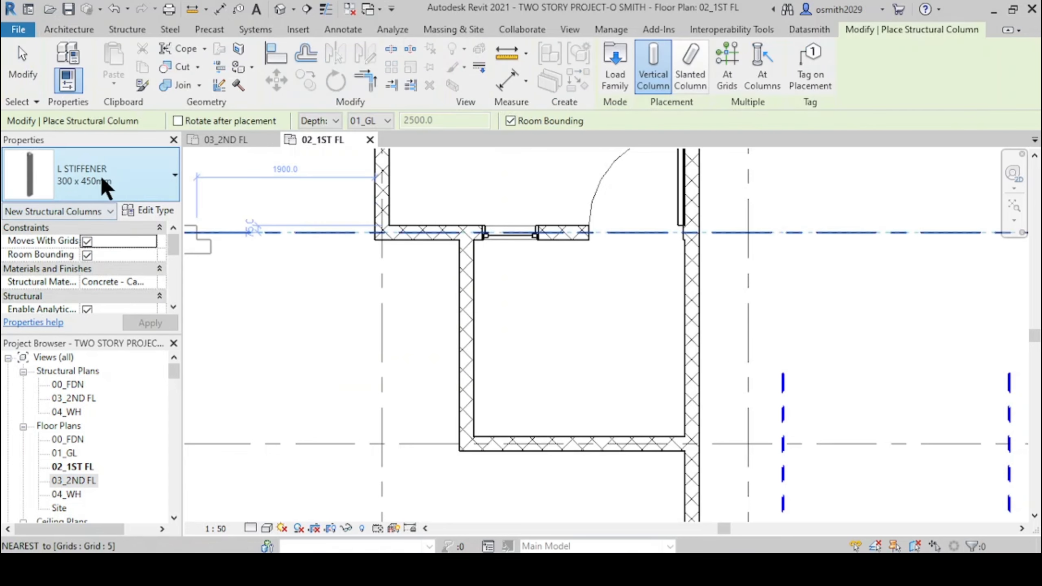
pyautogui.click(114, 176)
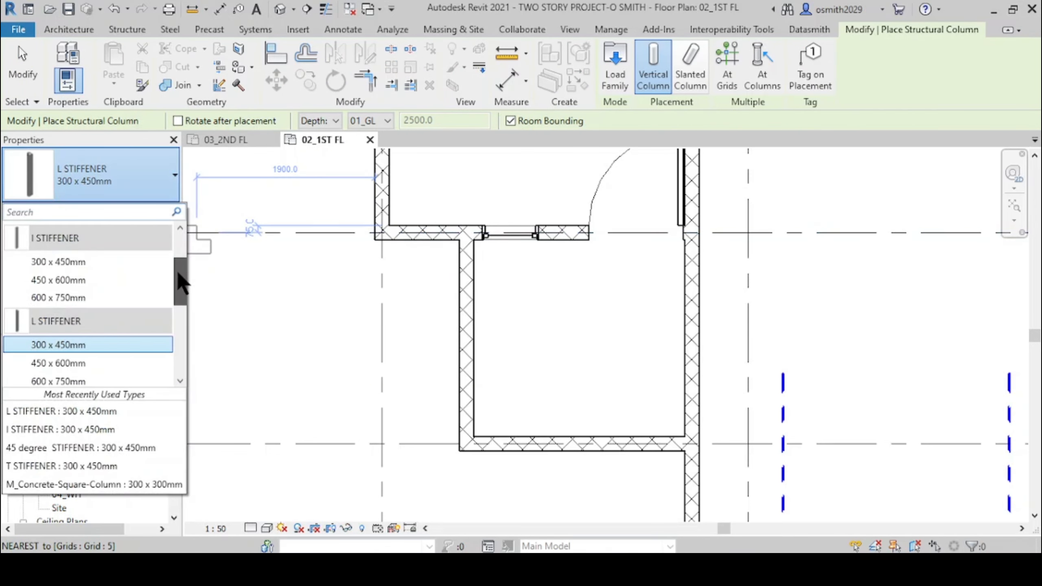
pyautogui.moveTo(181, 283); pyautogui.dragTo(182, 331)
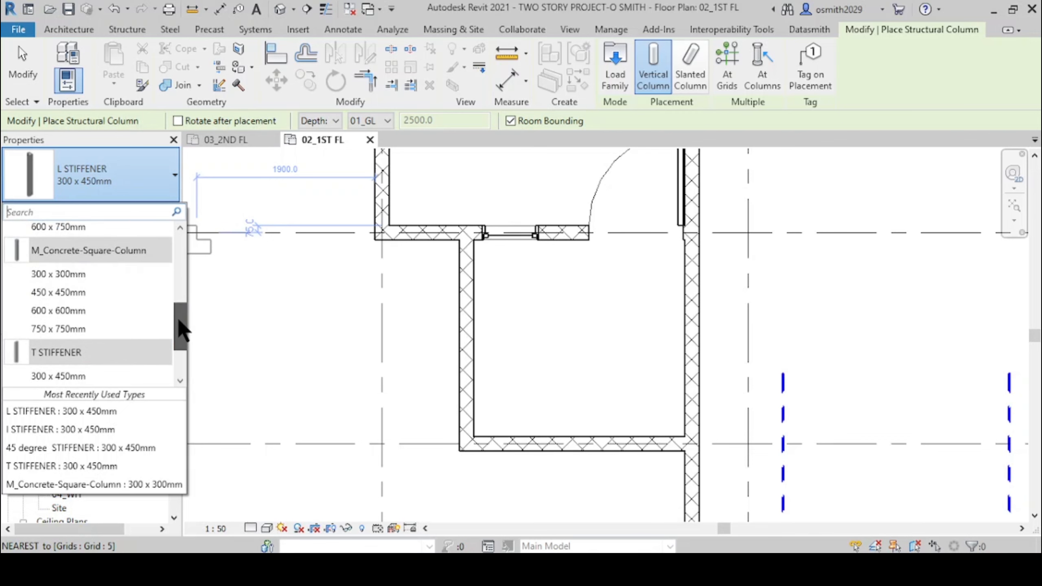
pyautogui.click(66, 275)
pyautogui.scroll(3, 474, 439)
pyautogui.scroll(2, 474, 439)
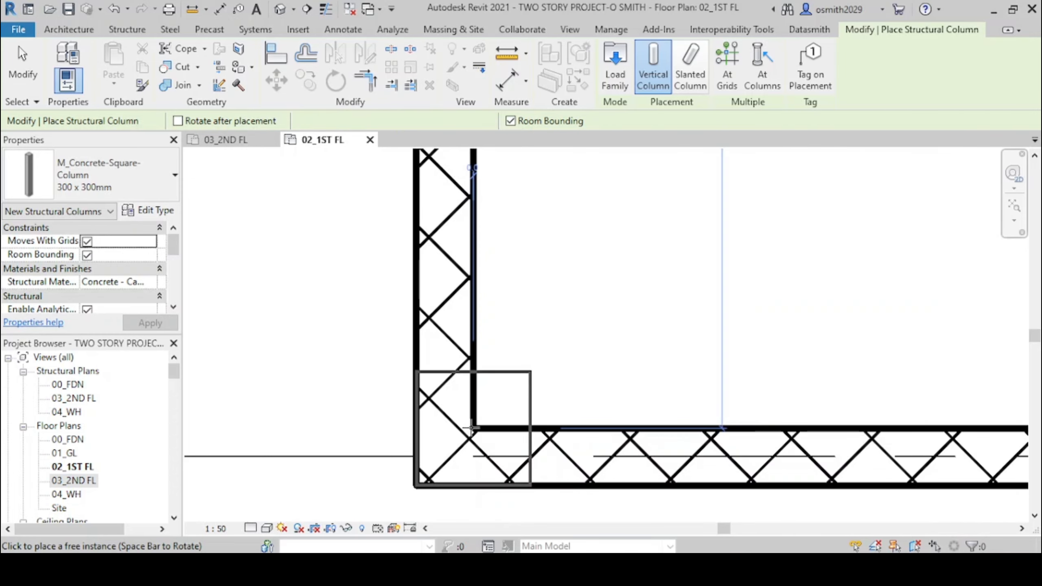
pyautogui.scroll(-2, 597, 359)
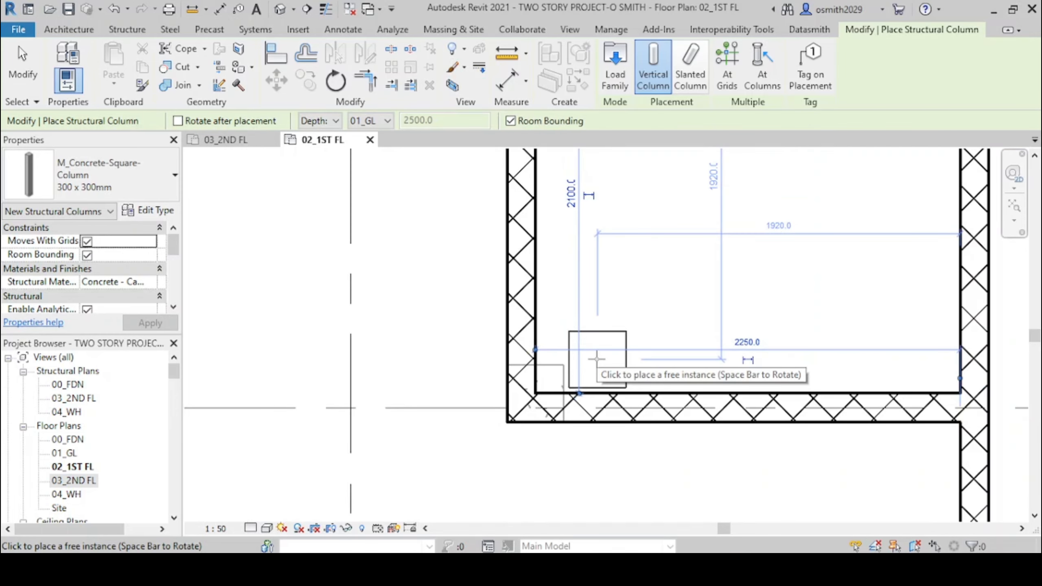
pyautogui.scroll(2, 597, 359)
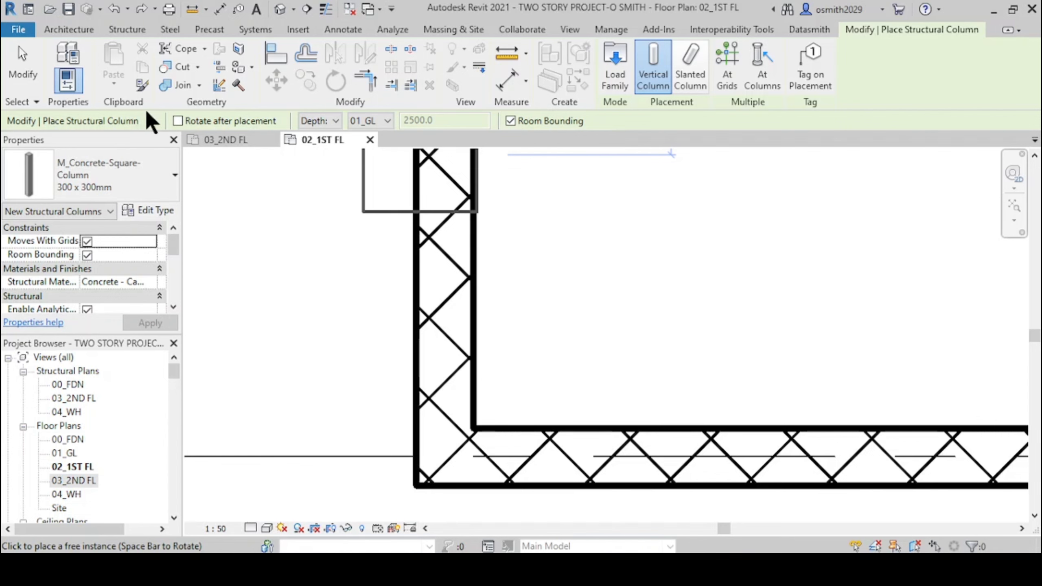
# Set the column placement to Height with 03_2ND FL as the top level
pyautogui.click(331, 119)
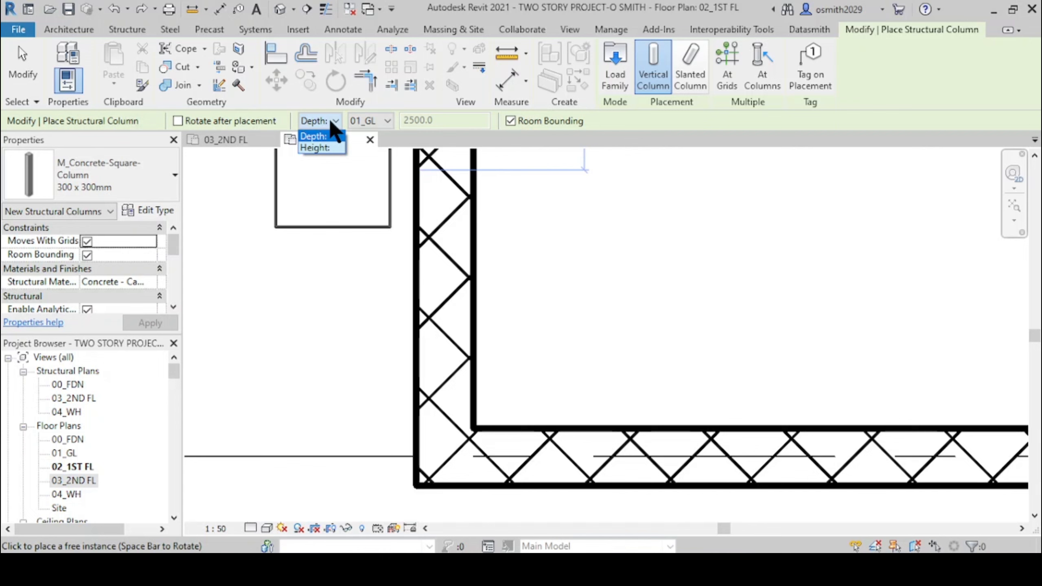
pyautogui.click(323, 148)
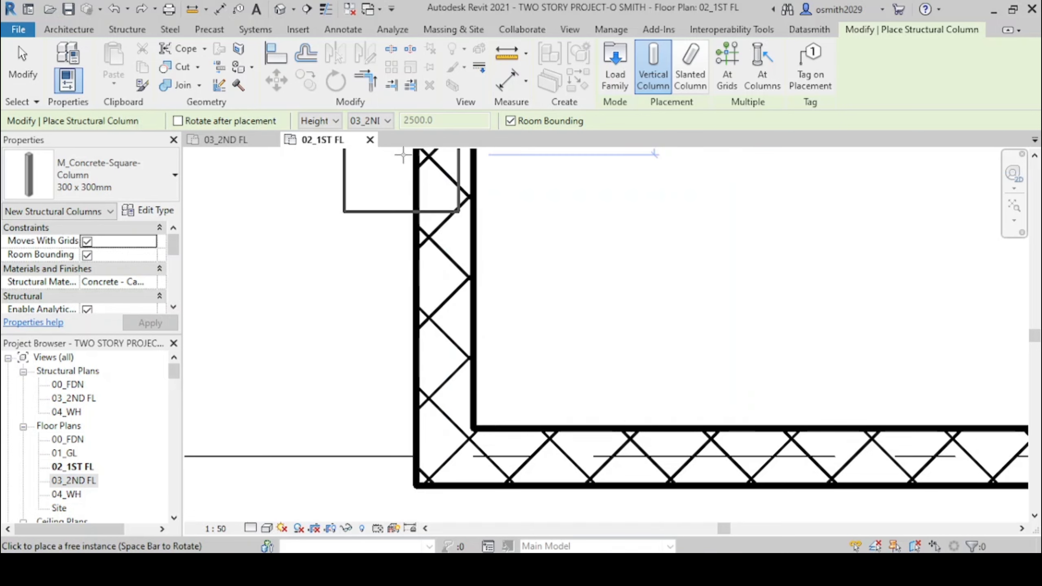
pyautogui.click(374, 117)
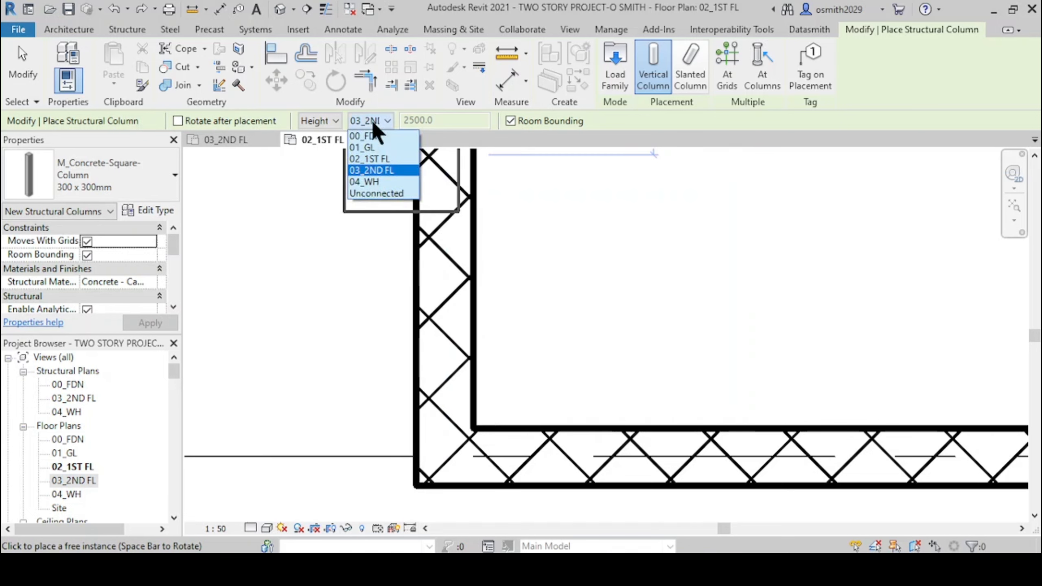
pyautogui.click(382, 171)
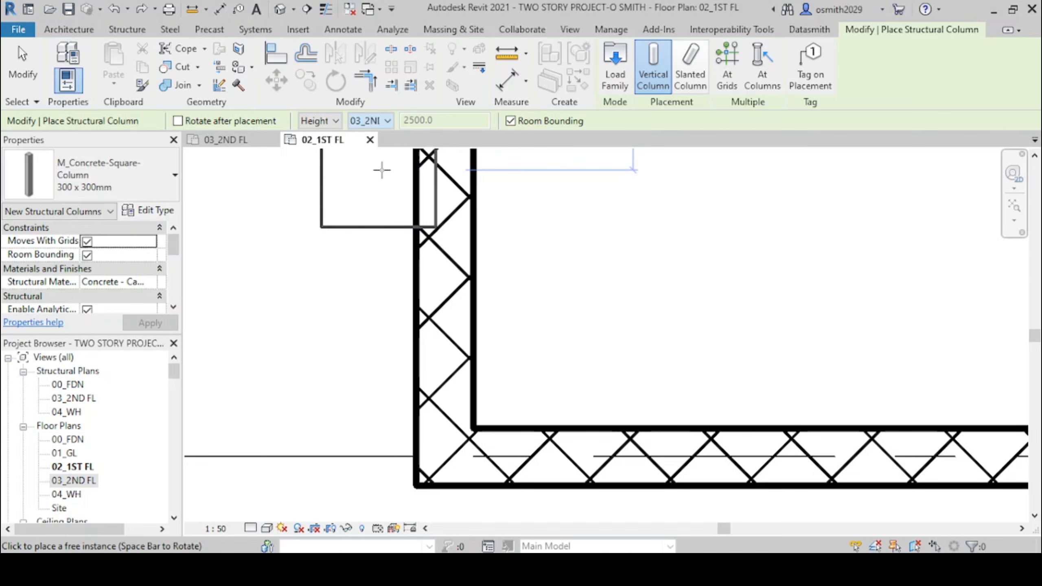
# Place the 300 x 300 mm column at the new room's outer corner on grid 6, within the wall's outer faces, and end placement
pyautogui.scroll(-1, 467, 396)
pyautogui.moveTo(468, 396); pyautogui.dragTo(455, 274, button='middle')
pyautogui.scroll(2, 457, 288)
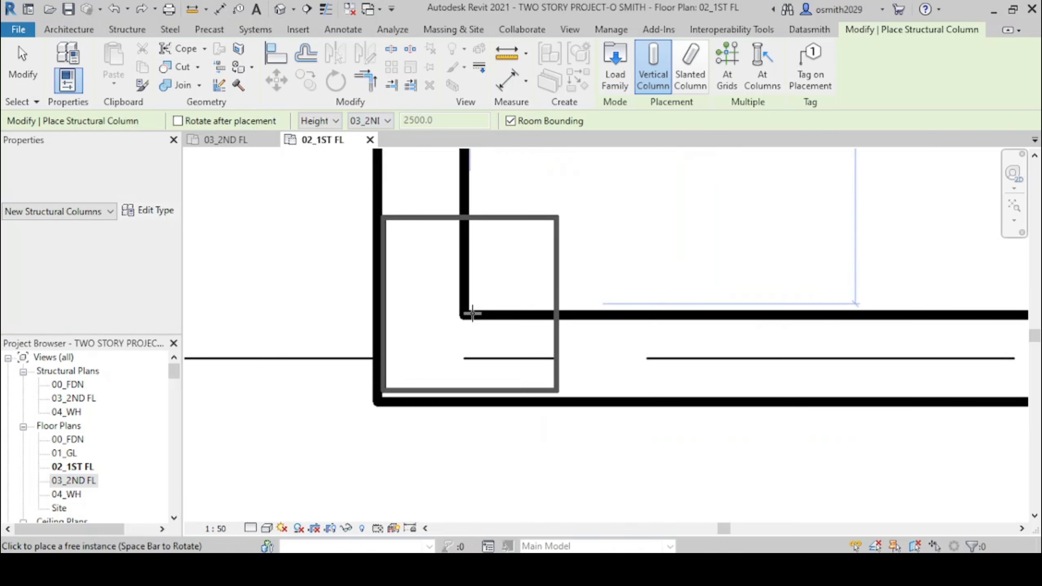
pyautogui.click(467, 316)
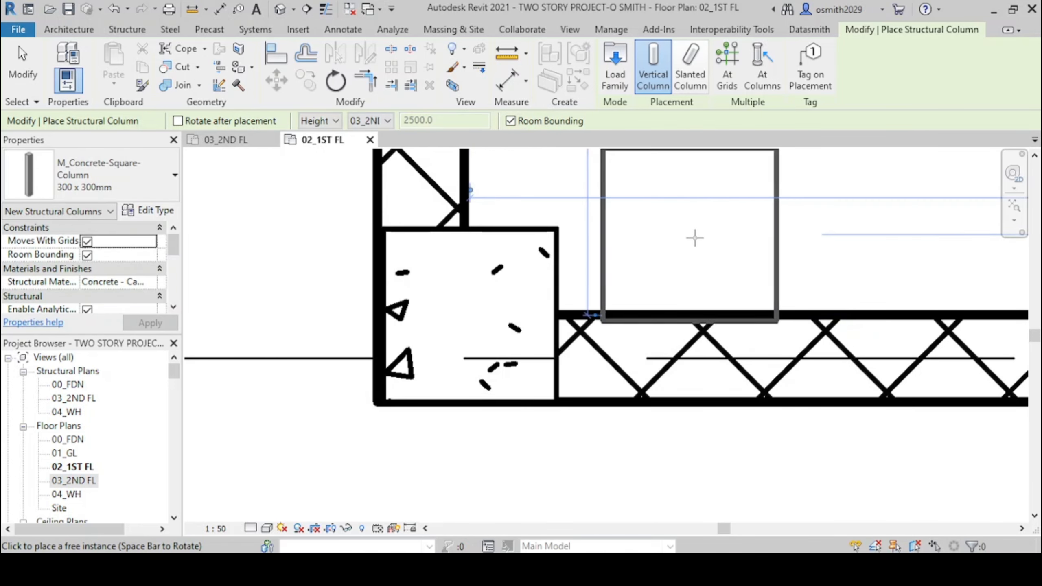
pyautogui.scroll(-2, 695, 238)
pyautogui.moveTo(696, 249); pyautogui.dragTo(693, 275, button='middle')
pyautogui.press('Escape')
pyautogui.press('Escape')
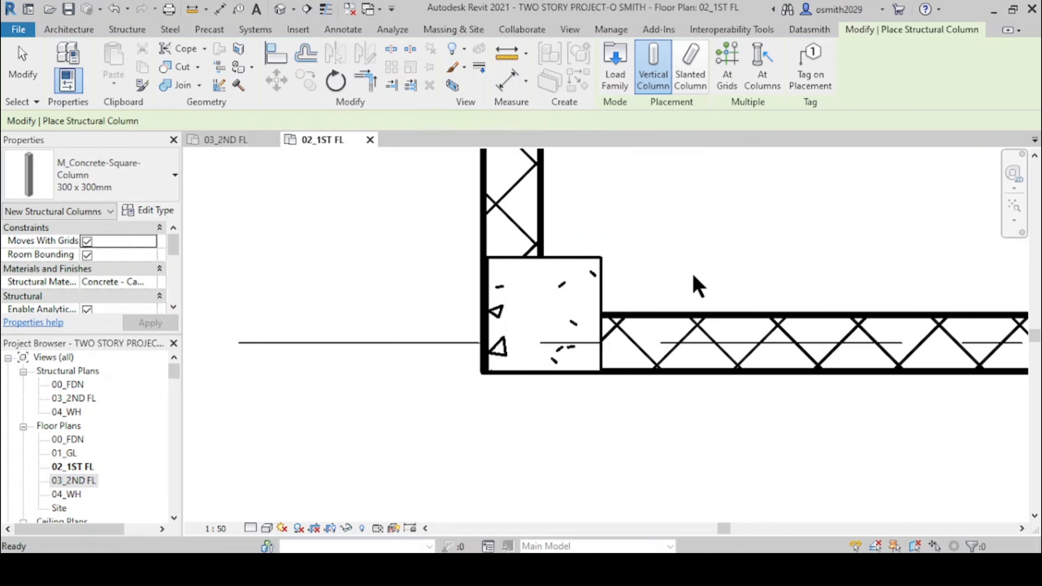
# Set the corner column's base level to 00_FDN
pyautogui.click(570, 265)
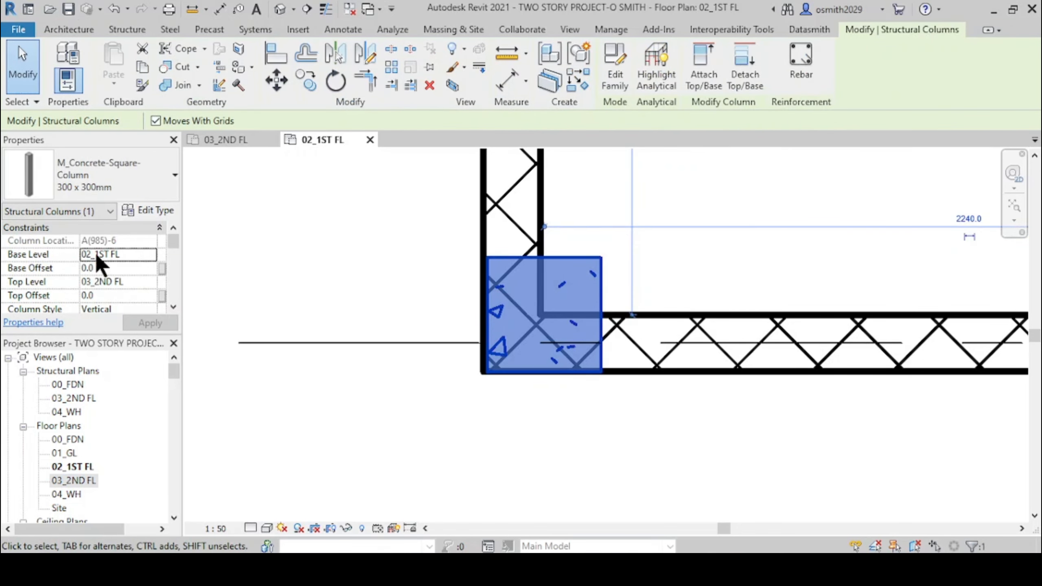
pyautogui.click(152, 255)
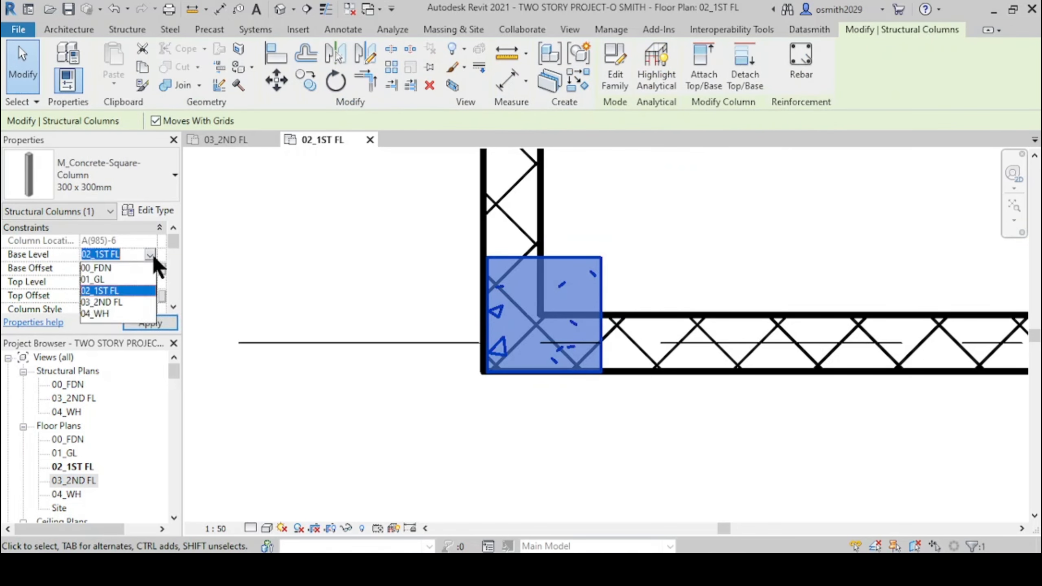
pyautogui.click(118, 267)
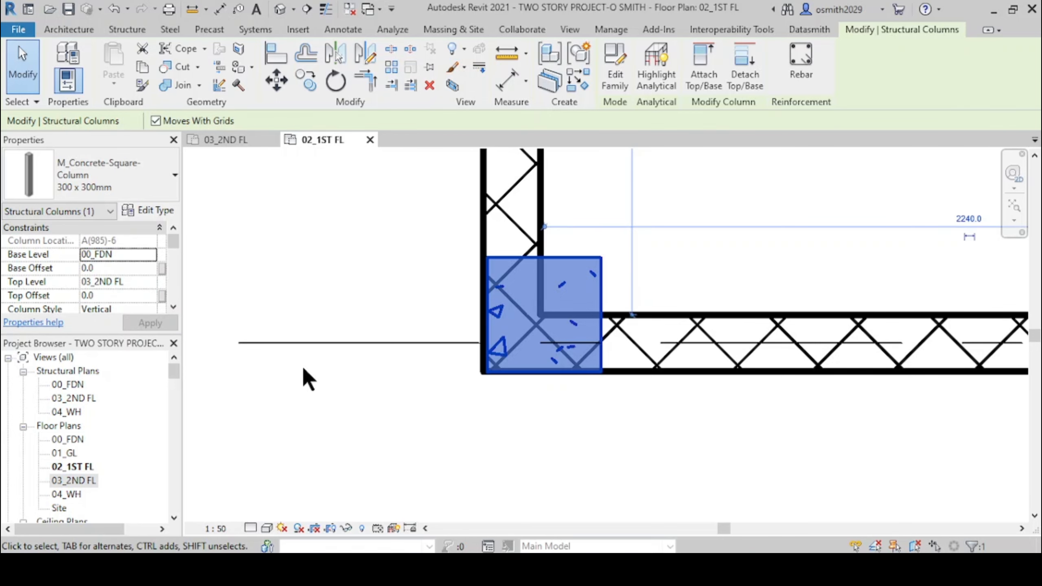
pyautogui.click(308, 261)
# Open the default 3D view and examine the new corner column and its top against the adjoining walls
pyautogui.click(279, 9)
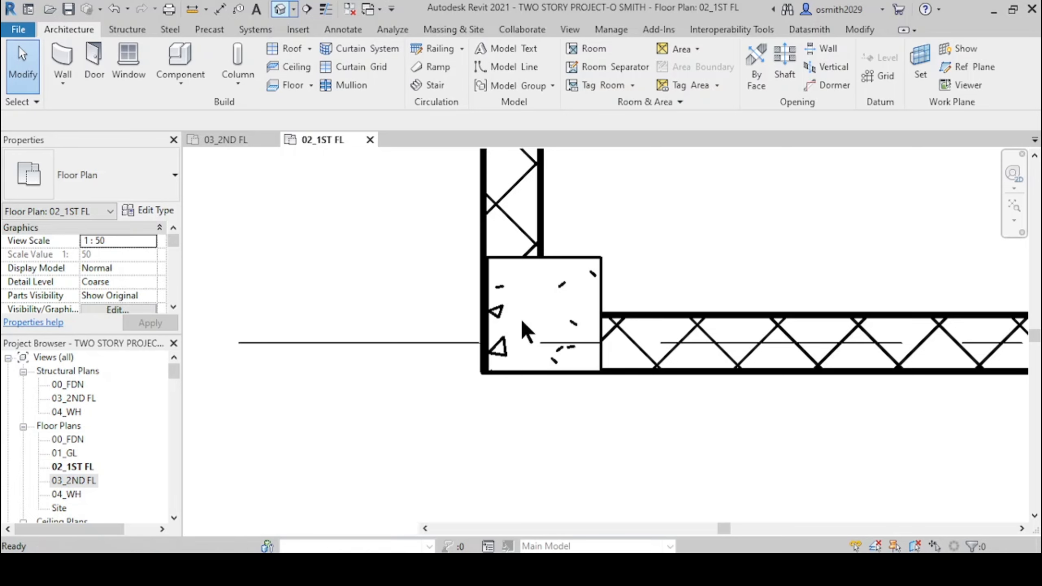
pyautogui.scroll(8, 623, 410)
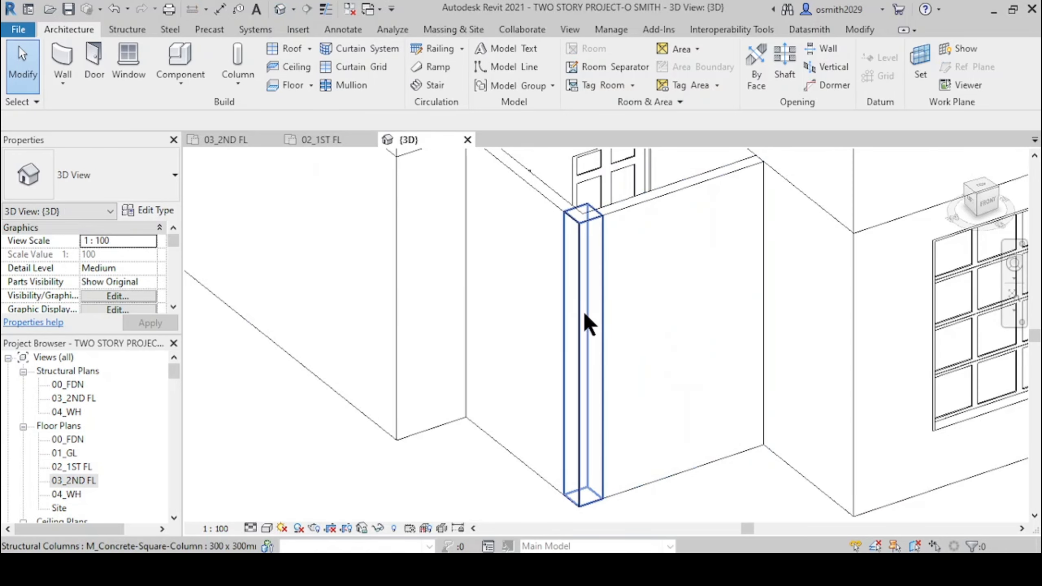
pyautogui.scroll(3, 584, 205)
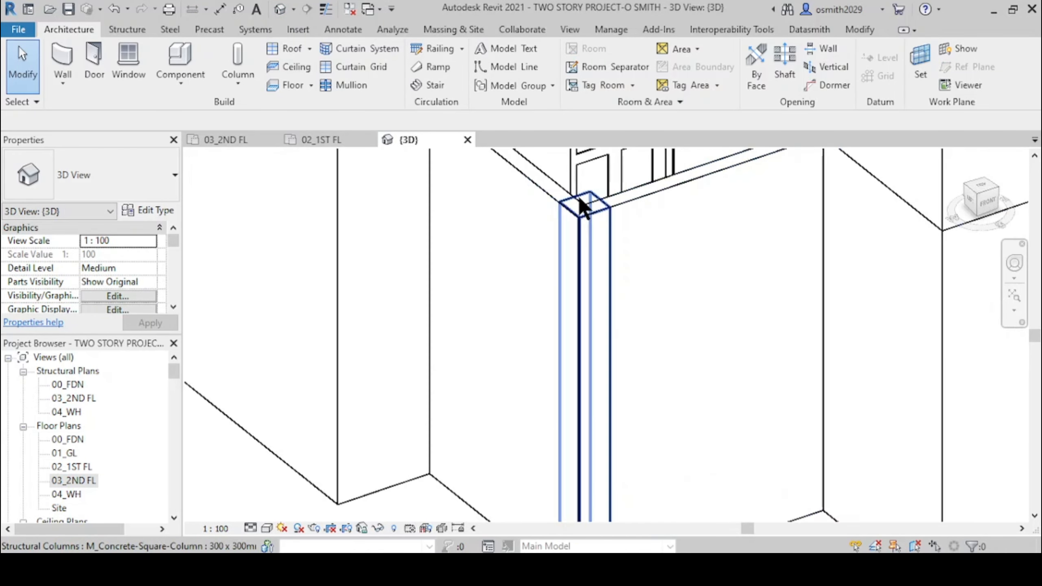
# Select the new corner column in the 3D view and examine how it meets the adjoining CMU walls
pyautogui.click(584, 209)
pyautogui.click(593, 290)
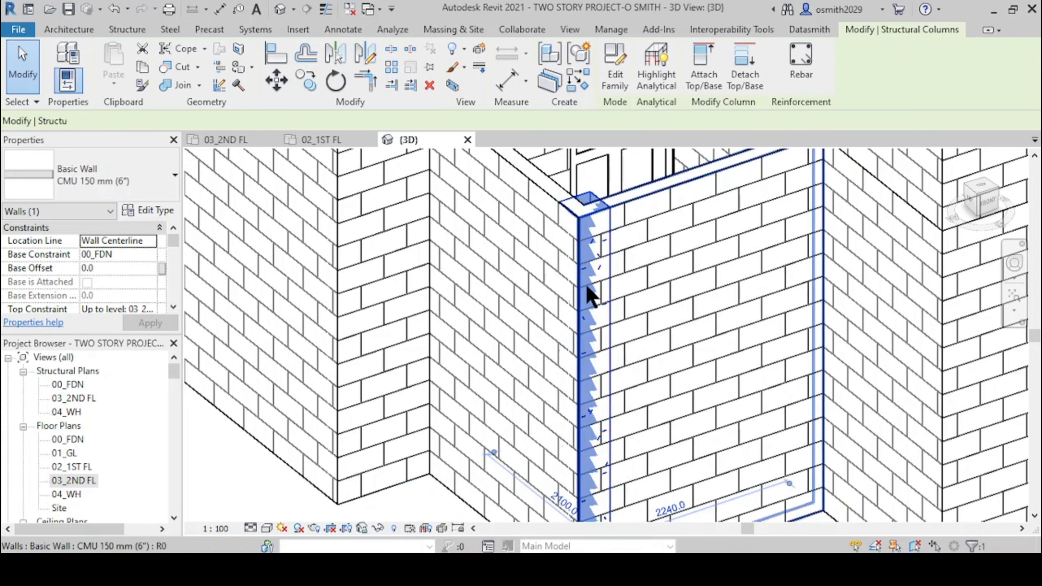
pyautogui.scroll(-2, 564, 259)
pyautogui.scroll(-4, 542, 402)
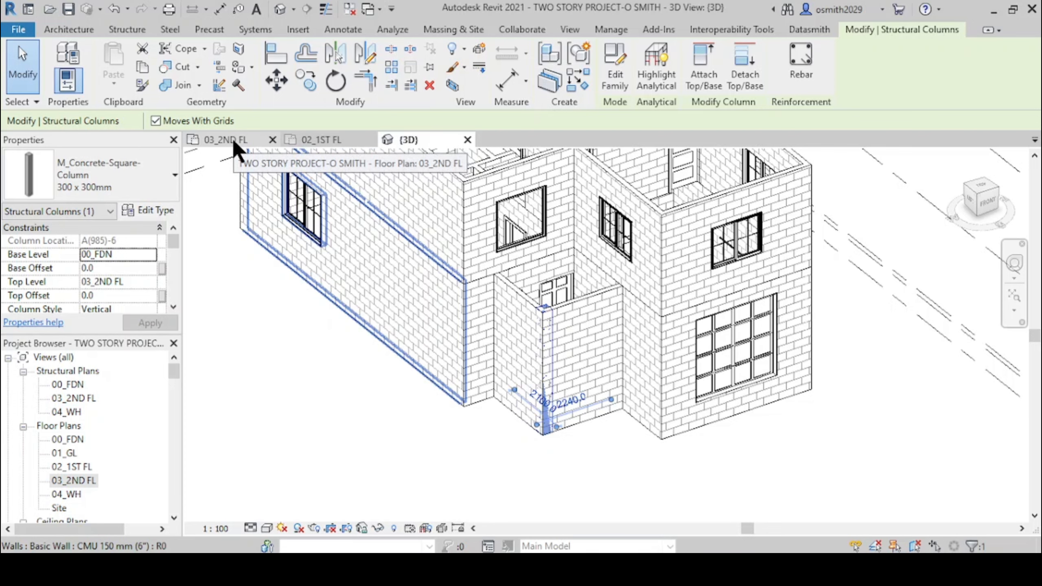
# Return to the 02_1ST FL floor plan, clear the column selection and inspect the new room and surrounding layout
pyautogui.click(204, 140)
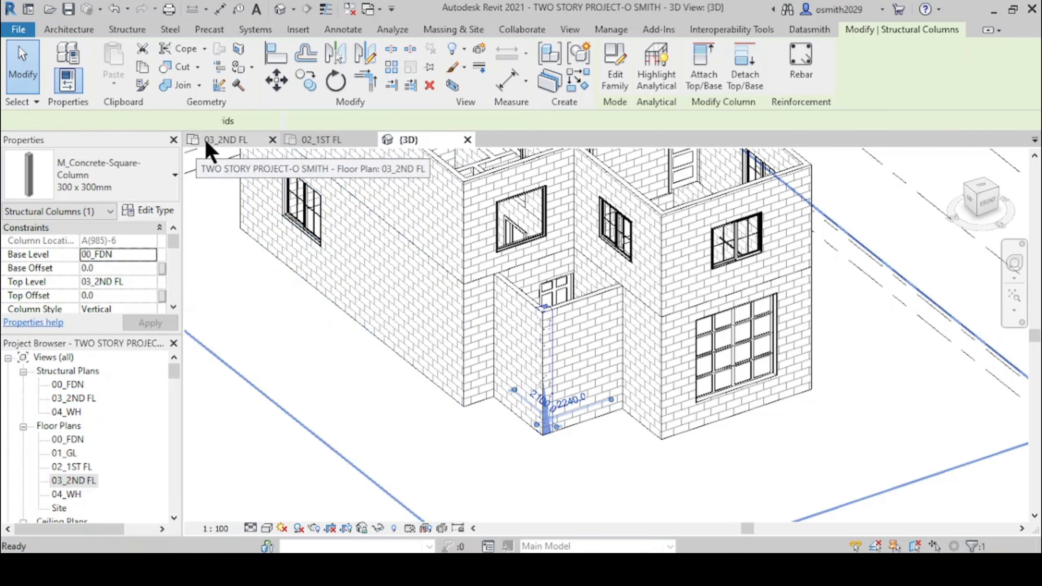
pyautogui.click(318, 141)
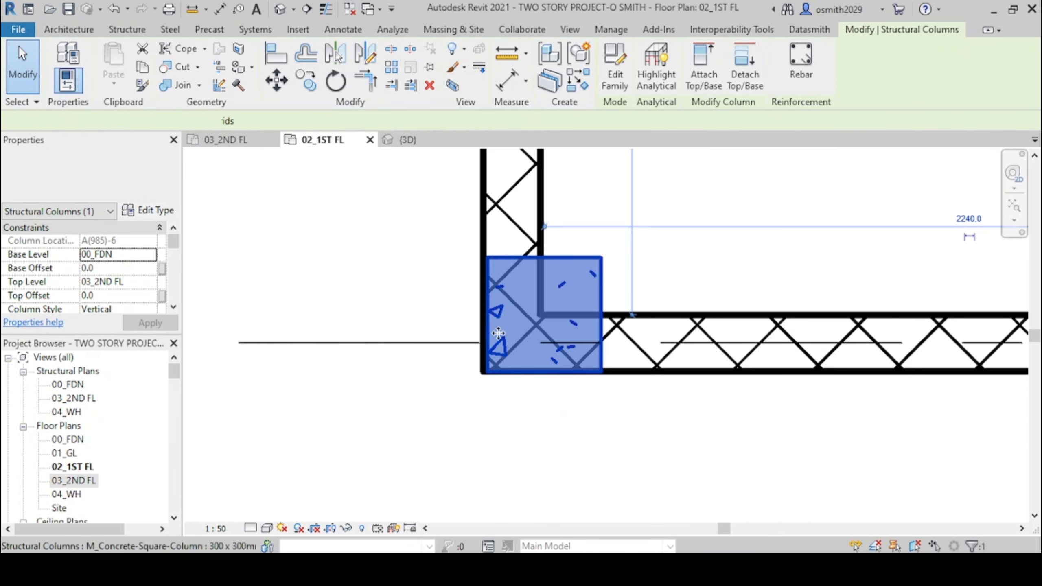
pyautogui.click(609, 452)
pyautogui.scroll(-4, 552, 360)
pyautogui.moveTo(582, 443); pyautogui.dragTo(423, 460, button='middle')
pyautogui.scroll(-4, 524, 376)
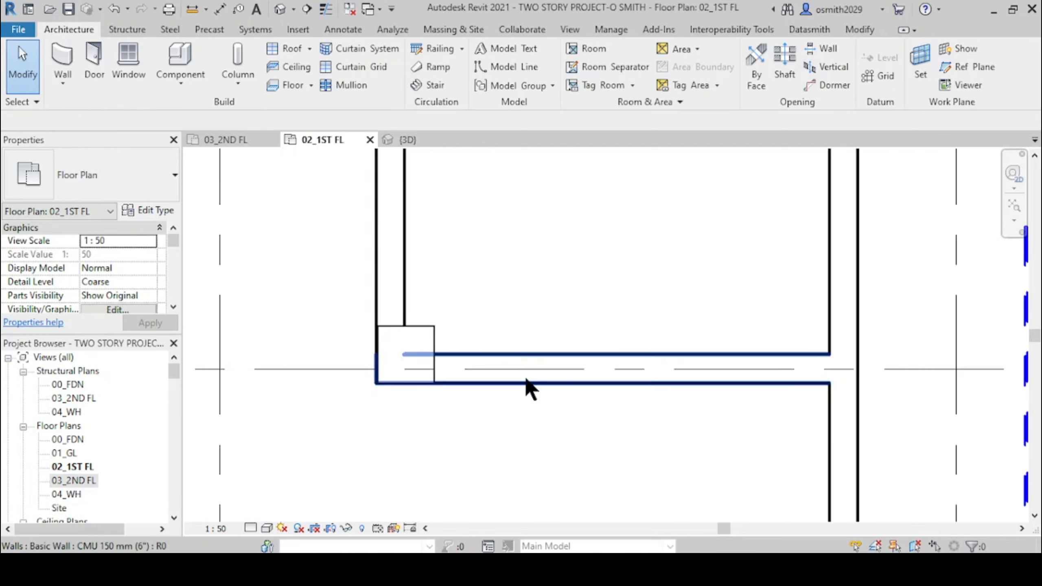
pyautogui.moveTo(508, 424); pyautogui.dragTo(445, 485, button='middle')
pyautogui.scroll(-5, 487, 345)
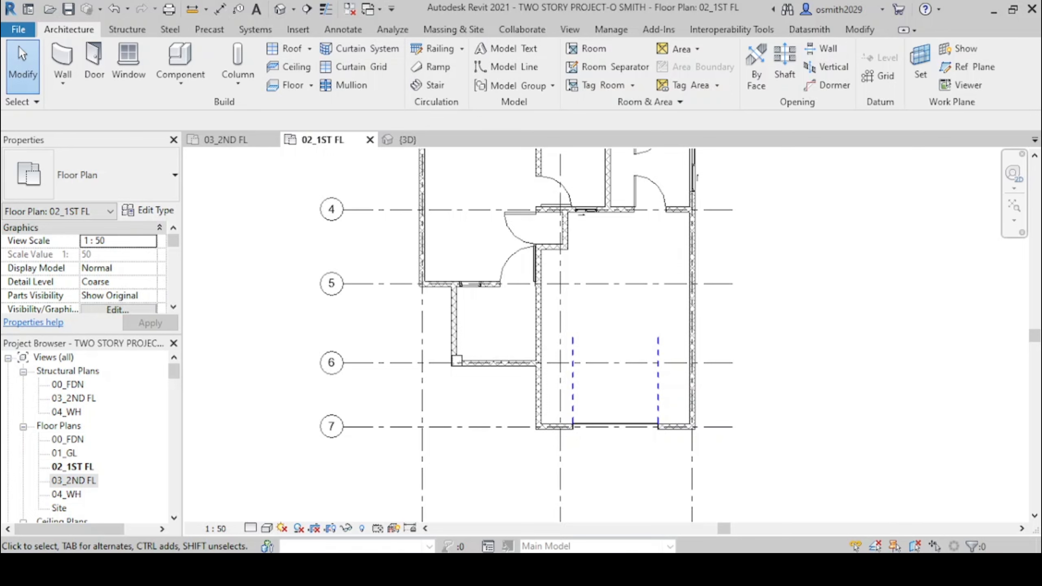
pyautogui.scroll(-2, 472, 349)
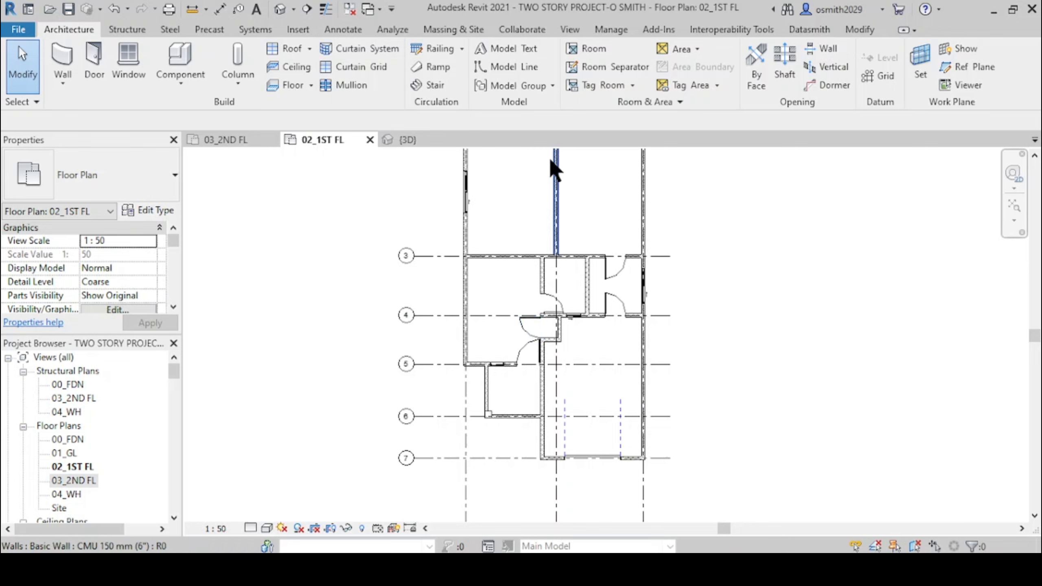
# Examine the first-floor interior walls and rooms between grids 1 and 7 for places that need passage openings
pyautogui.moveTo(524, 280); pyautogui.dragTo(456, 370, button='middle')
pyautogui.scroll(1, 456, 370)
pyautogui.scroll(2, 474, 355)
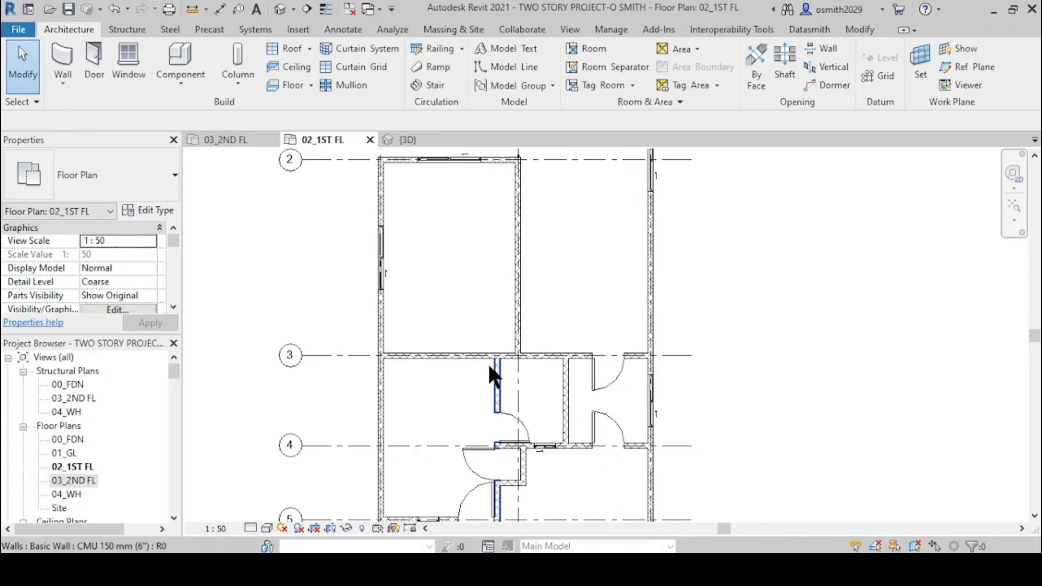
pyautogui.moveTo(453, 402)
pyautogui.mouseDown(button='middle')
pyautogui.moveTo(465, 412)
pyautogui.moveTo(442, 403)
pyautogui.mouseUp(button='middle')
pyautogui.moveTo(482, 263); pyautogui.dragTo(454, 328, button='middle')
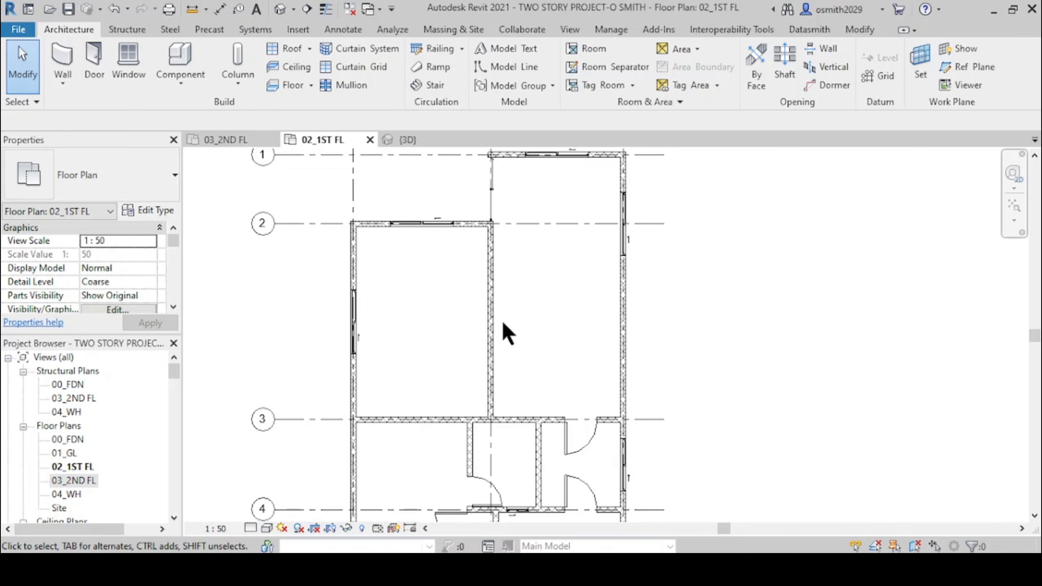
pyautogui.scroll(-2, 504, 455)
pyautogui.moveTo(496, 390); pyautogui.dragTo(507, 243, button='middle')
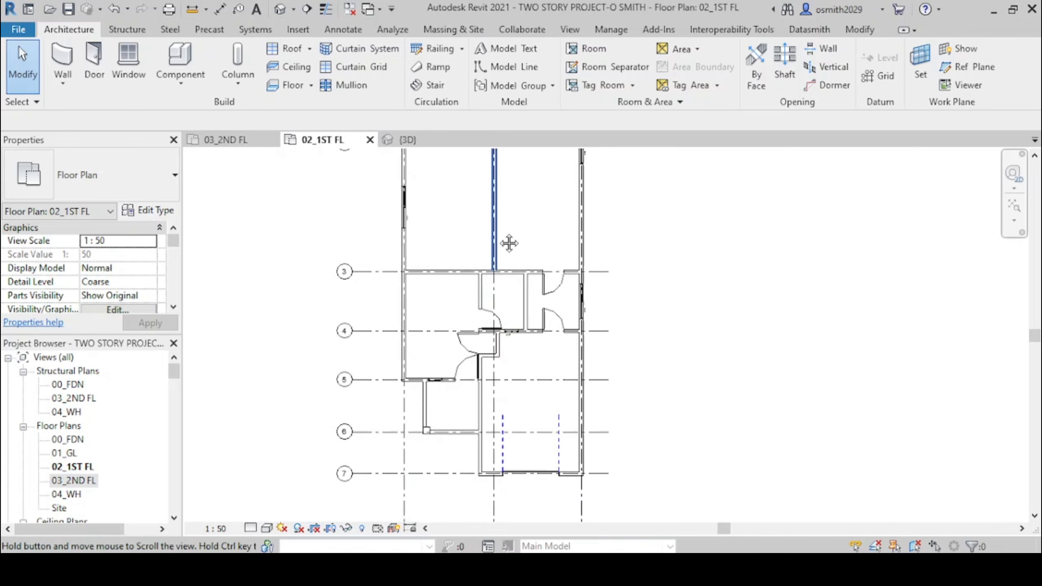
pyautogui.scroll(2, 435, 446)
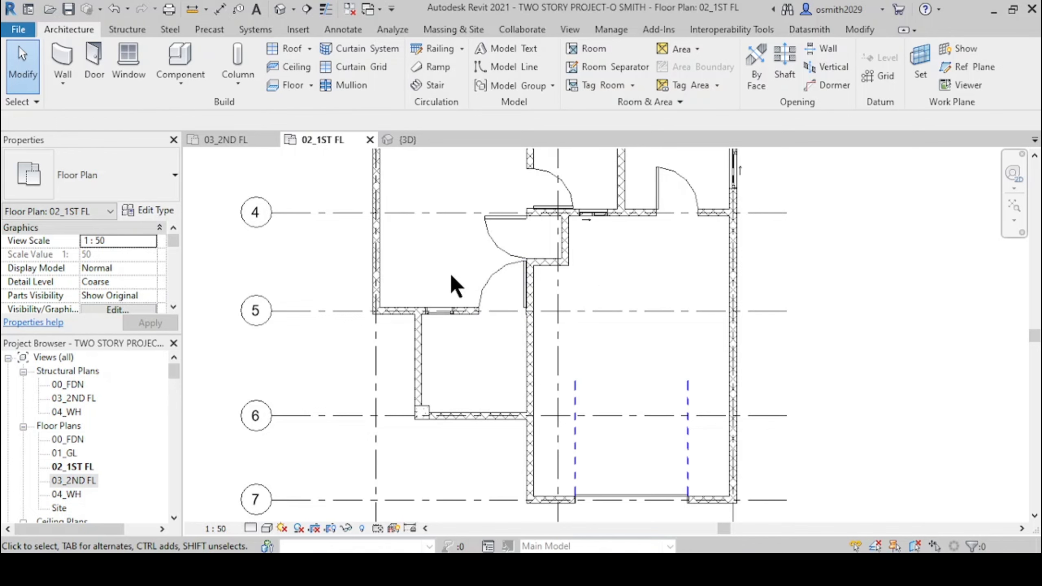
# Start placing a component, using the 1520 x 2134mm type of M_Passage Opening-Elliptical Arch edited, at the grid 3 wall
pyautogui.scroll(-4, 450, 289)
pyautogui.scroll(5, 428, 280)
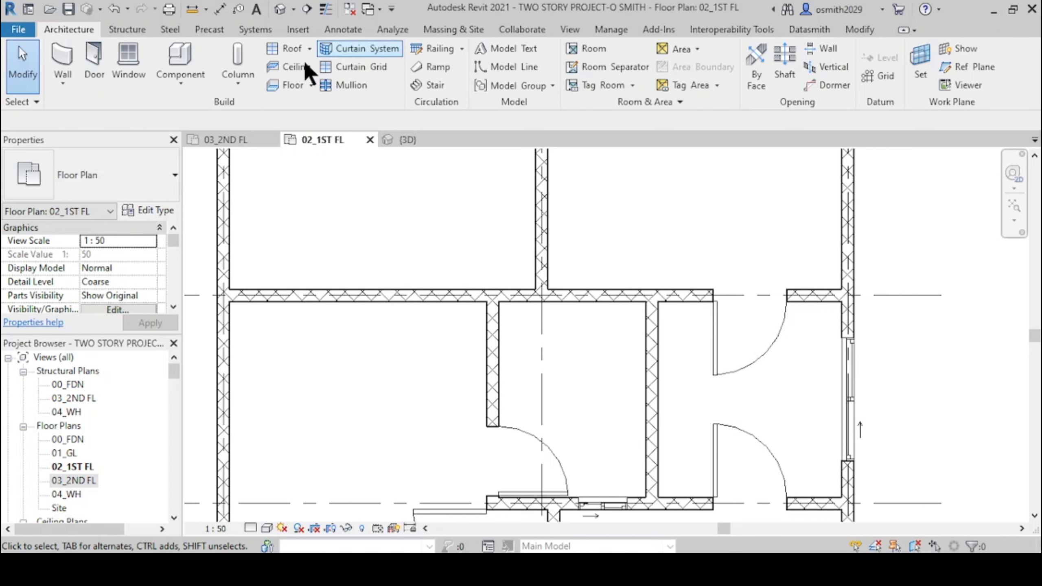
pyautogui.click(180, 61)
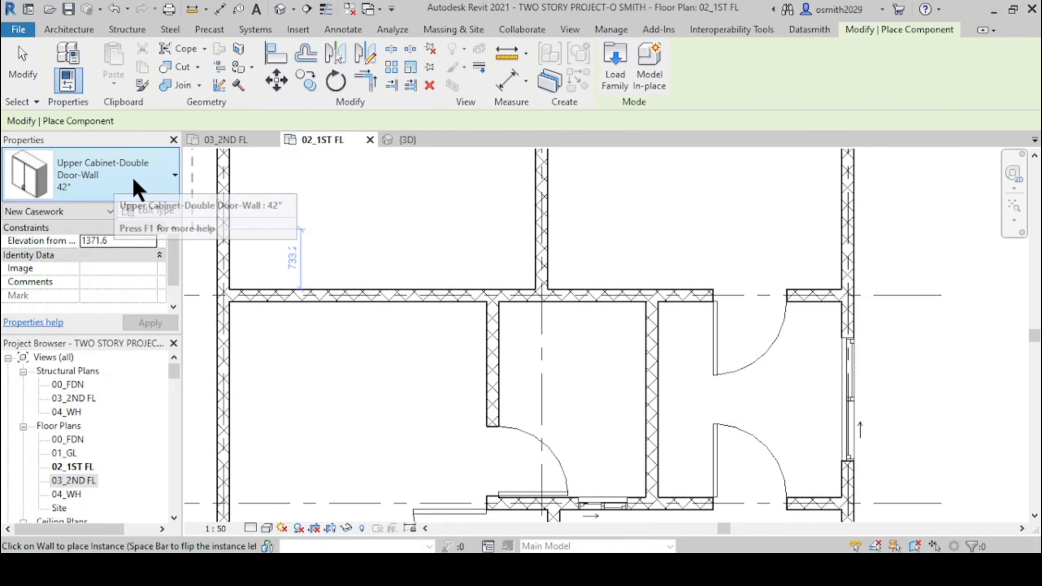
pyautogui.click(123, 193)
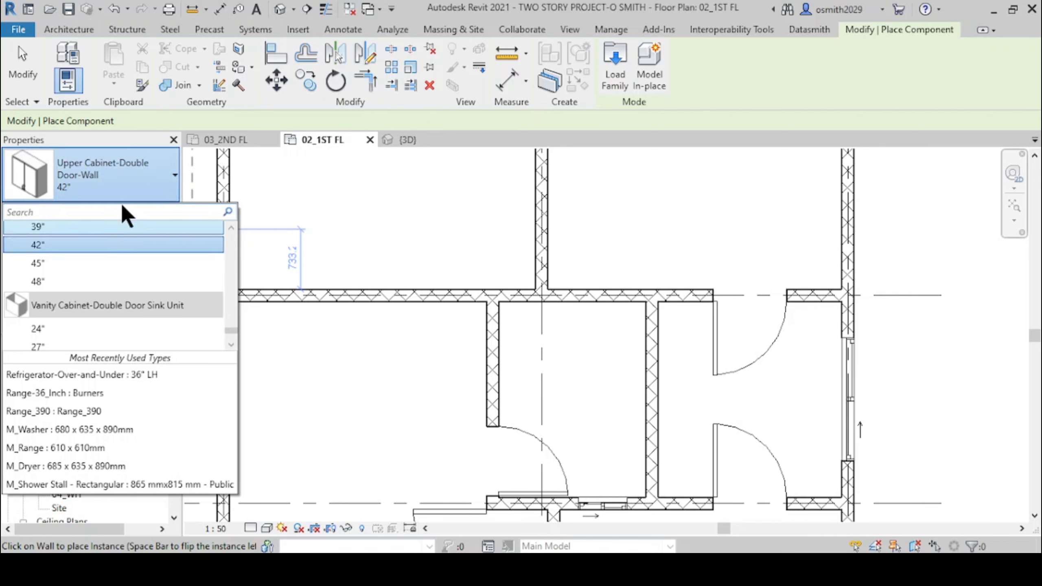
pyautogui.write('opening')
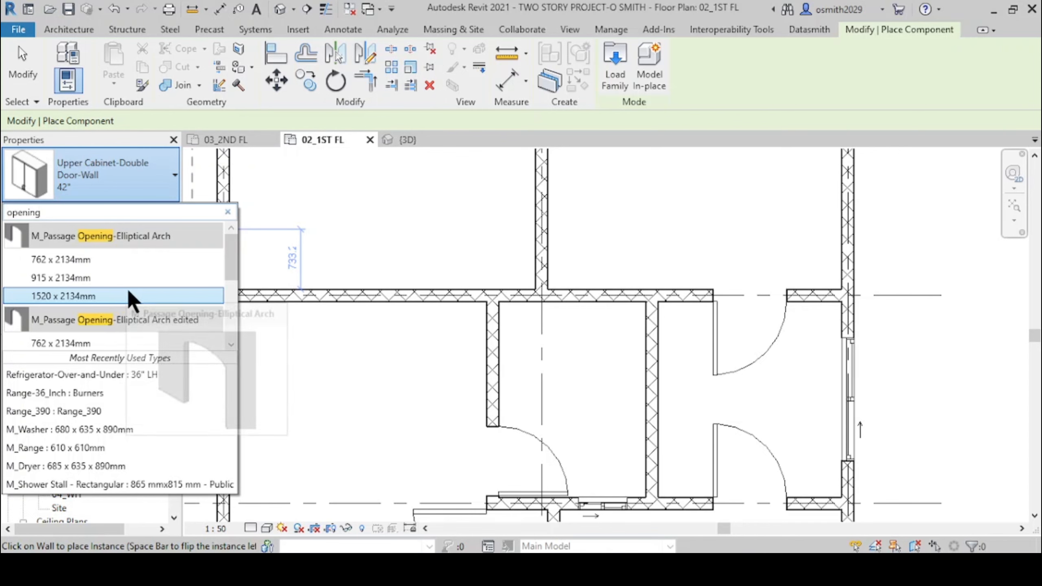
pyautogui.scroll(-5, 93, 312)
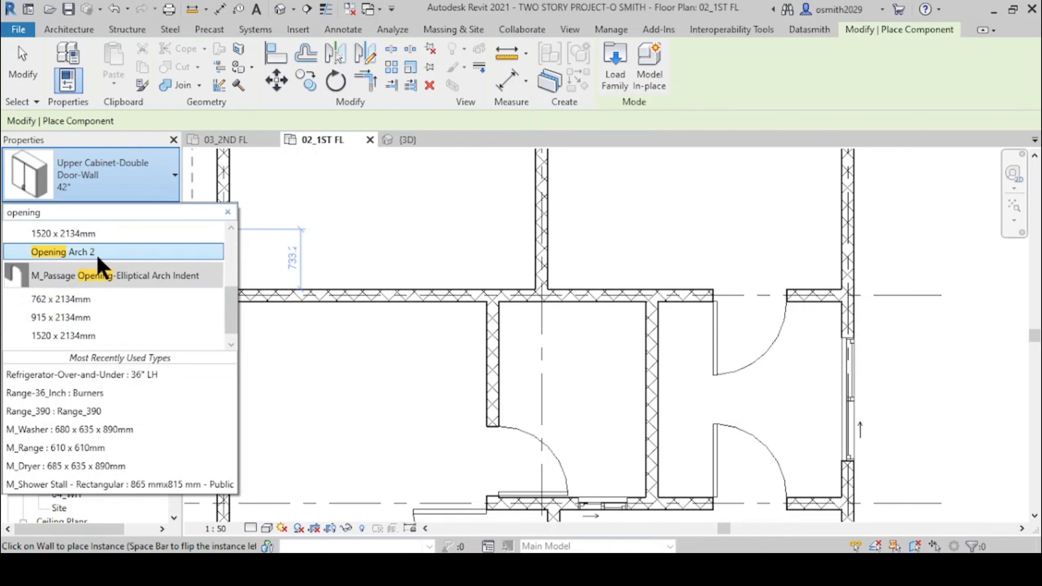
pyautogui.scroll(-3, 94, 283)
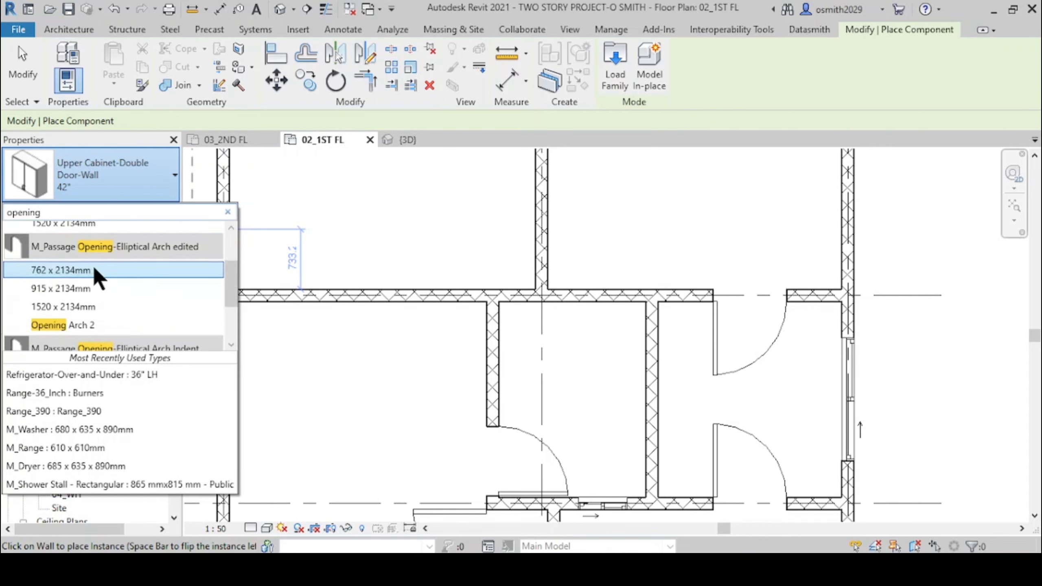
pyautogui.scroll(-2, 84, 283)
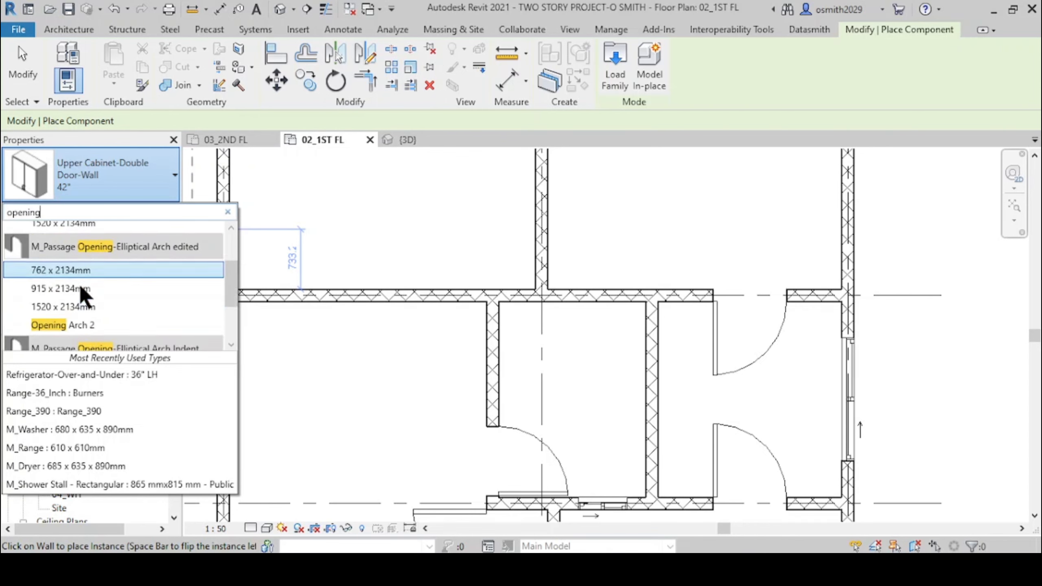
pyautogui.click(107, 308)
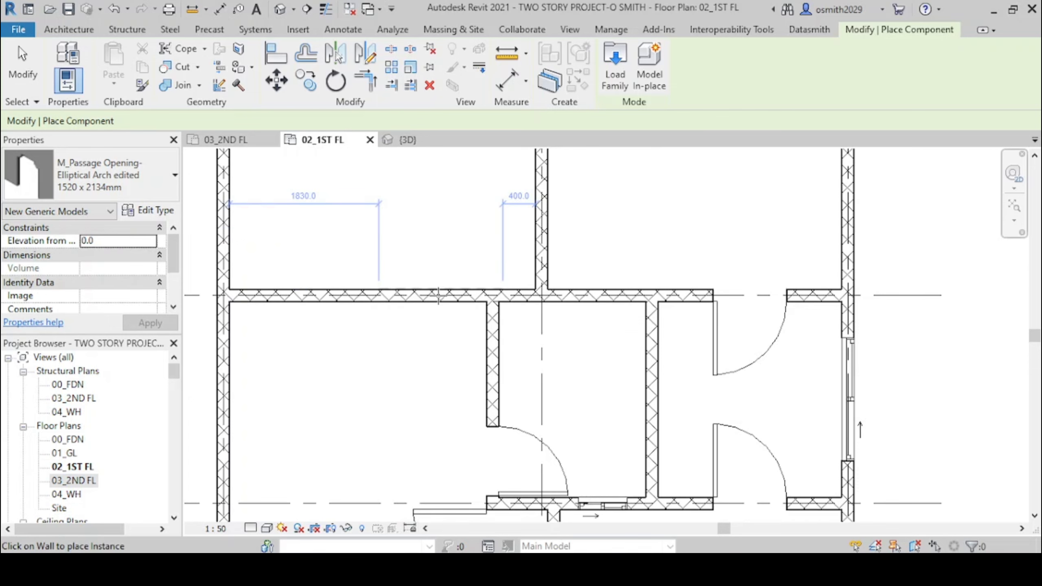
pyautogui.scroll(2, 411, 296)
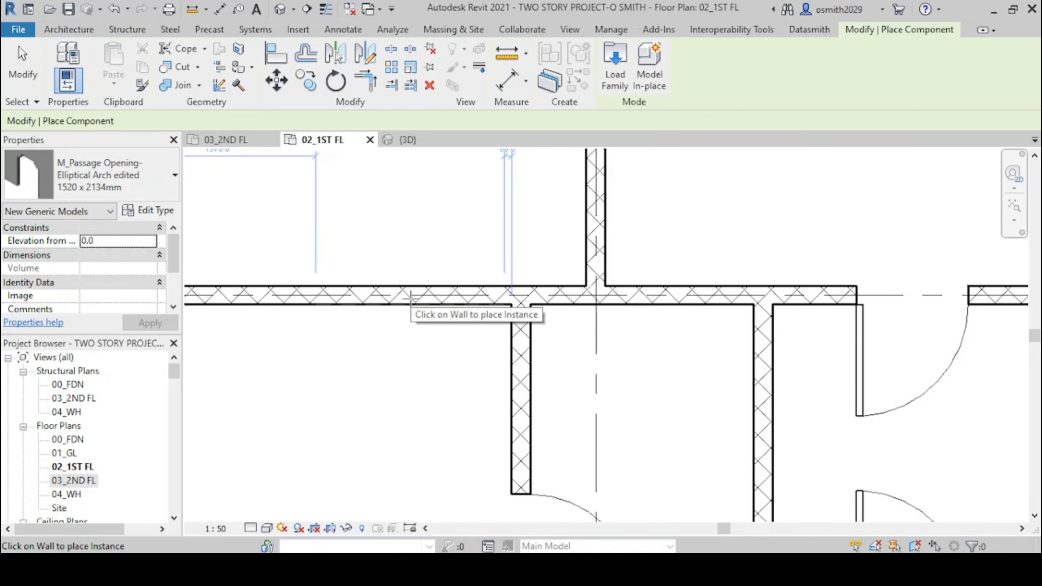
# Duplicate the passage opening type under the name 1200 x 2100mm
pyautogui.click(148, 210)
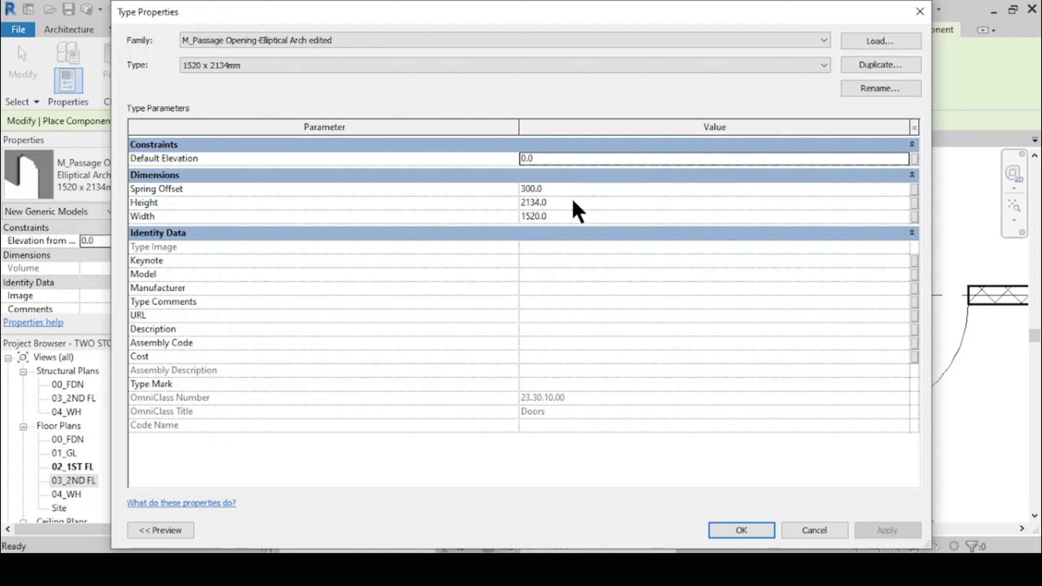
pyautogui.click(876, 65)
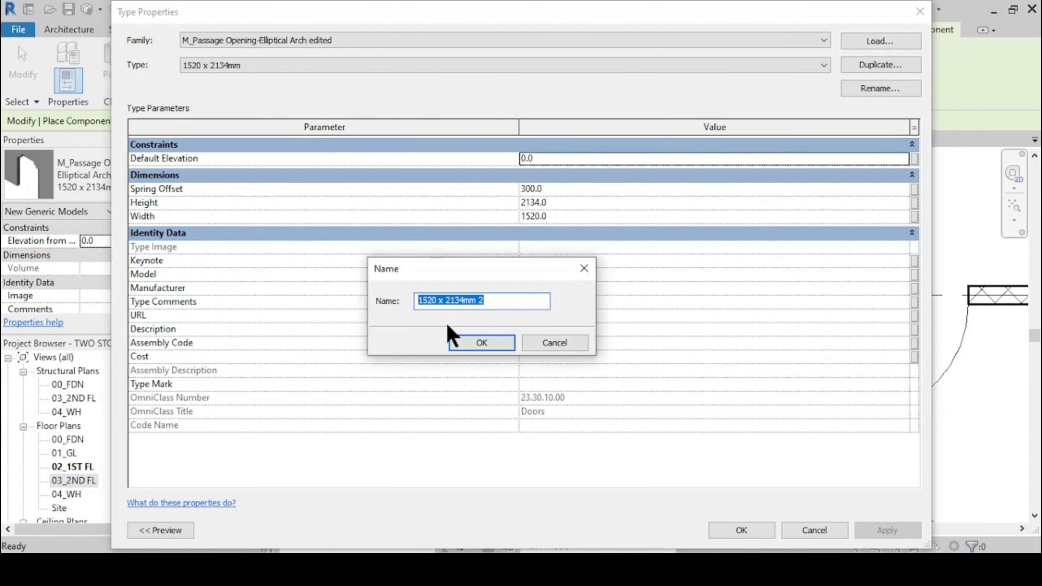
pyautogui.click(418, 304)
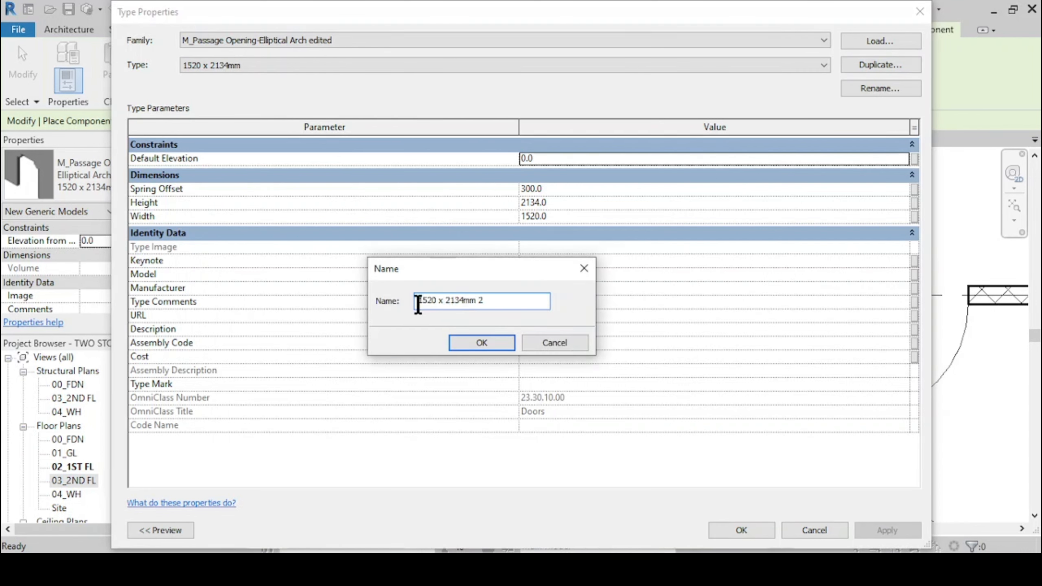
pyautogui.moveTo(455, 300); pyautogui.dragTo(459, 301)
pyautogui.write('00')
pyautogui.moveTo(422, 300); pyautogui.dragTo(438, 301)
pyautogui.press('BackSpace')
pyautogui.write('200')
pyautogui.click(474, 344)
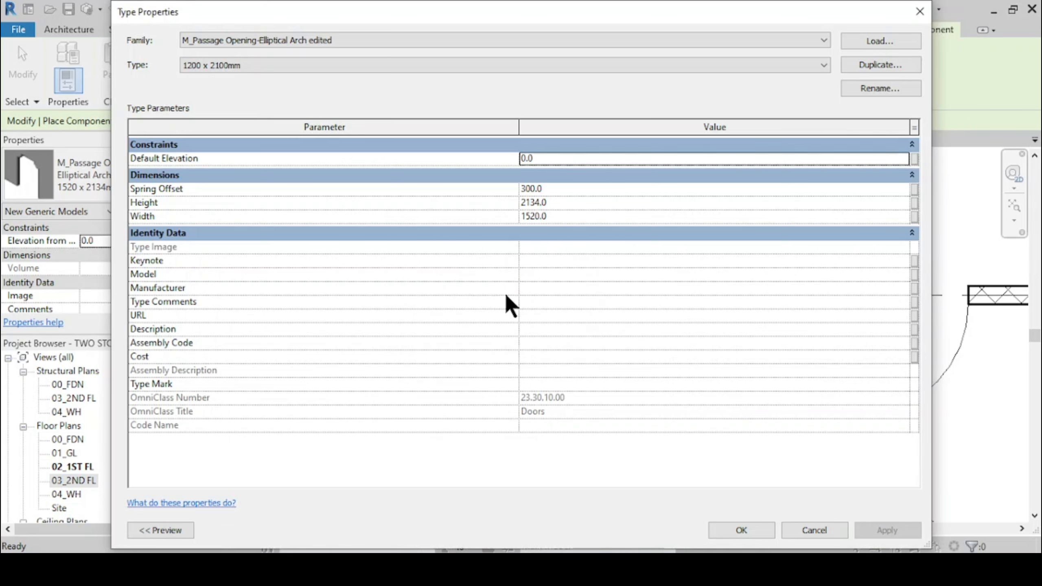
# Set the duplicated opening type's height to 2100 mm and its width to 900 mm
pyautogui.click(565, 203)
pyautogui.write('2100')
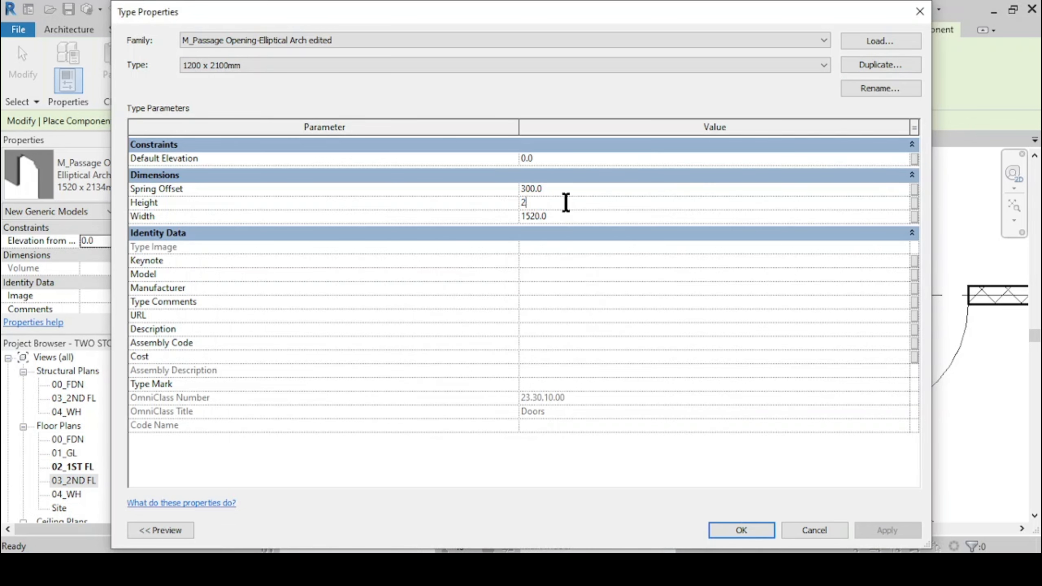
pyautogui.click(589, 217)
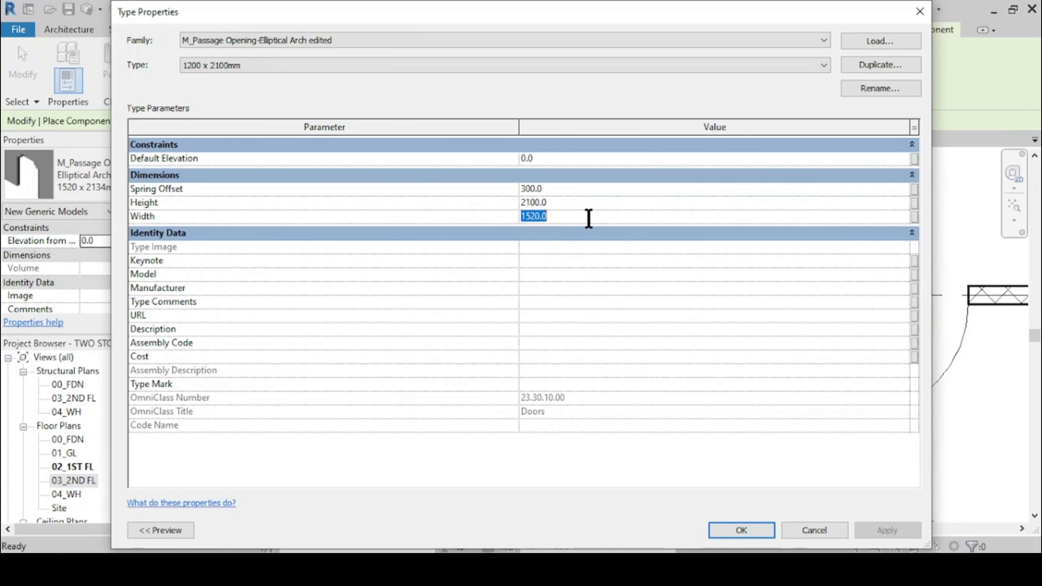
pyautogui.write('1')
# Rename the duplicated opening type as 900 x 2100mm
pyautogui.click(878, 88)
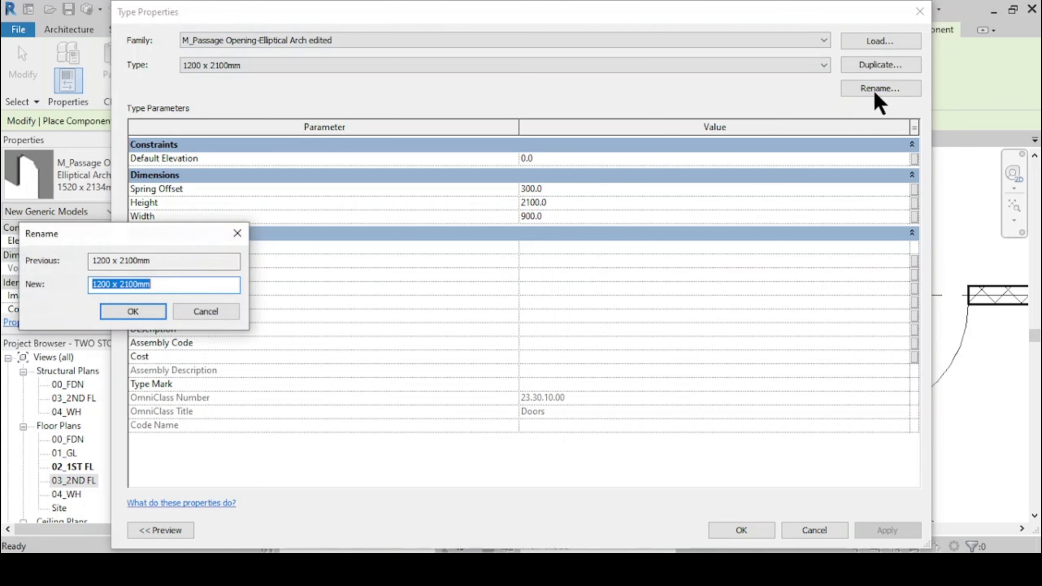
pyautogui.click(105, 284)
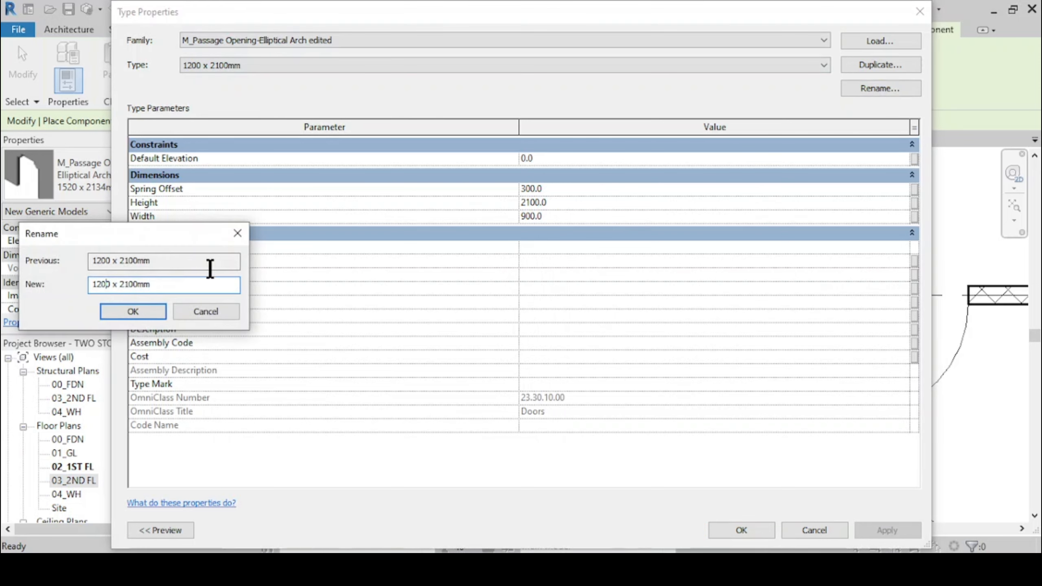
pyautogui.press('BackSpace')
pyautogui.press('BackSpace')
pyautogui.press('BackSpace')
pyautogui.write('90')
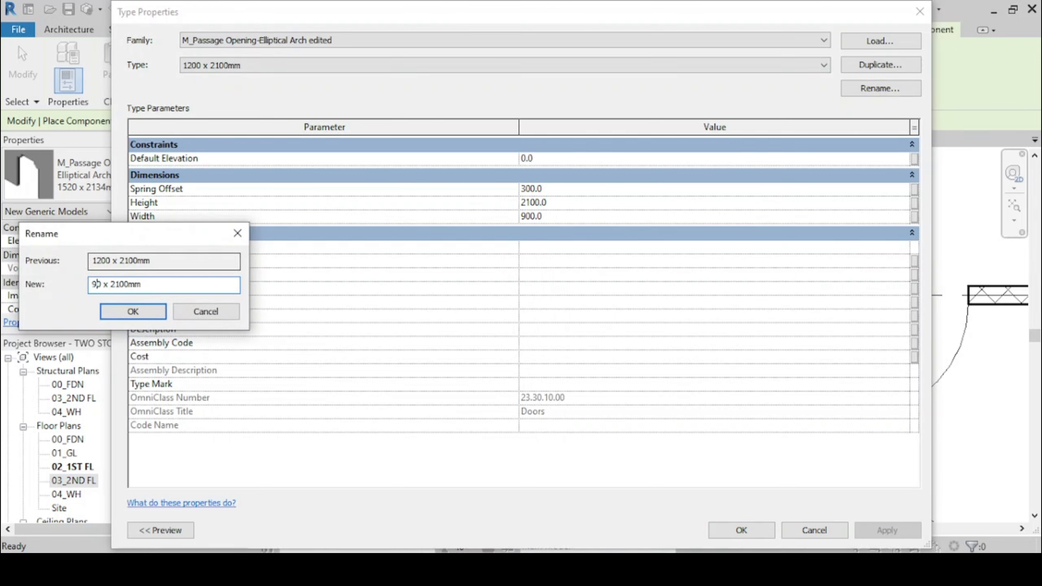
pyautogui.click(119, 312)
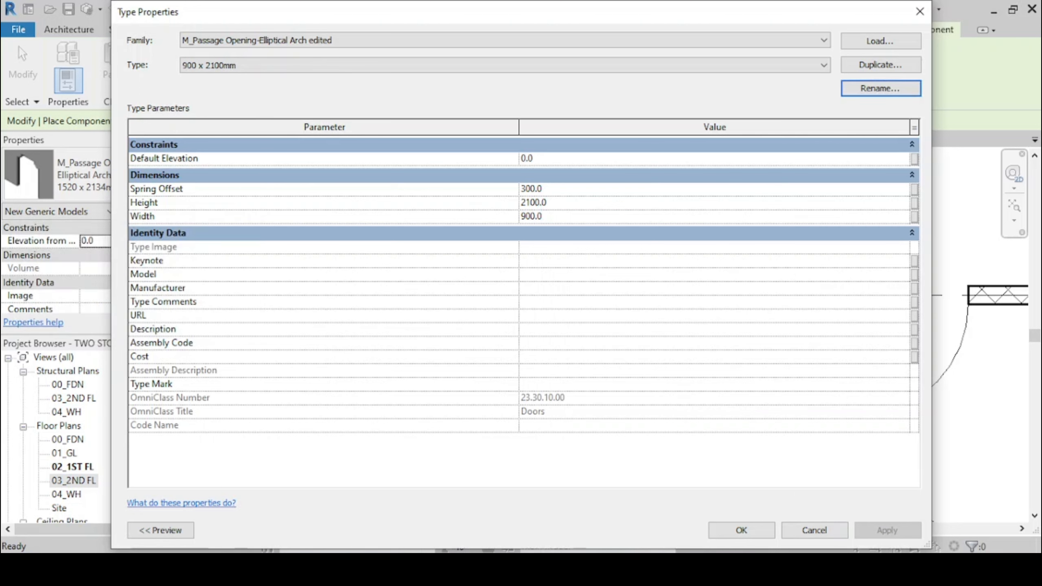
# Accept the type settings and place the 900 x 2100mm opening in the grid 3 wall, about 20 mm from the adjoining partition
pyautogui.click(734, 530)
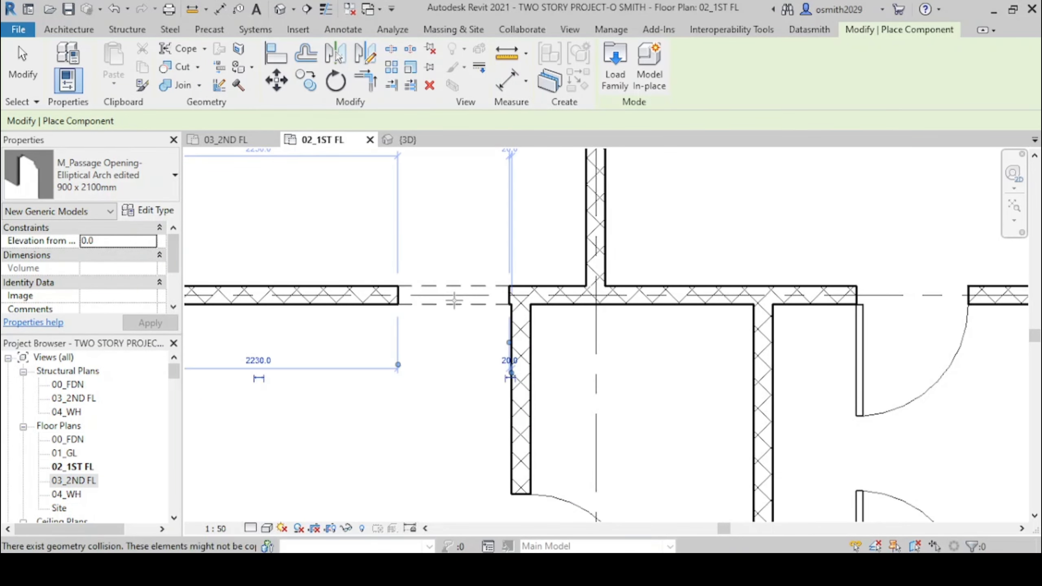
pyautogui.scroll(-2, 515, 329)
pyautogui.moveTo(515, 347); pyautogui.dragTo(477, 524, button='middle')
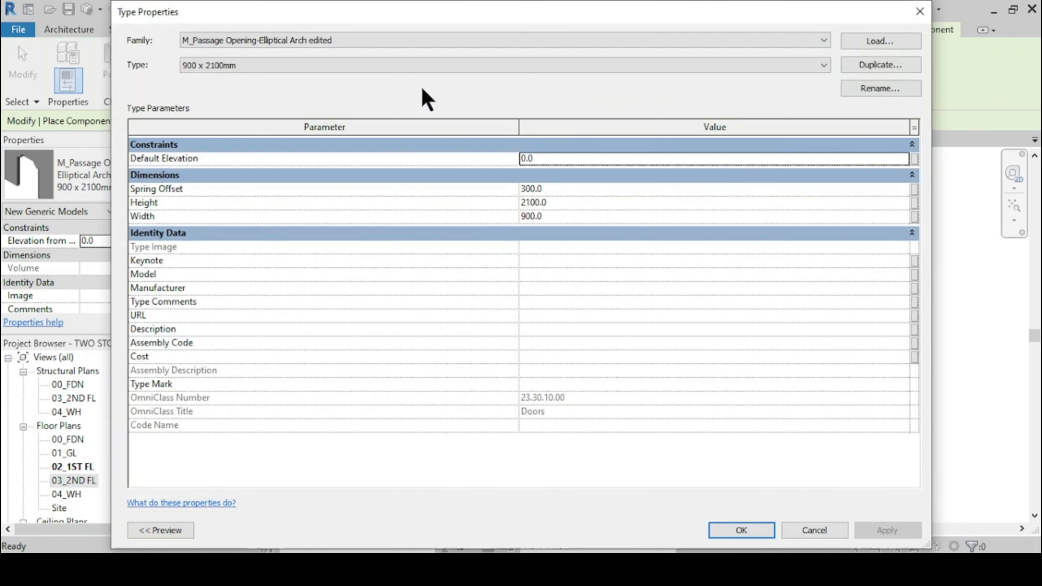
# Duplicate the 900 x 2100mm passage opening type under the name 3000 x 2100mm
pyautogui.click(880, 64)
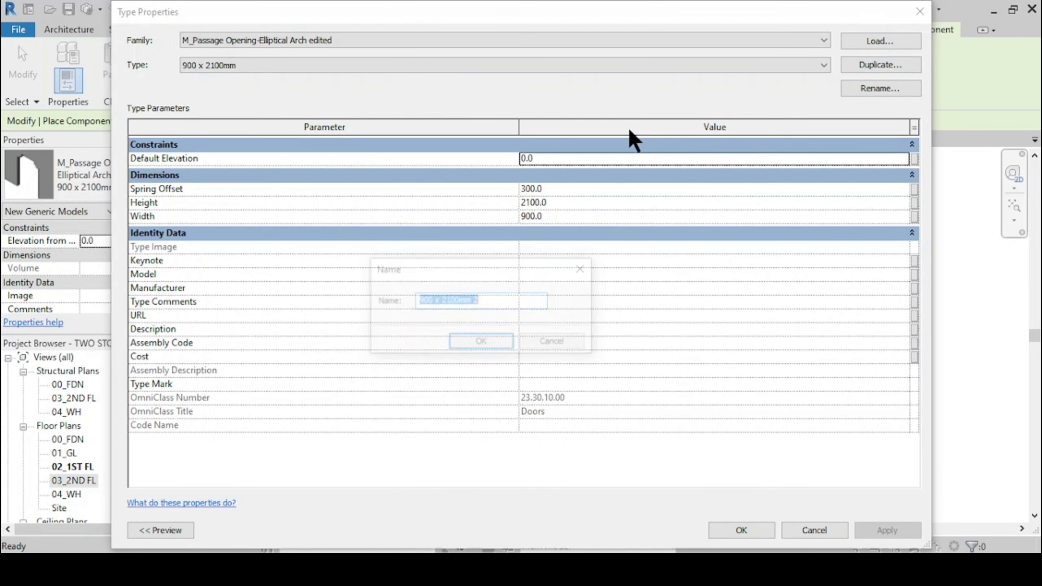
pyautogui.click(430, 305)
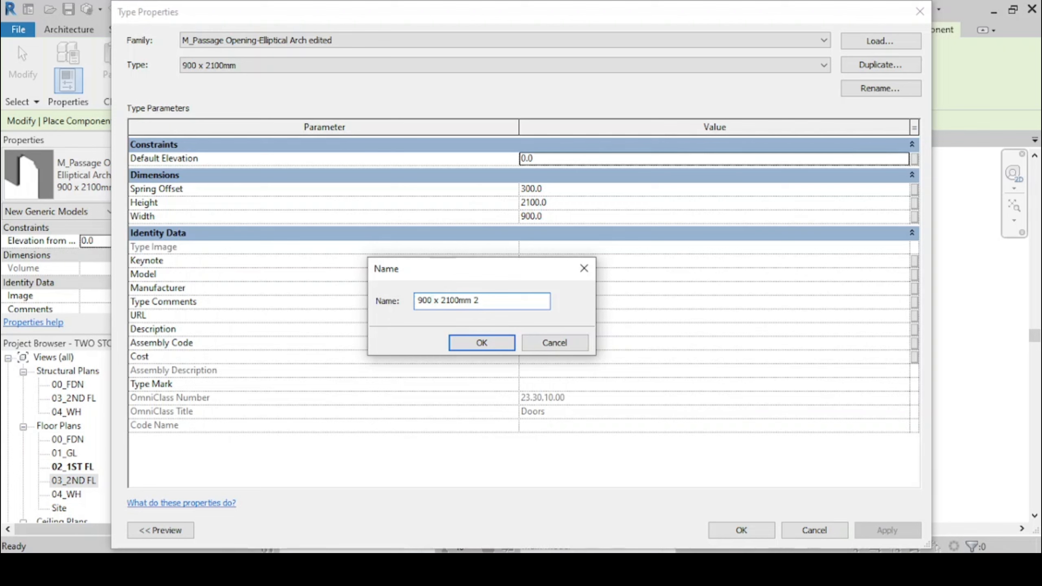
pyautogui.press('BackSpace')
pyautogui.press('BackSpace')
pyautogui.press('BackSpace')
pyautogui.press('BackSpace')
pyautogui.write('3000')
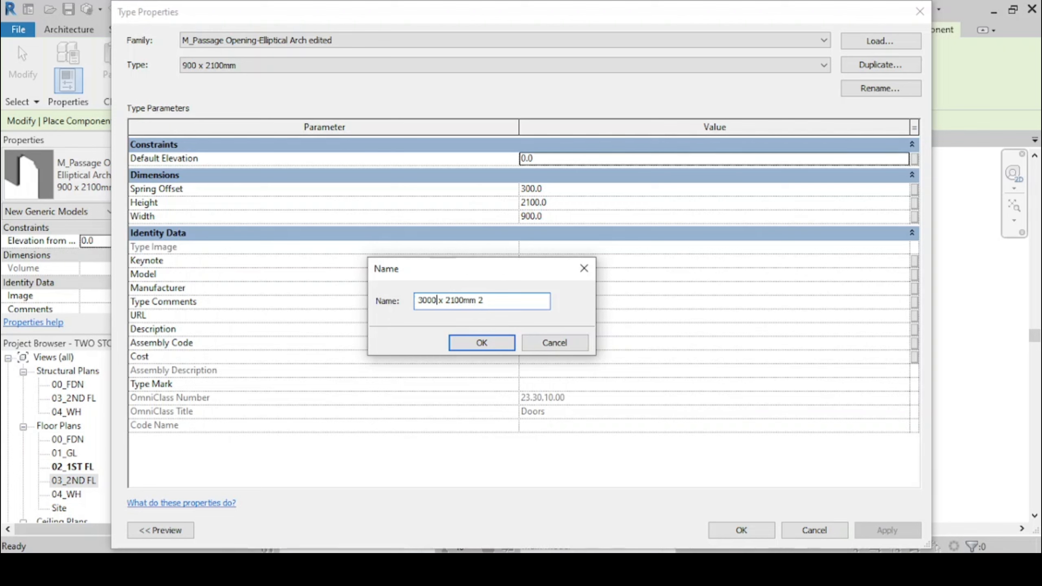
pyautogui.click(488, 302)
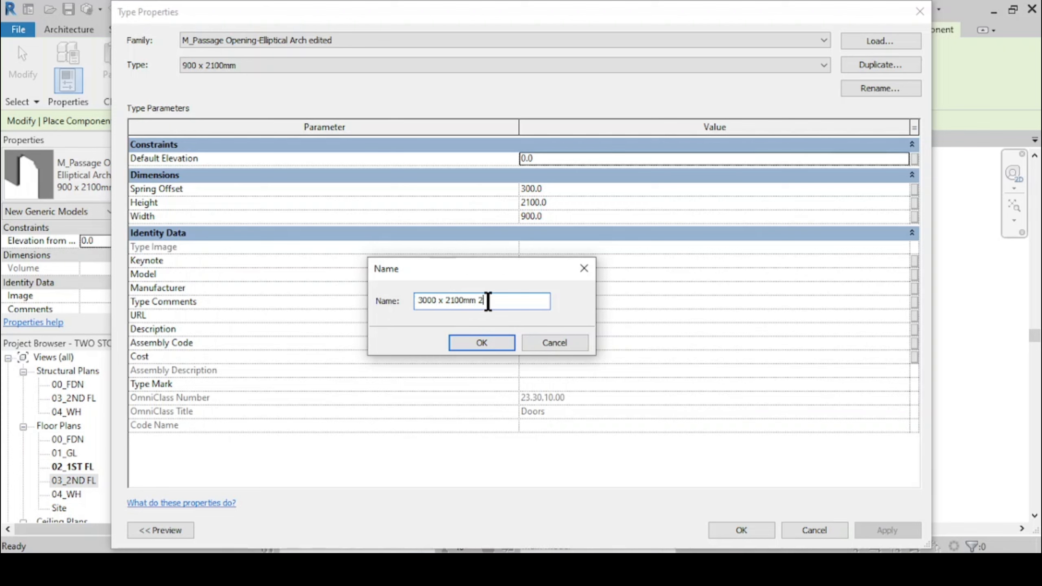
pyautogui.click(489, 342)
# Set the duplicated opening type's width to 3000 mm and accept the type settings
pyautogui.click(554, 217)
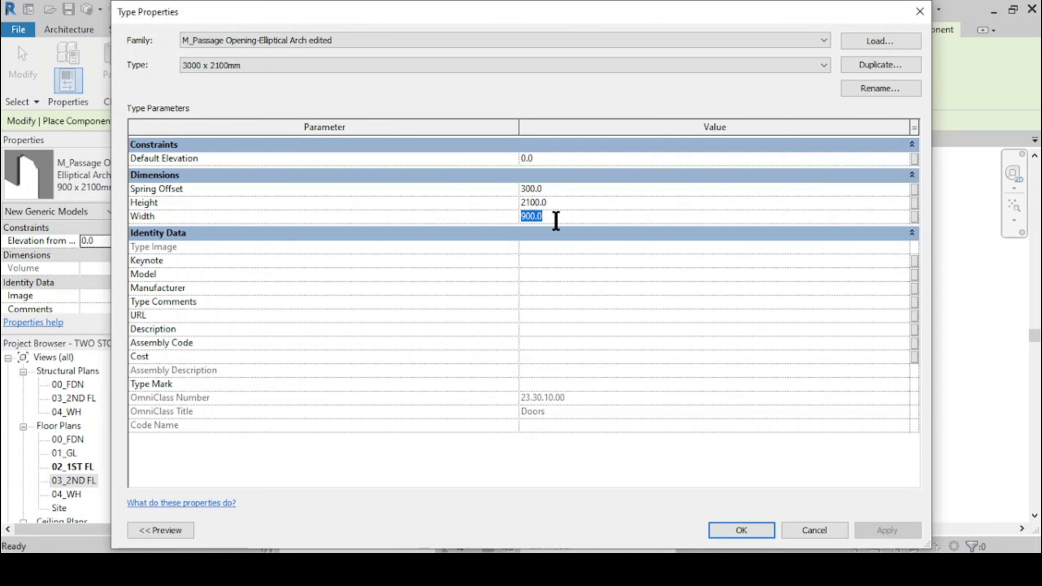
pyautogui.write('3000')
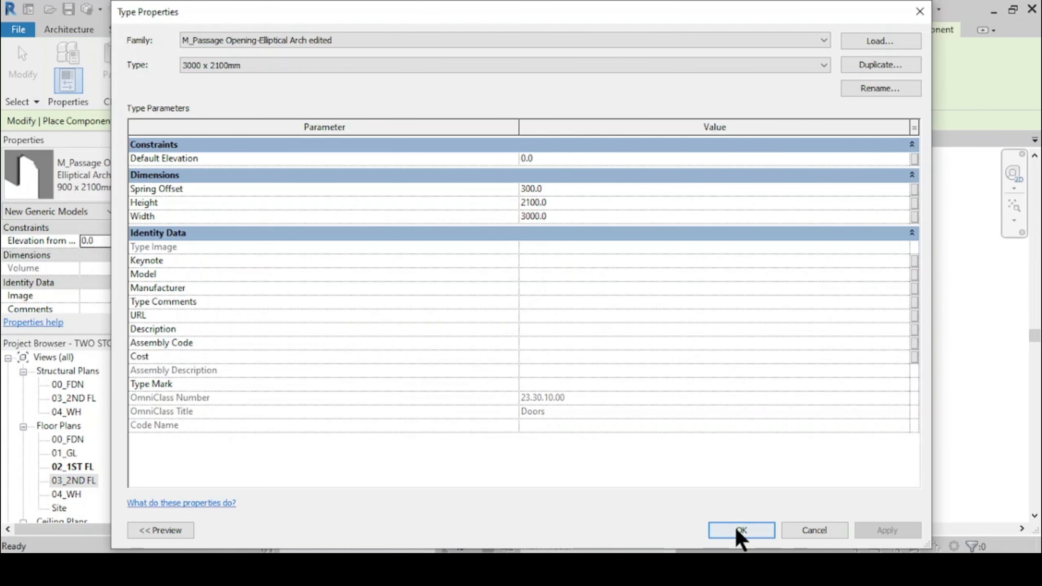
pyautogui.click(735, 534)
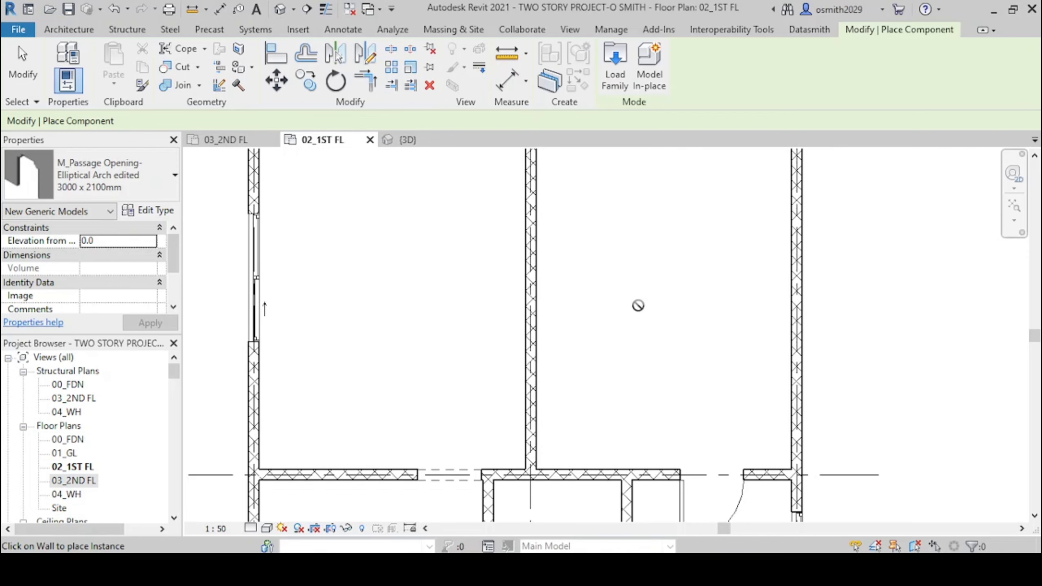
# Place the 3000 x 2100mm opening in the interior wall between grids 2 and 3, about 700 mm from the grid 2 wall
pyautogui.scroll(-3, 591, 302)
pyautogui.scroll(4, 561, 309)
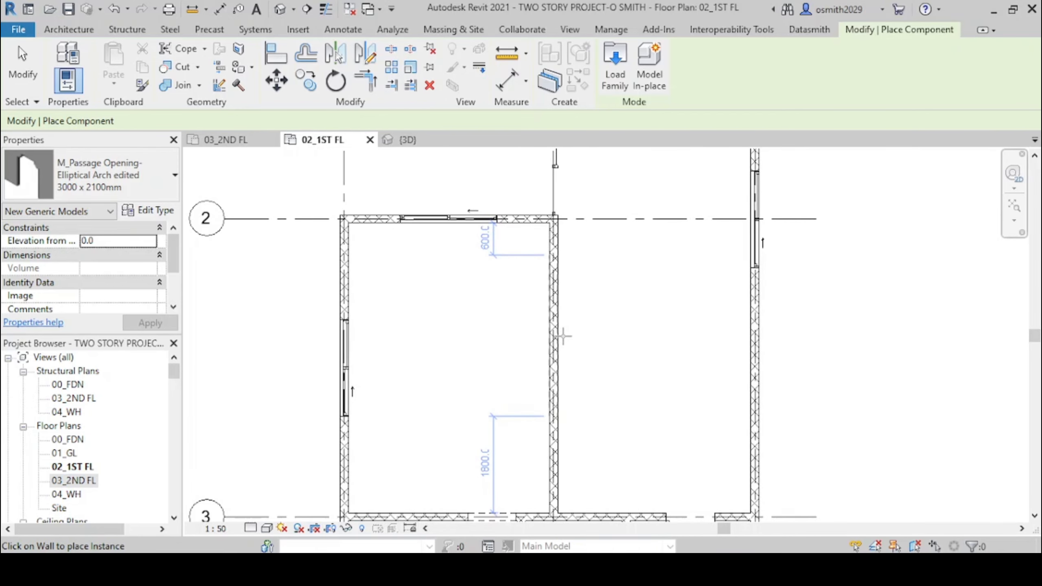
pyautogui.click(561, 340)
pyautogui.scroll(-2, 598, 345)
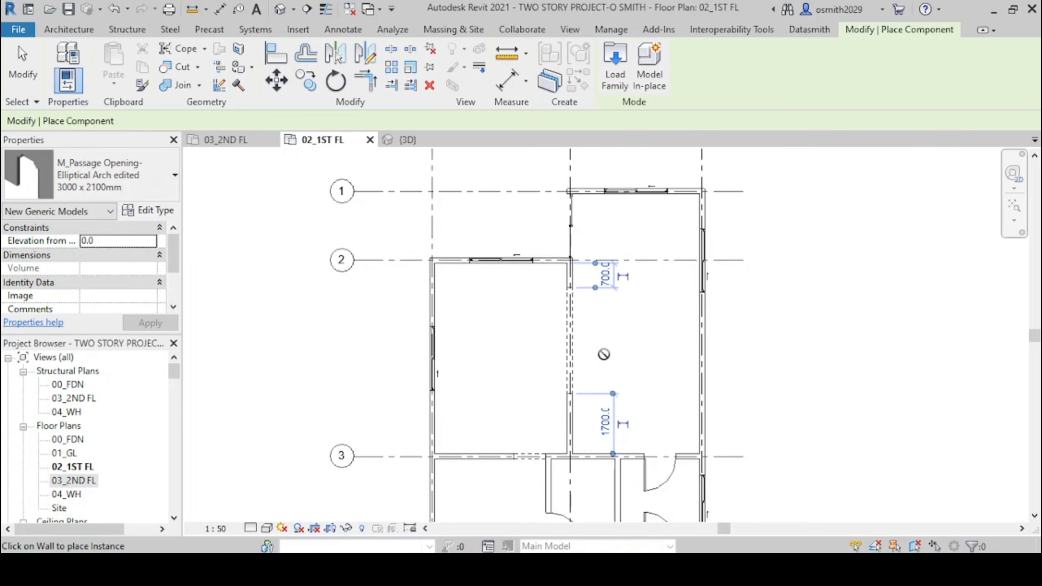
pyautogui.moveTo(603, 353); pyautogui.dragTo(567, 307, button='middle')
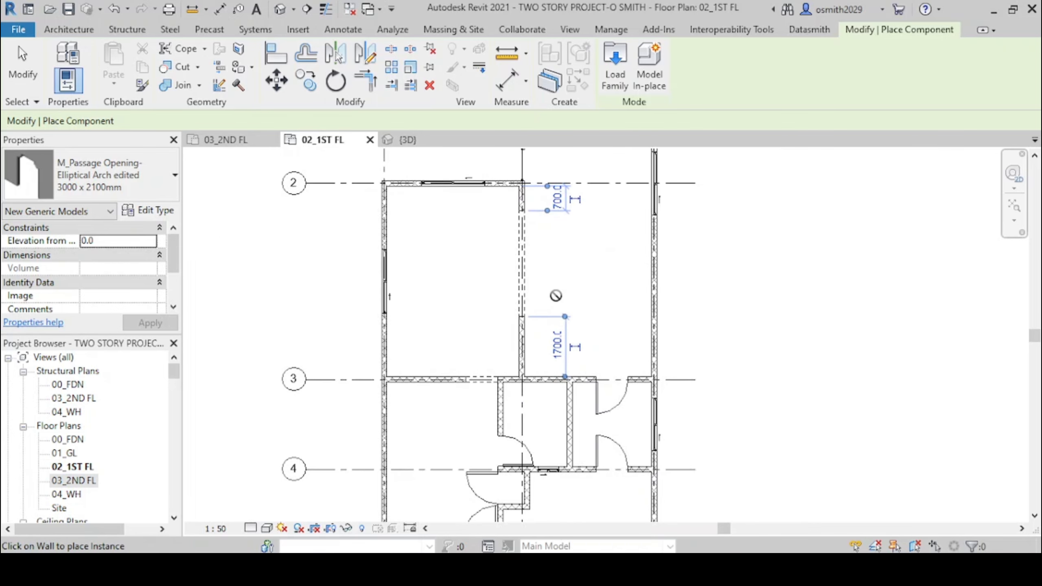
pyautogui.press('Escape')
pyautogui.press('Escape')
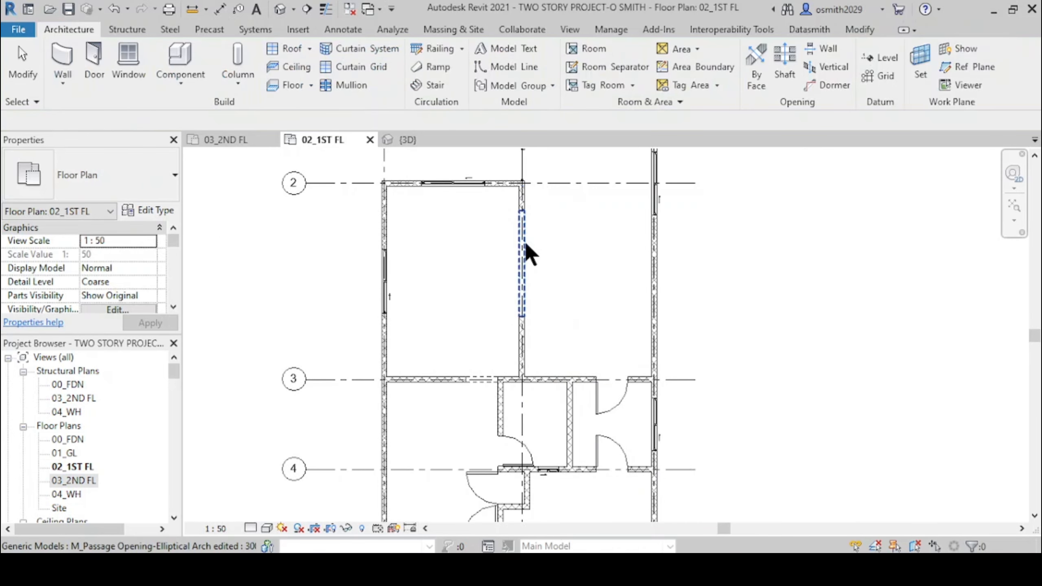
# Examine the placed passage openings in the first floor plan and the 3000 x 2100mm opening in the 3D view
pyautogui.scroll(3, 530, 249)
pyautogui.scroll(-4, 538, 350)
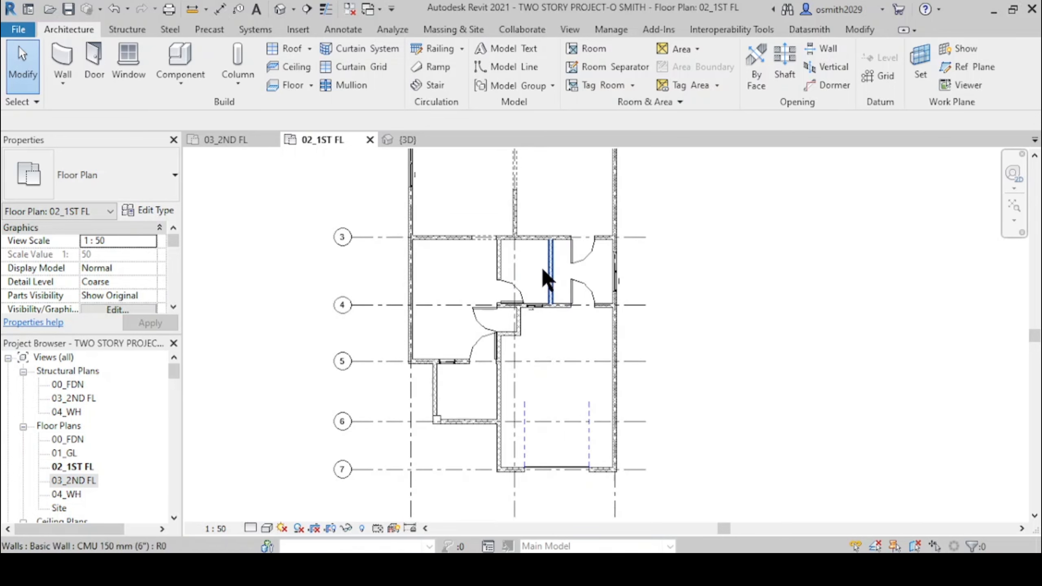
pyautogui.moveTo(472, 242); pyautogui.dragTo(454, 326, button='middle')
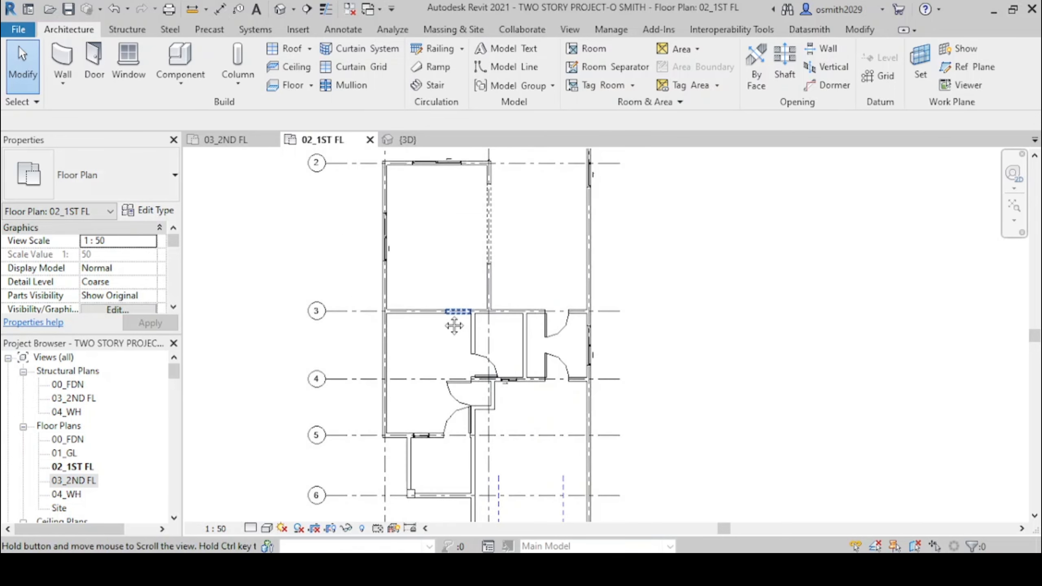
pyautogui.click(413, 139)
pyautogui.scroll(-4, 591, 285)
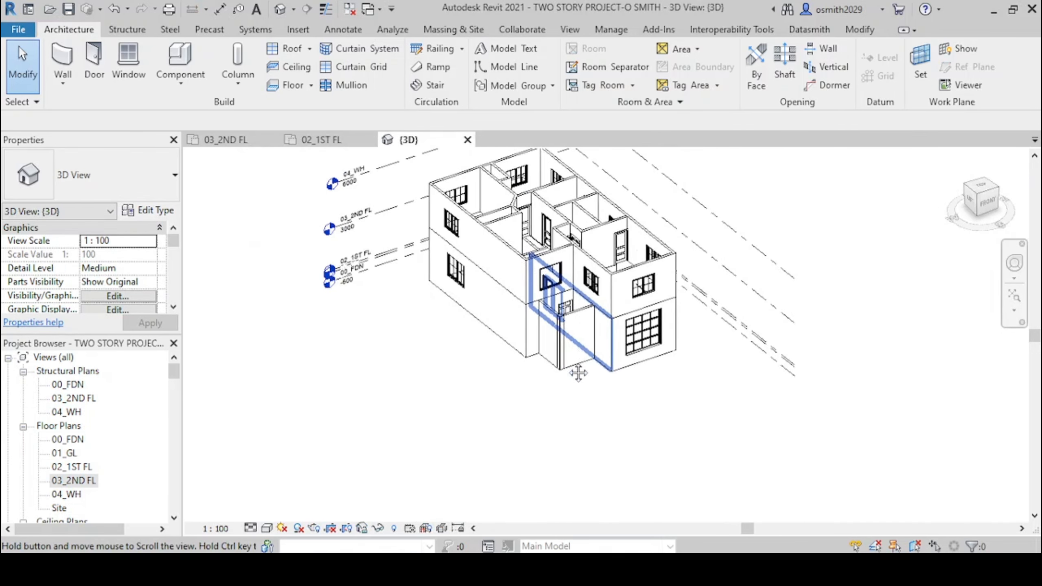
pyautogui.moveTo(993, 187)
pyautogui.mouseDown()
pyautogui.moveTo(830, 198)
pyautogui.moveTo(719, 190)
pyautogui.moveTo(612, 235)
pyautogui.moveTo(613, 248)
pyautogui.mouseUp()
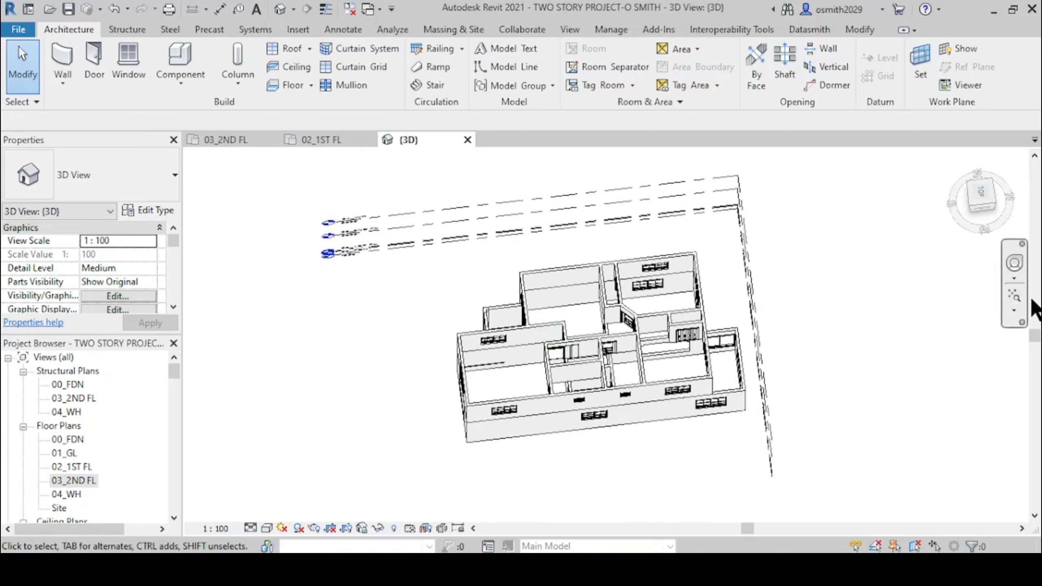
pyautogui.scroll(5, 679, 341)
pyautogui.scroll(3, 666, 322)
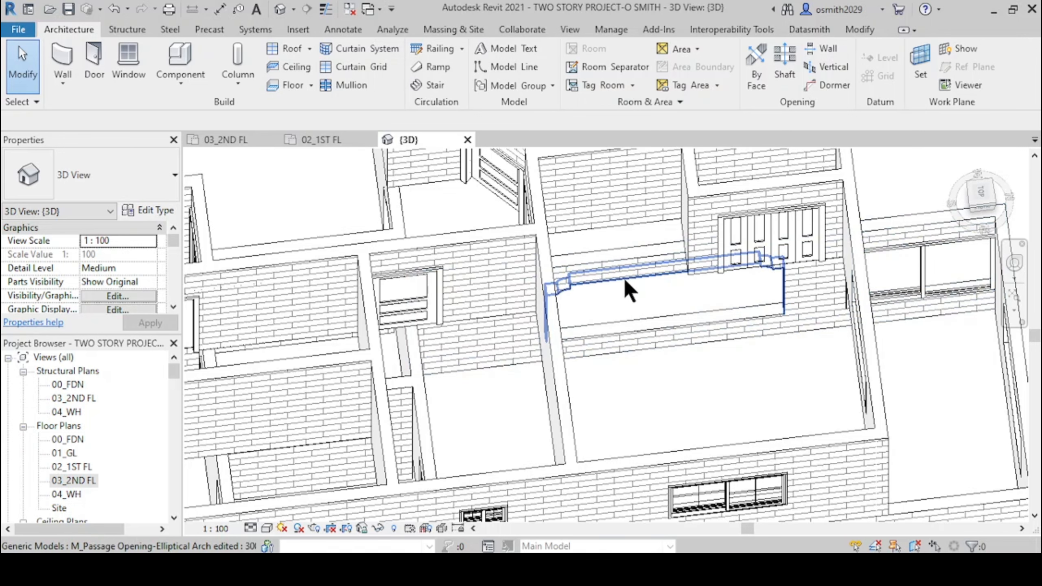
pyautogui.click(623, 276)
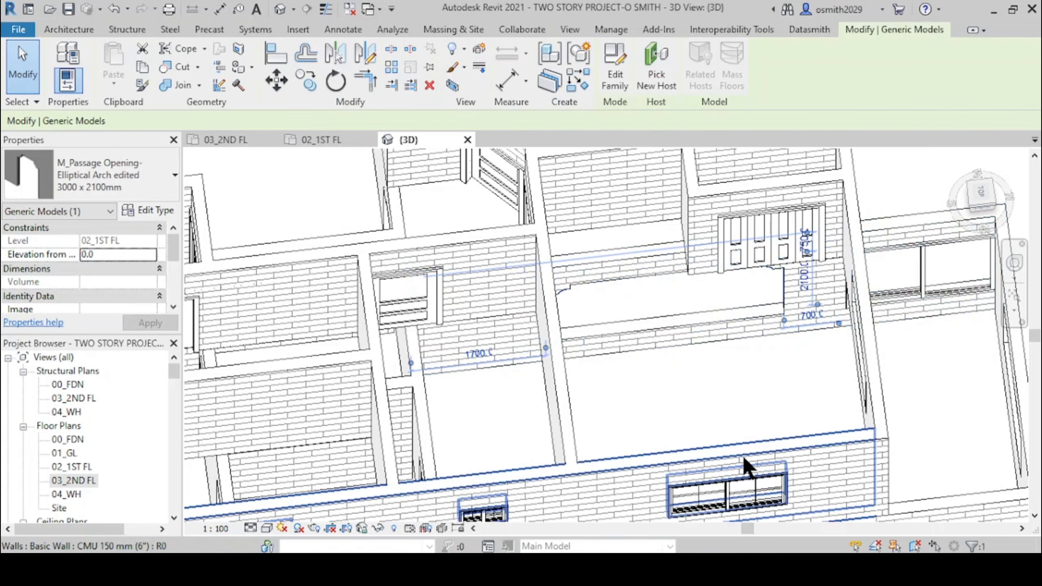
pyautogui.scroll(-4, 730, 386)
pyautogui.scroll(-5, 730, 381)
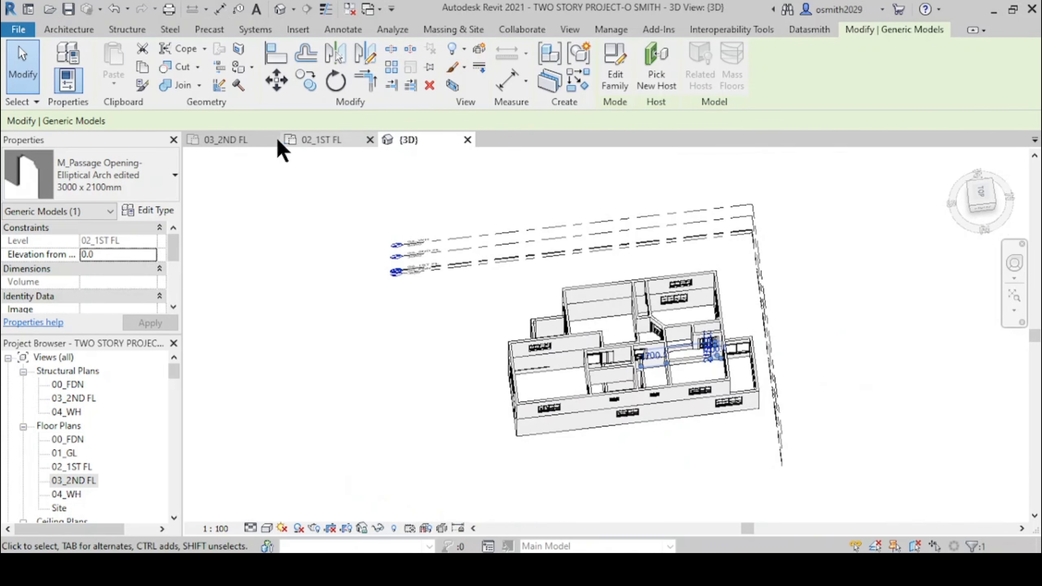
# In the 02_1ST FL plan, open the profile of the CMU wall on grid 6 for editing in the South elevation
pyautogui.click(324, 139)
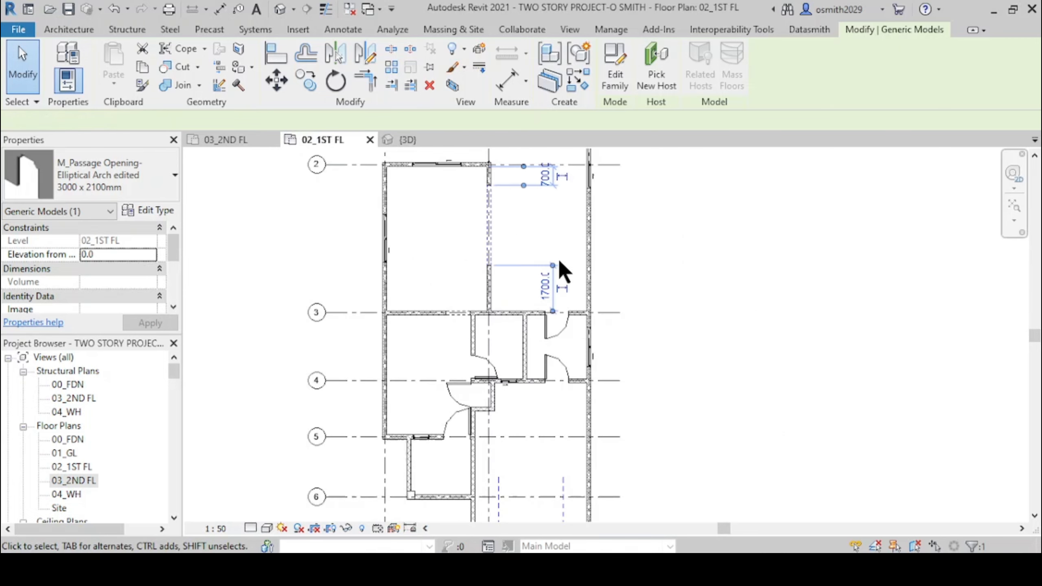
pyautogui.moveTo(505, 386); pyautogui.dragTo(509, 255, button='middle')
pyautogui.scroll(5, 446, 366)
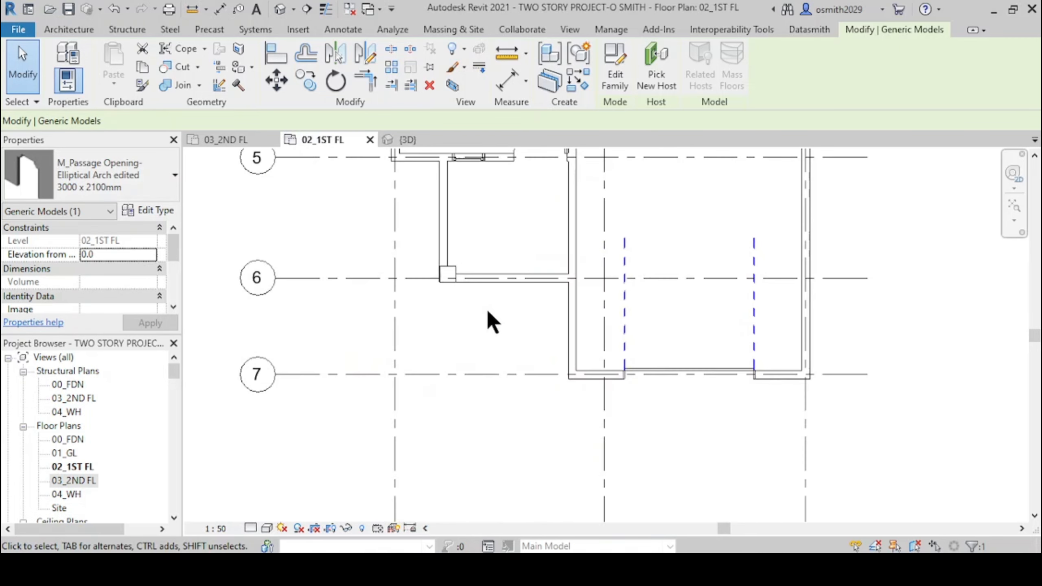
pyautogui.click(497, 281)
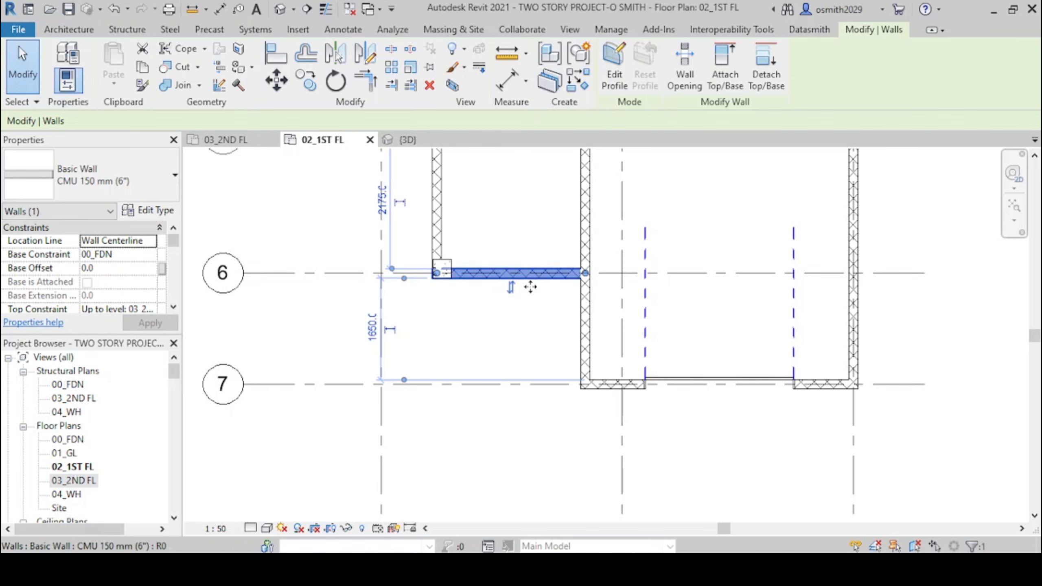
pyautogui.click(617, 79)
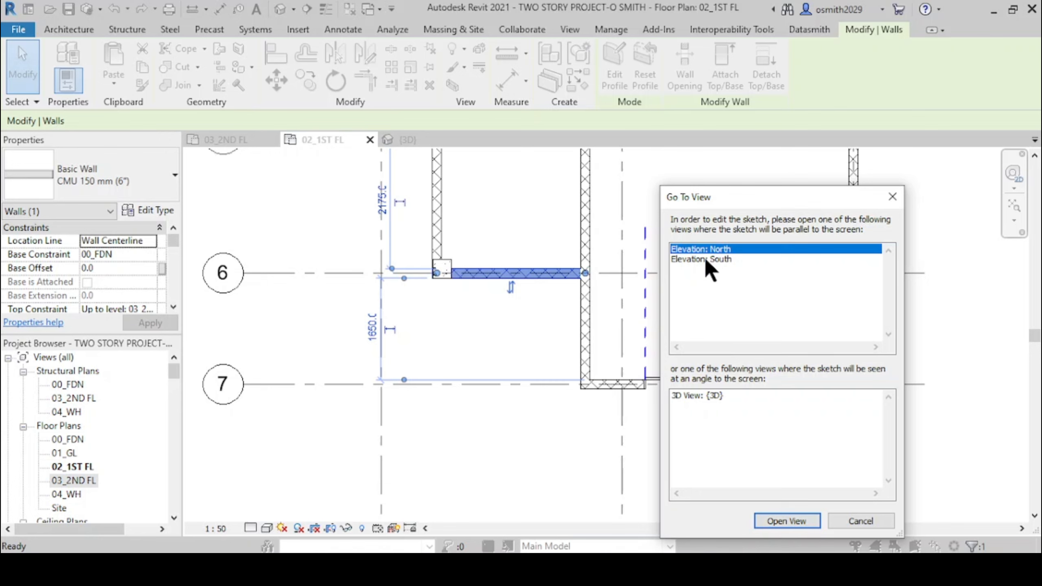
pyautogui.click(710, 261)
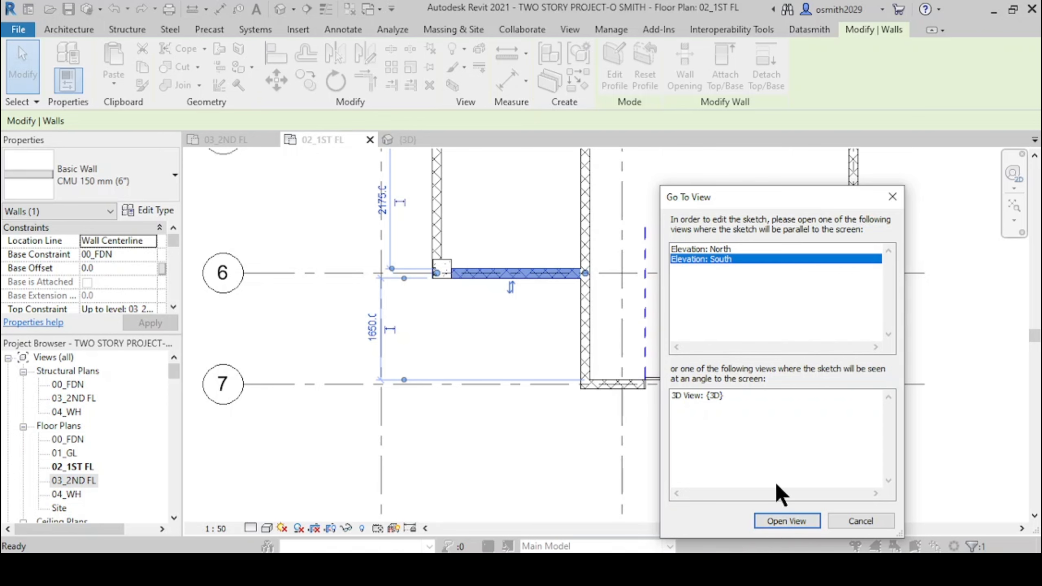
pyautogui.click(792, 530)
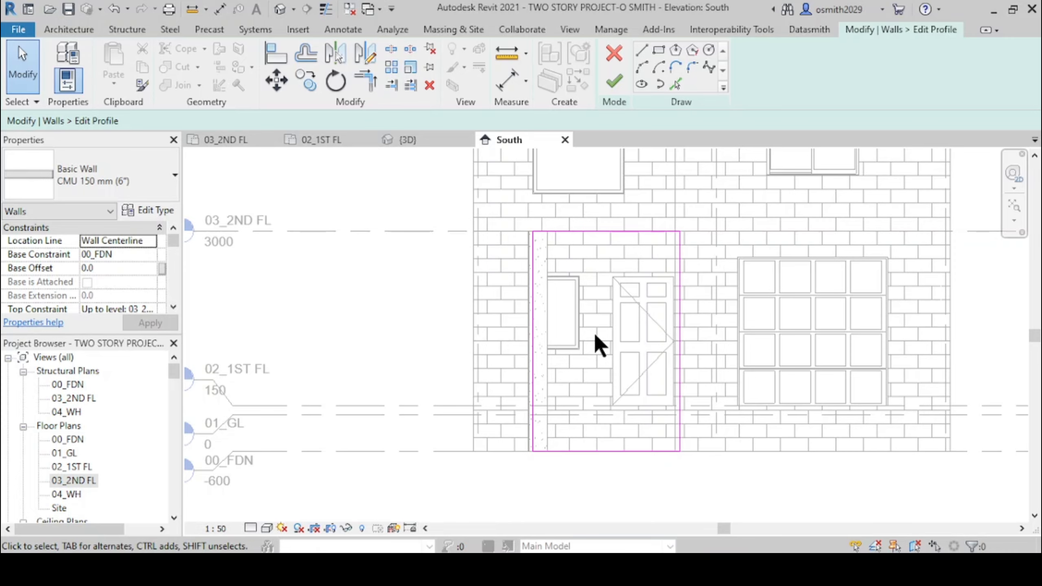
pyautogui.scroll(-5, 592, 331)
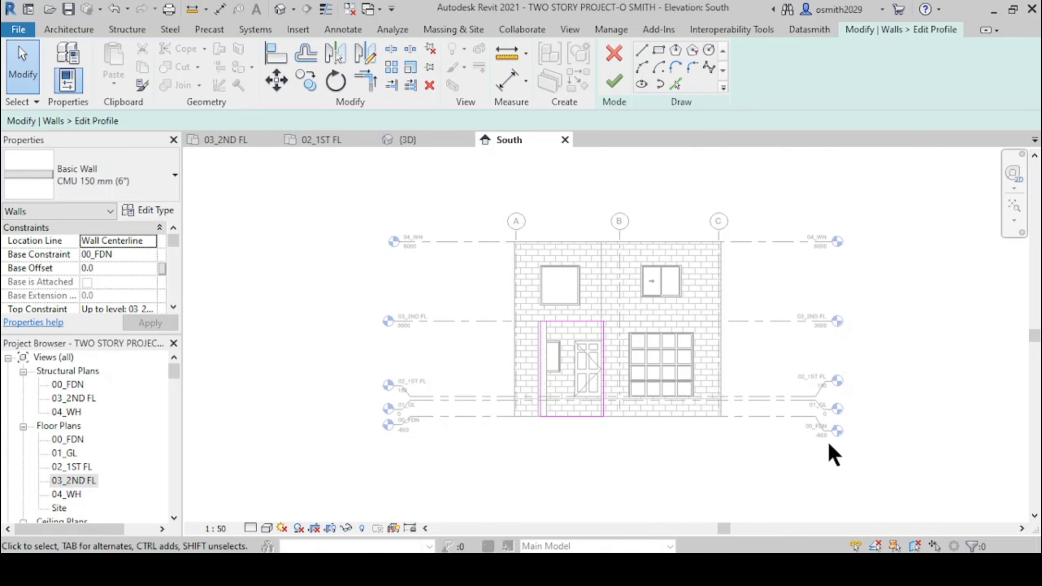
pyautogui.scroll(4, 602, 418)
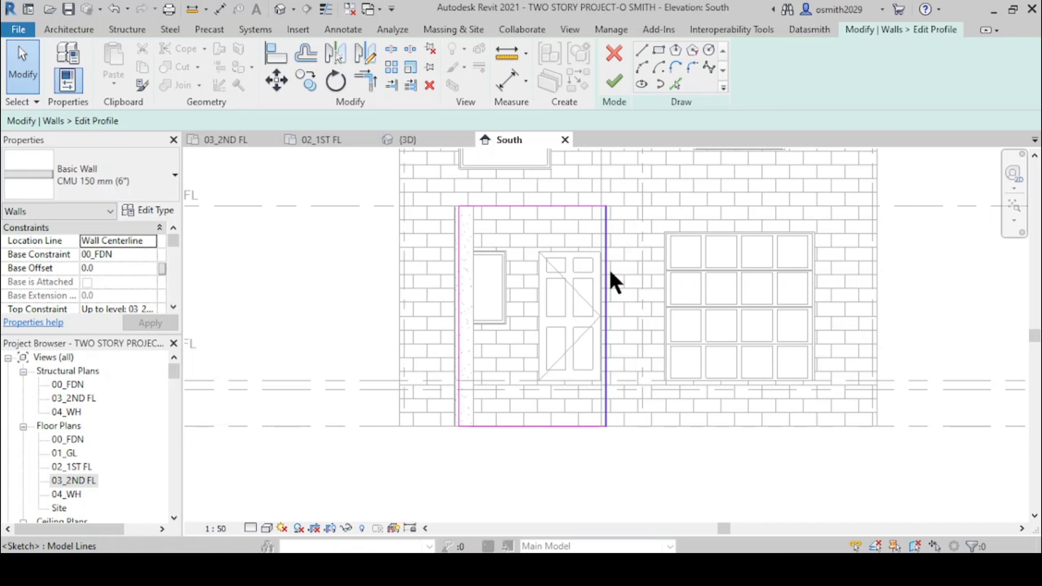
pyautogui.click(610, 281)
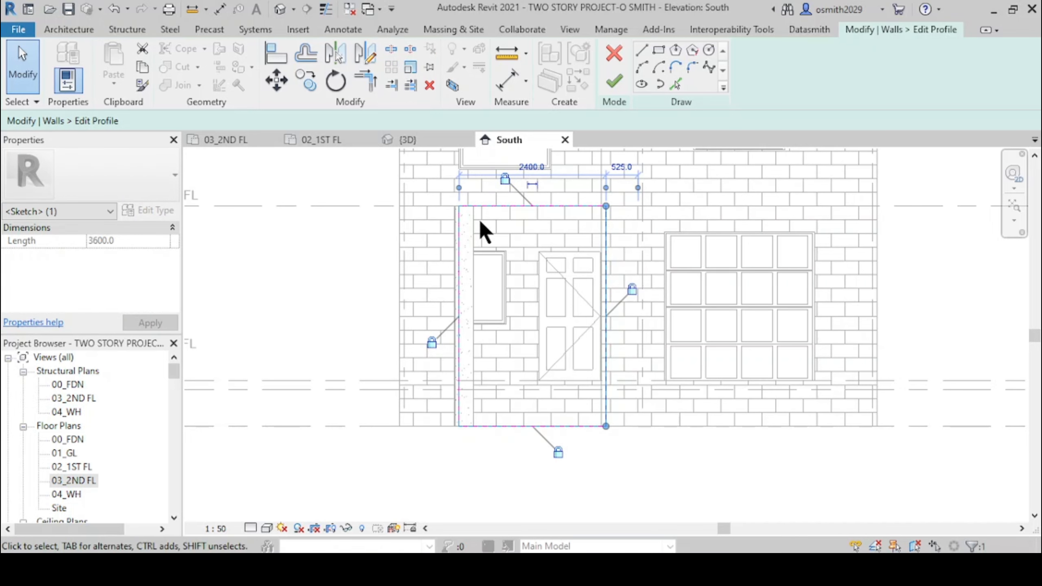
pyautogui.click(546, 492)
pyautogui.scroll(2, 472, 250)
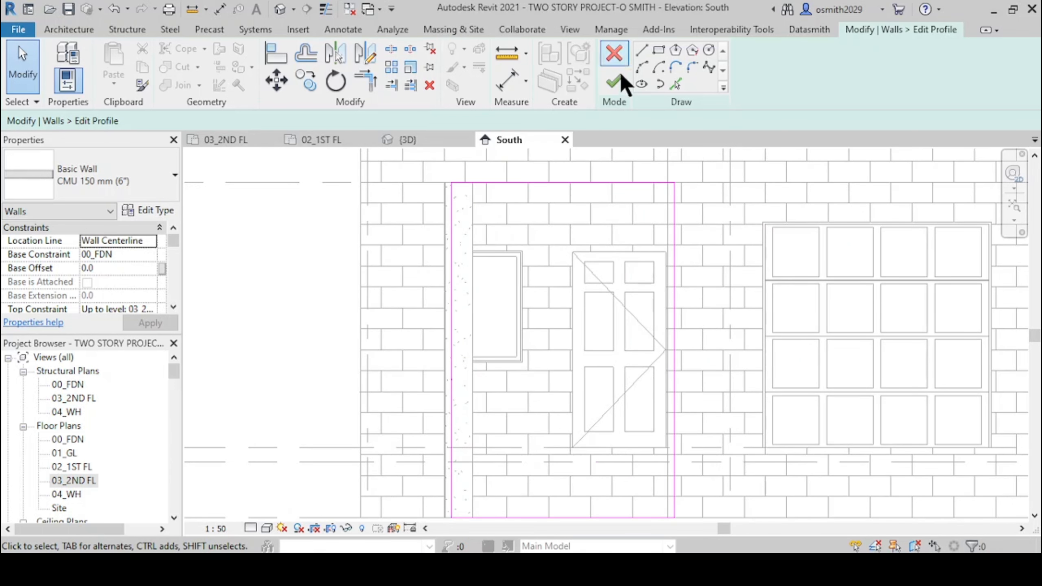
pyautogui.scroll(-3, 566, 180)
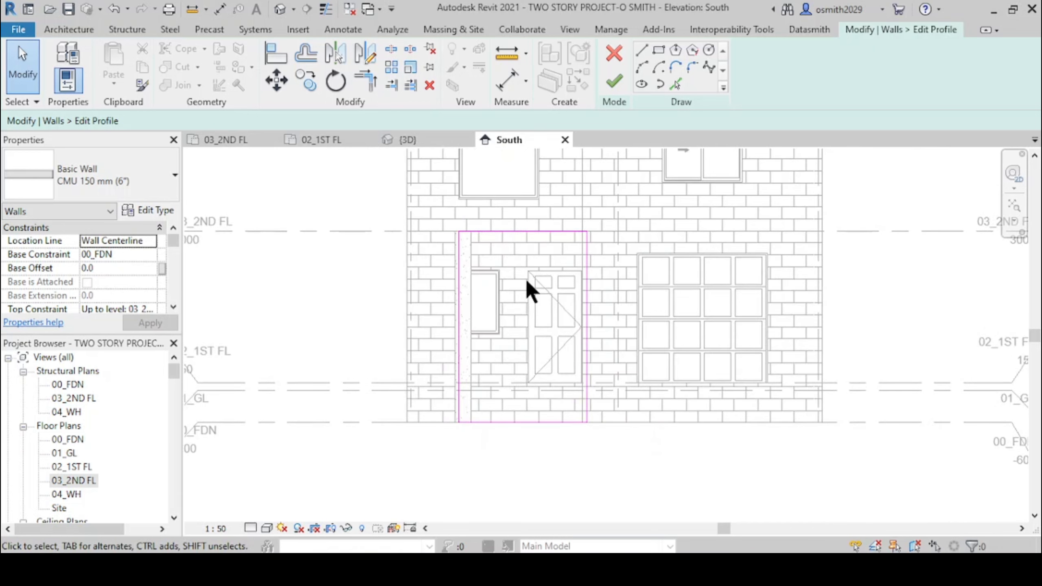
# Sketch a rectangular opening about 1896 mm wide and 2175 mm high inside the wall profile, from the column's inner face up to the door head
pyautogui.click(659, 51)
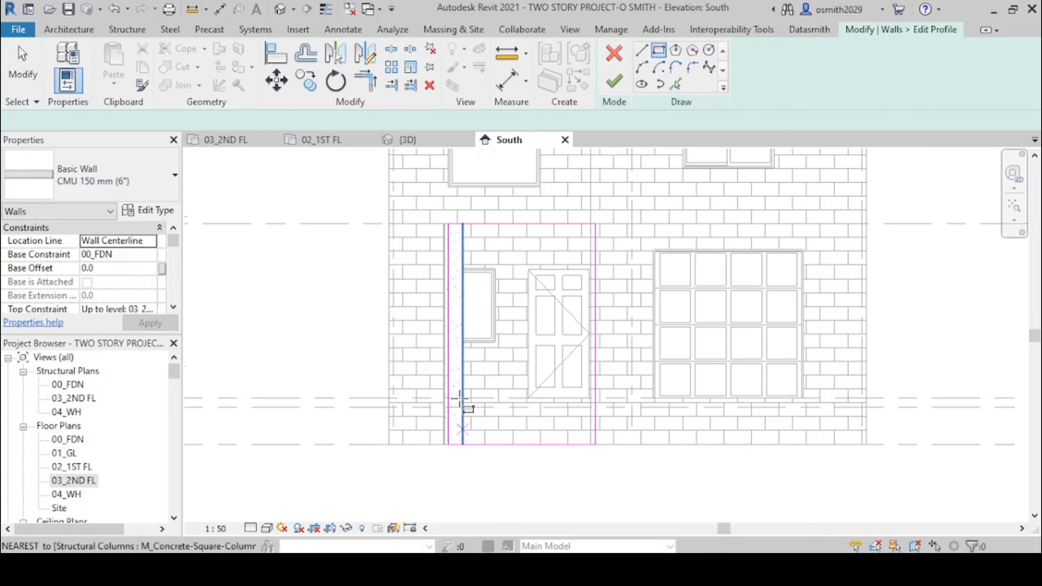
pyautogui.scroll(4, 471, 414)
pyautogui.scroll(2, 485, 415)
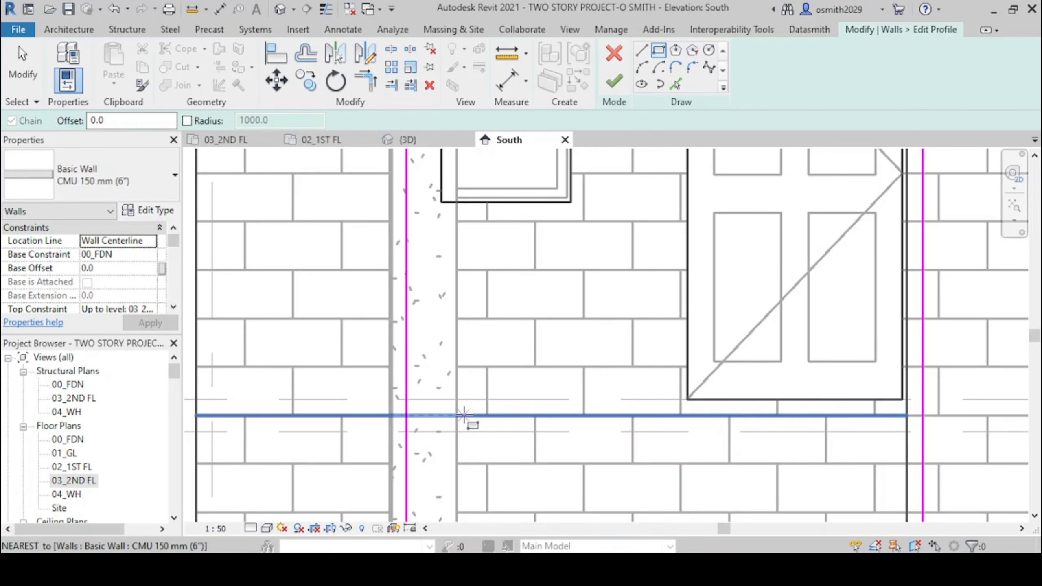
pyautogui.scroll(-1, 459, 415)
pyautogui.click(458, 415)
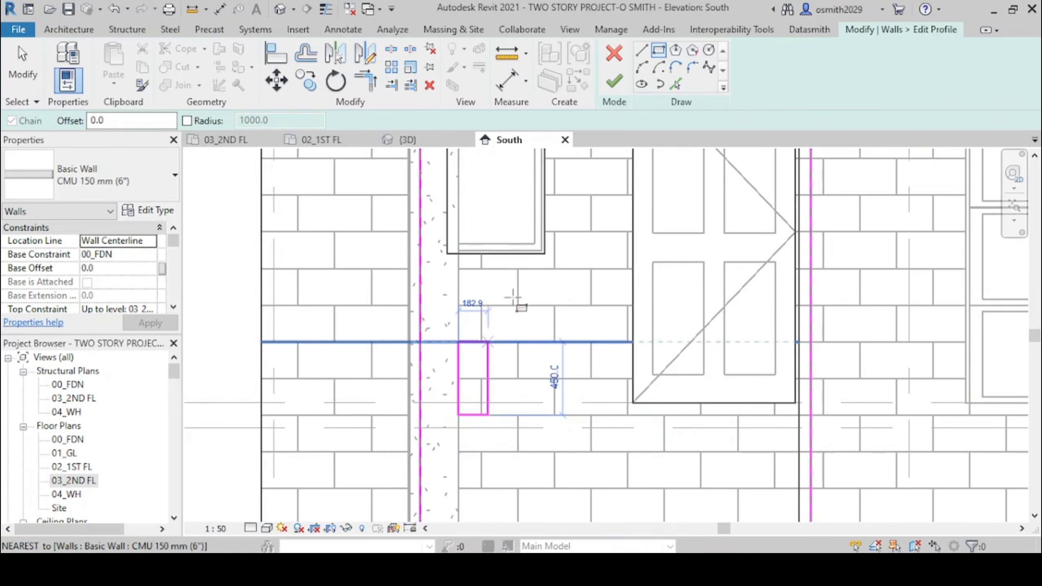
pyautogui.scroll(-2, 518, 292)
pyautogui.scroll(-2, 509, 324)
pyautogui.scroll(5, 566, 284)
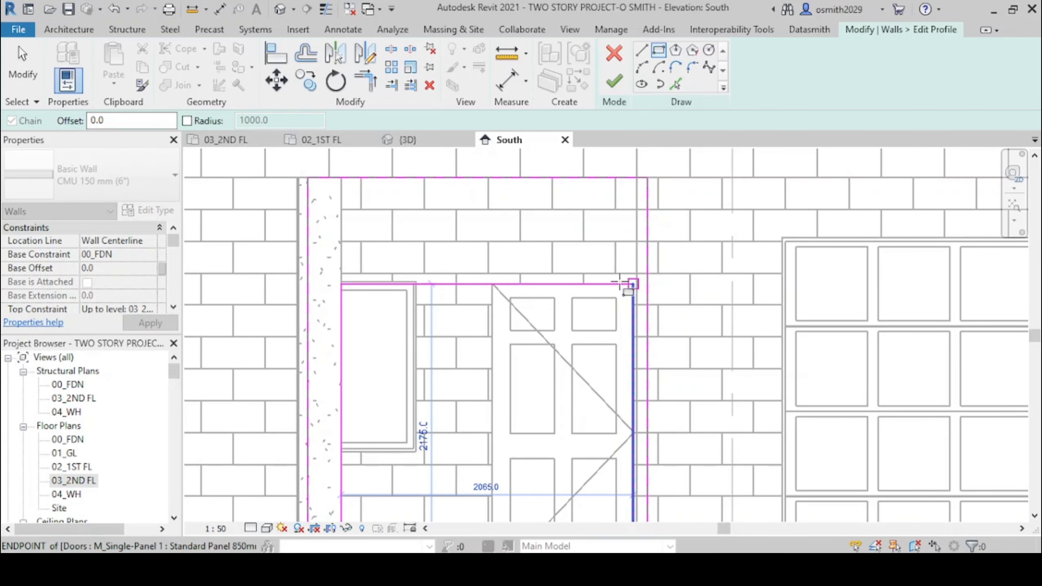
pyautogui.click(611, 283)
pyautogui.scroll(-2, 640, 287)
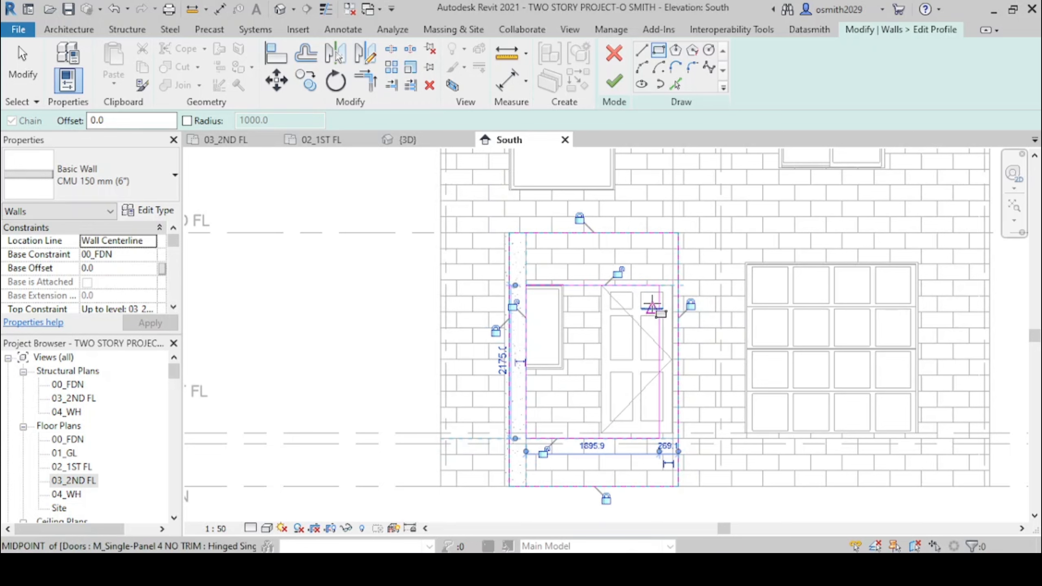
pyautogui.press('Escape')
pyautogui.scroll(1, 552, 414)
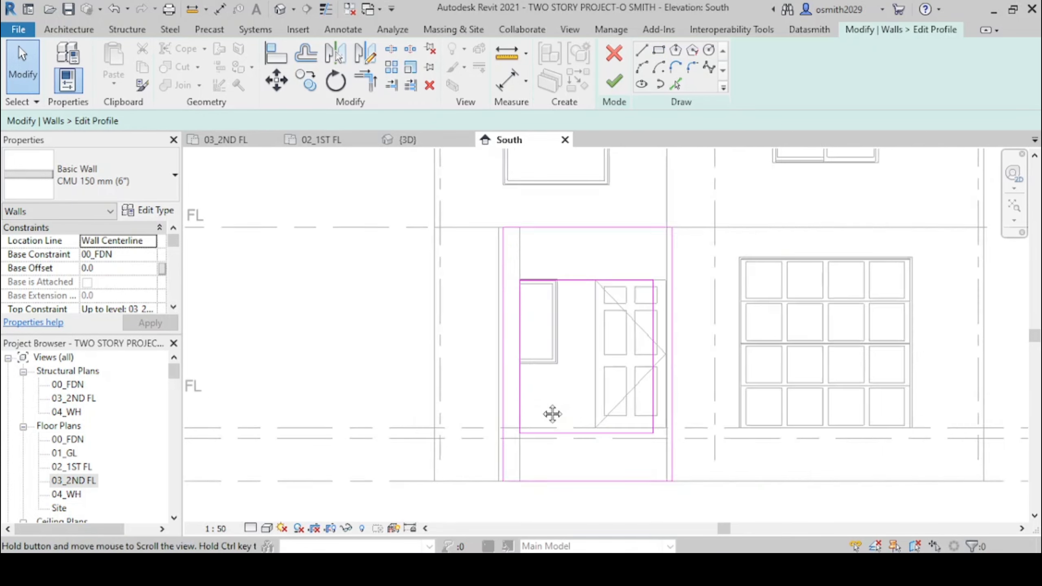
# Examine the sketched rectangular opening against the column, the door behind it and the floor level lines in the South elevation
pyautogui.scroll(2, 513, 294)
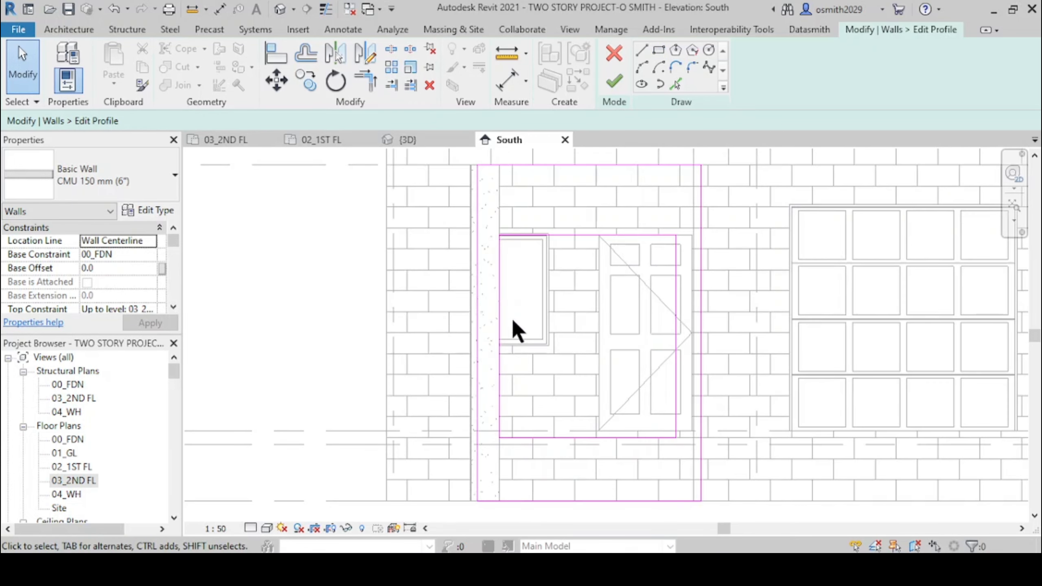
pyautogui.moveTo(516, 328)
pyautogui.mouseDown(button='middle')
pyautogui.moveTo(486, 274)
pyautogui.moveTo(527, 427)
pyautogui.moveTo(544, 402)
pyautogui.mouseUp(button='middle')
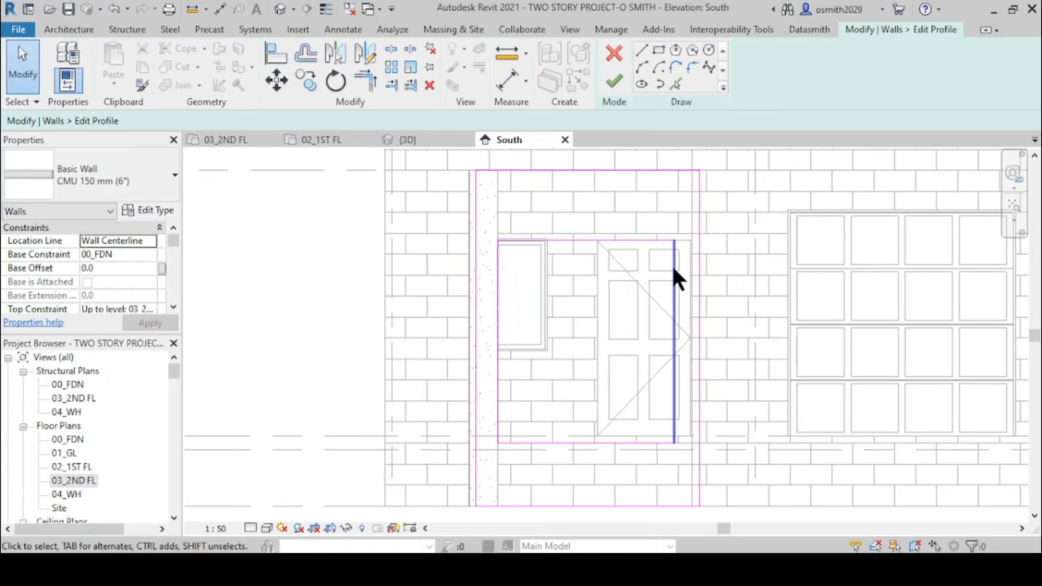
pyautogui.moveTo(601, 446); pyautogui.dragTo(629, 404, button='middle')
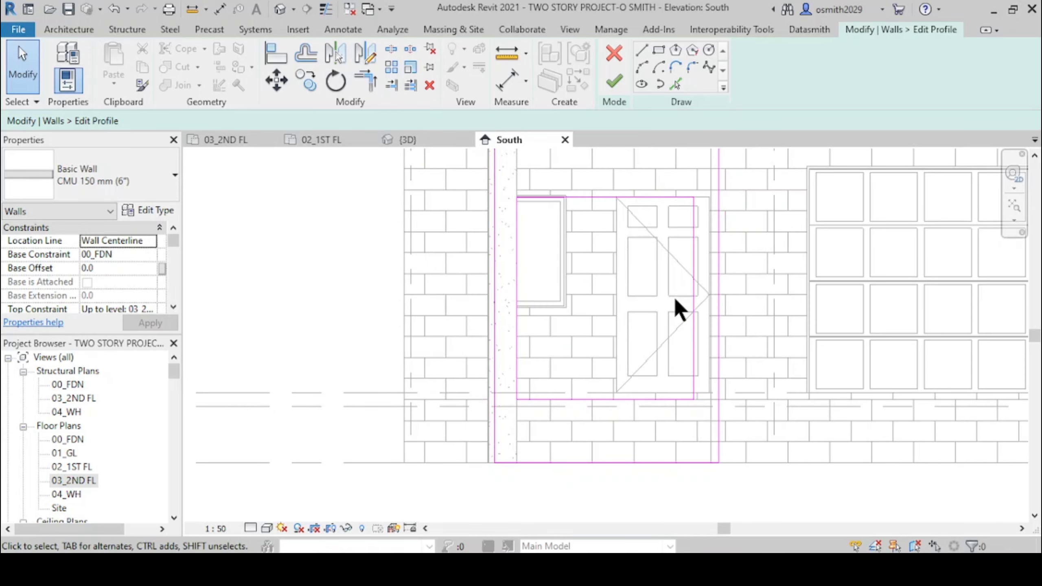
pyautogui.scroll(1, 515, 397)
pyautogui.scroll(-2, 415, 390)
pyautogui.moveTo(437, 405)
pyautogui.mouseDown(button='middle')
pyautogui.moveTo(603, 377)
pyautogui.moveTo(753, 372)
pyautogui.moveTo(664, 377)
pyautogui.mouseUp(button='middle')
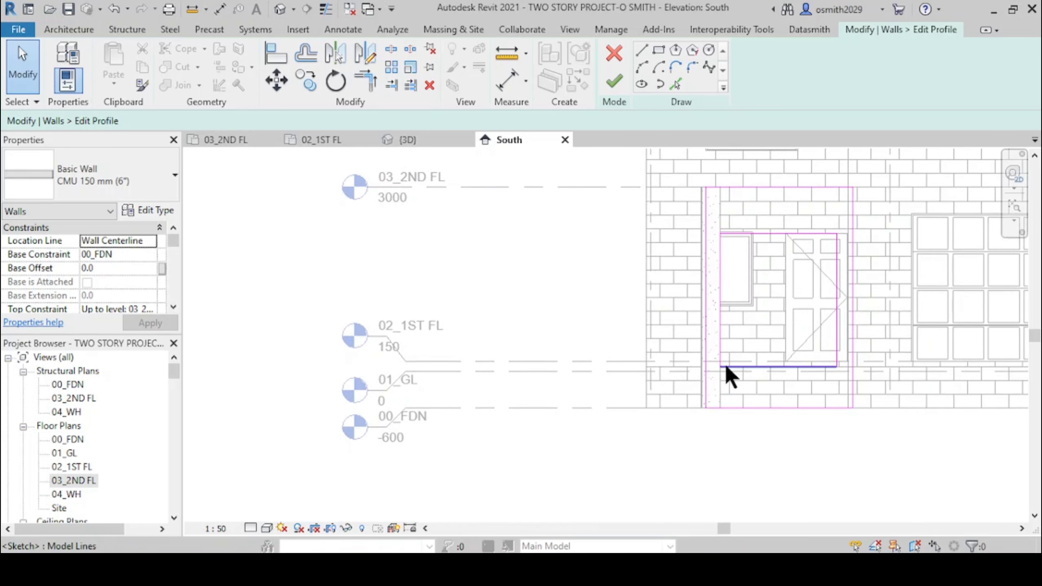
pyautogui.scroll(5, 773, 376)
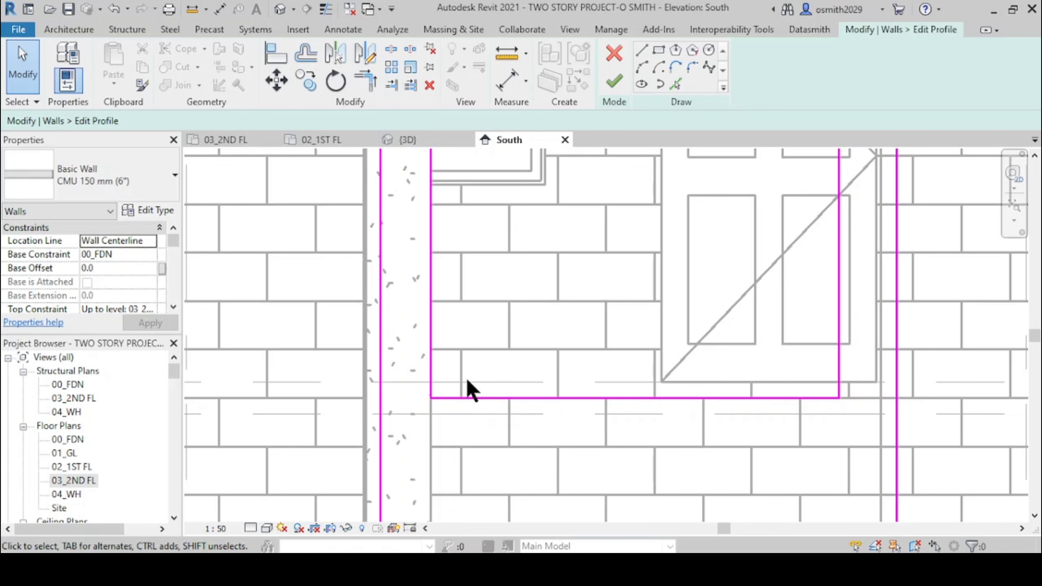
pyautogui.scroll(-5, 363, 400)
pyautogui.moveTo(462, 421)
pyautogui.mouseDown(button='middle')
pyautogui.moveTo(772, 407)
pyautogui.moveTo(473, 396)
pyautogui.moveTo(581, 397)
pyautogui.mouseUp(button='middle')
pyautogui.scroll(-3, 452, 404)
pyautogui.scroll(2, 415, 362)
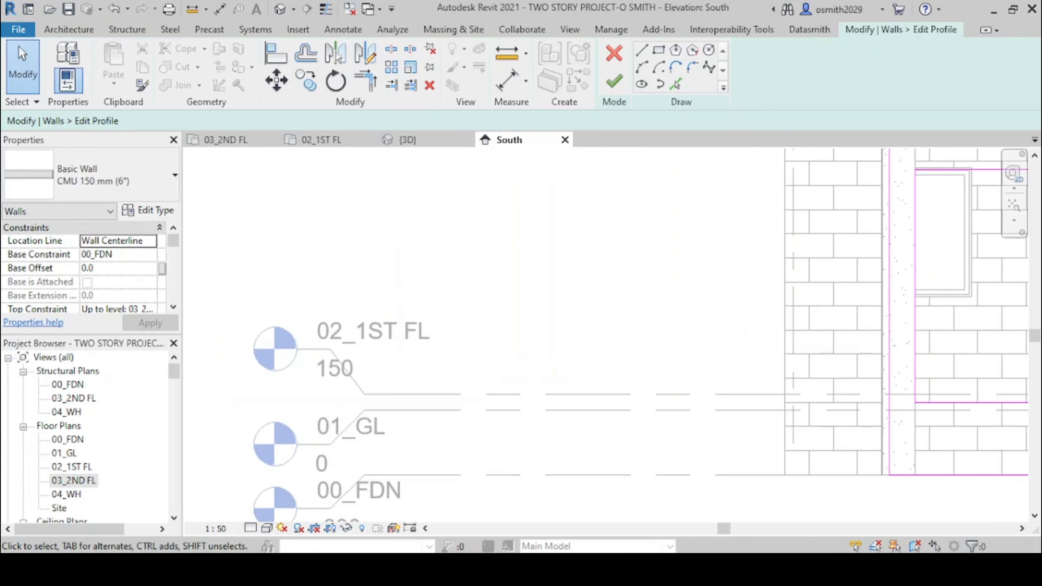
pyautogui.scroll(-2, 930, 378)
pyautogui.moveTo(931, 377); pyautogui.dragTo(581, 378, button='middle')
pyautogui.scroll(2, 581, 380)
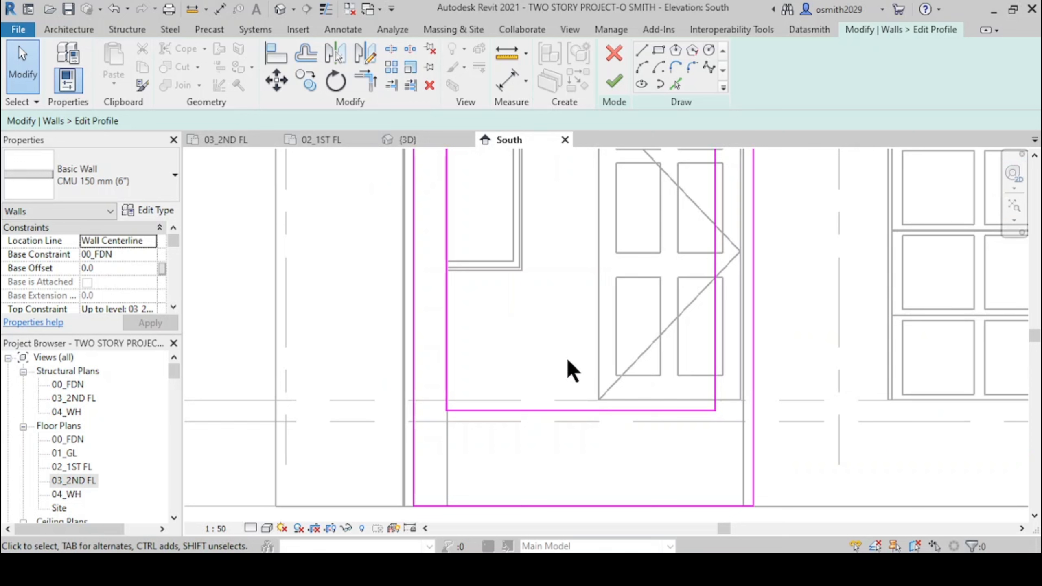
# Dimension the distance between the 02_1ST FL level line and the opening's bottom edge
pyautogui.click(505, 84)
pyautogui.scroll(2, 504, 406)
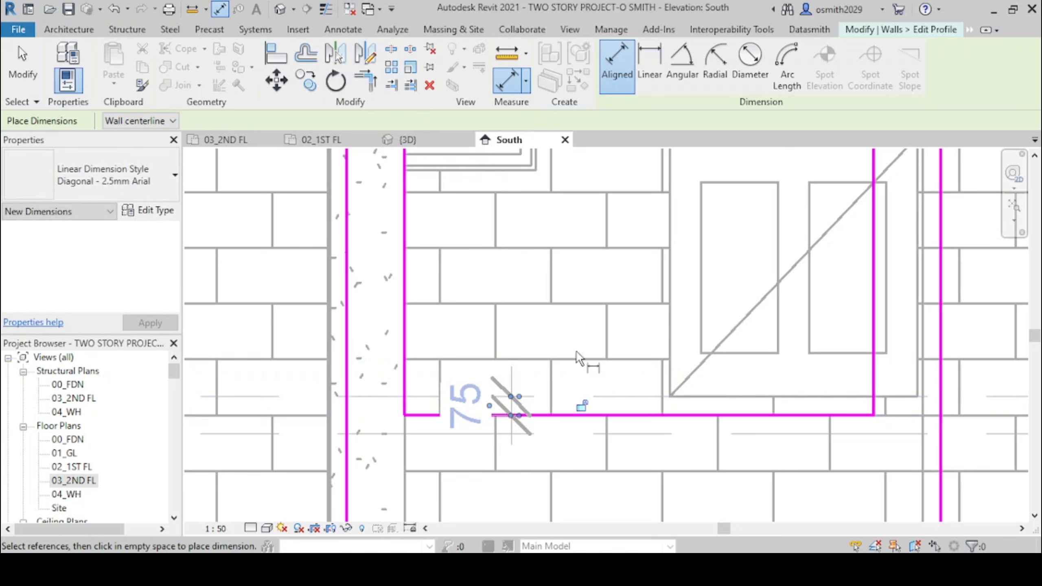
pyautogui.press('Escape')
pyautogui.press('Escape')
# Set the opening's bottom edge 50 mm below the 02_1ST FL level line
pyautogui.click(599, 415)
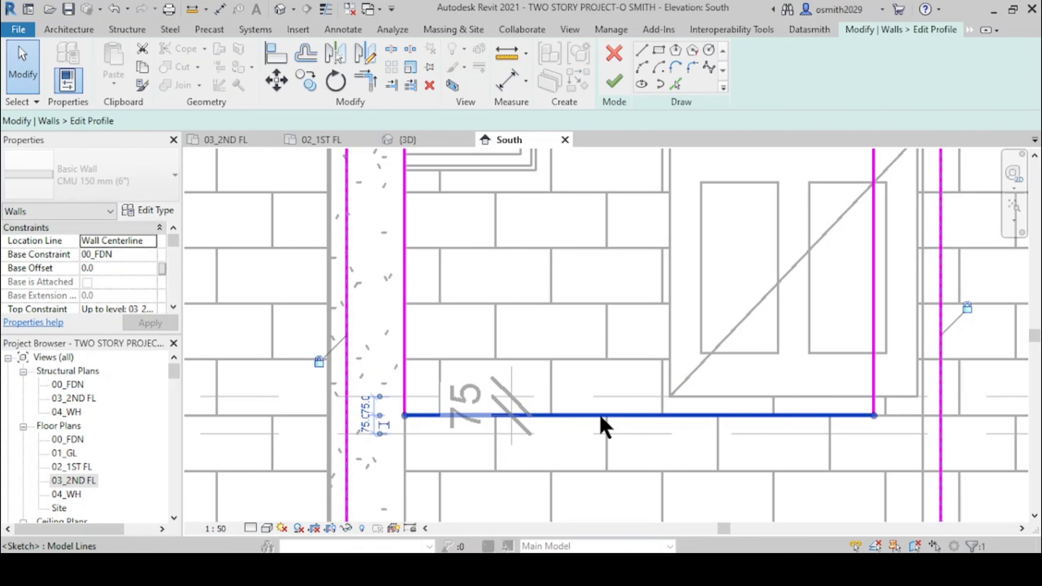
pyautogui.scroll(3, 372, 412)
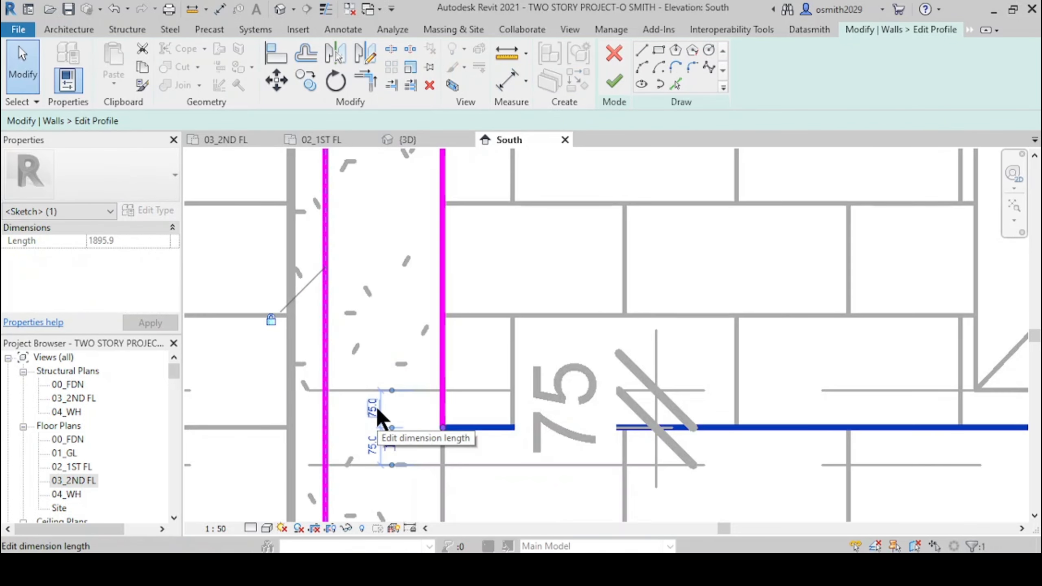
pyautogui.click(373, 409)
pyautogui.press('Return')
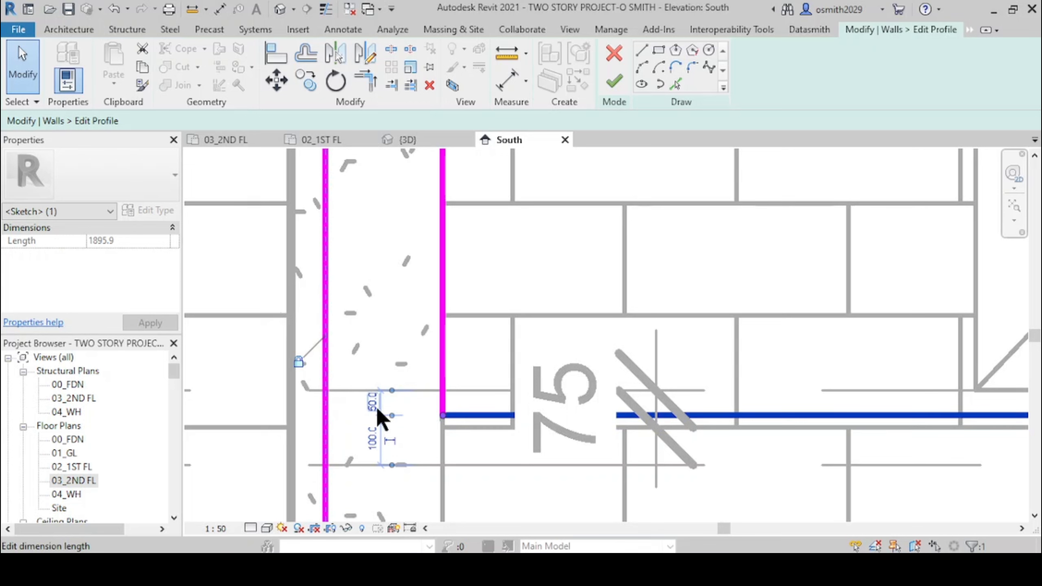
pyautogui.click(718, 467)
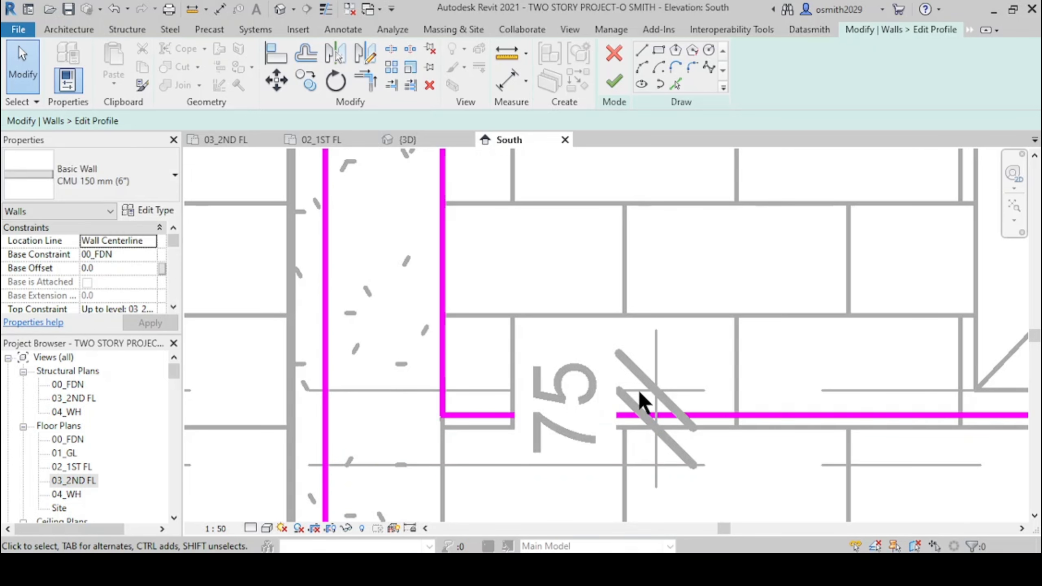
# Check the distance from the opening's left edge to the outer face of the column
pyautogui.scroll(-3, 640, 423)
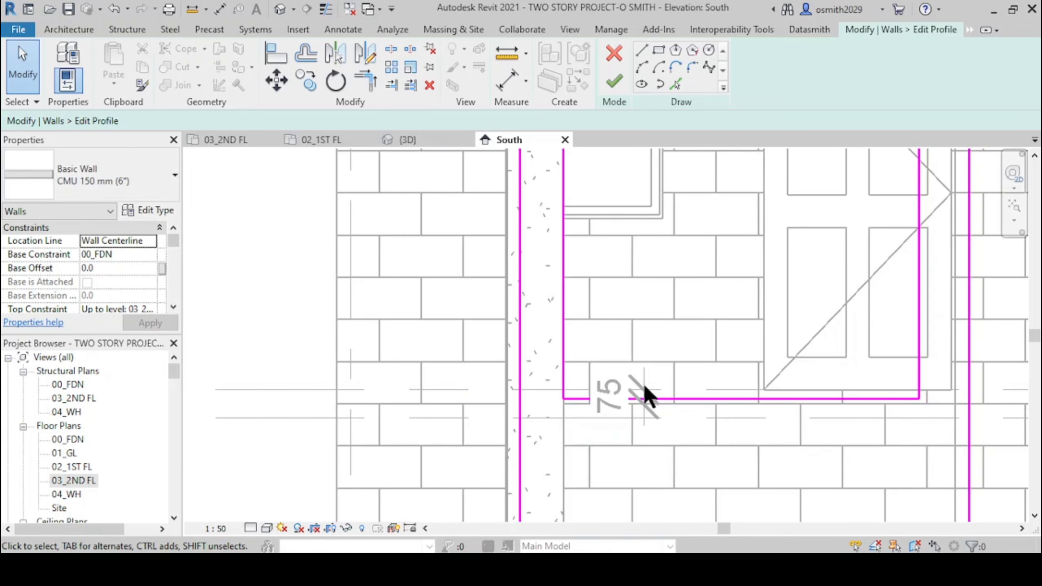
pyautogui.scroll(-3, 616, 406)
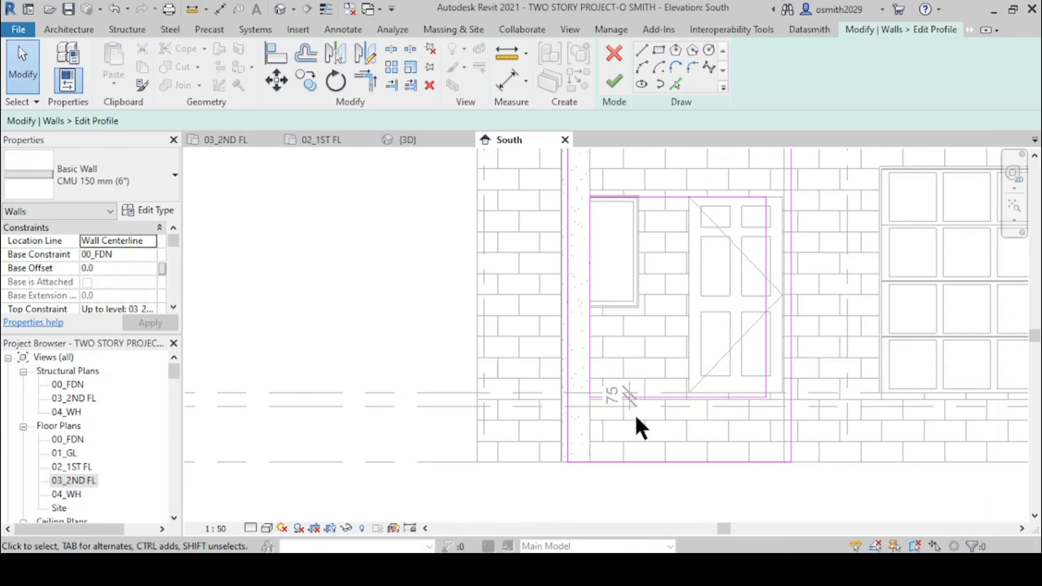
pyautogui.moveTo(744, 419); pyautogui.dragTo(570, 453, button='middle')
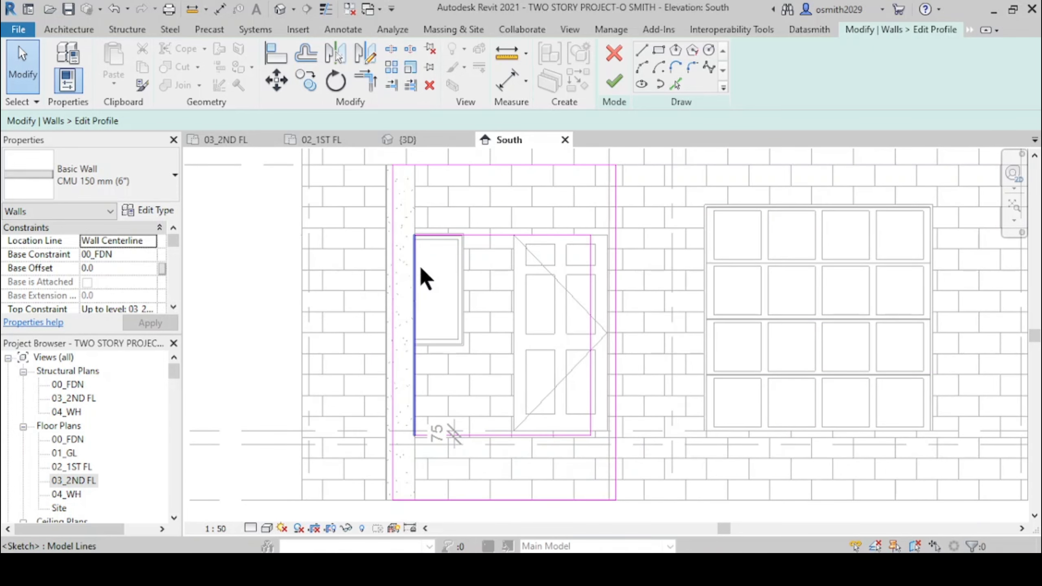
pyautogui.scroll(2, 423, 280)
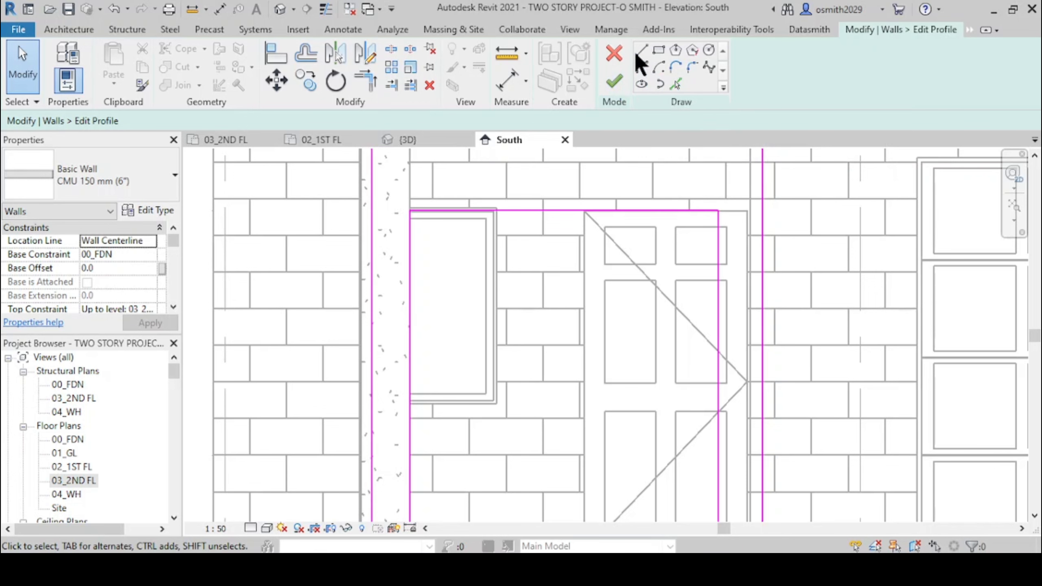
pyautogui.click(410, 269)
pyautogui.scroll(2, 406, 230)
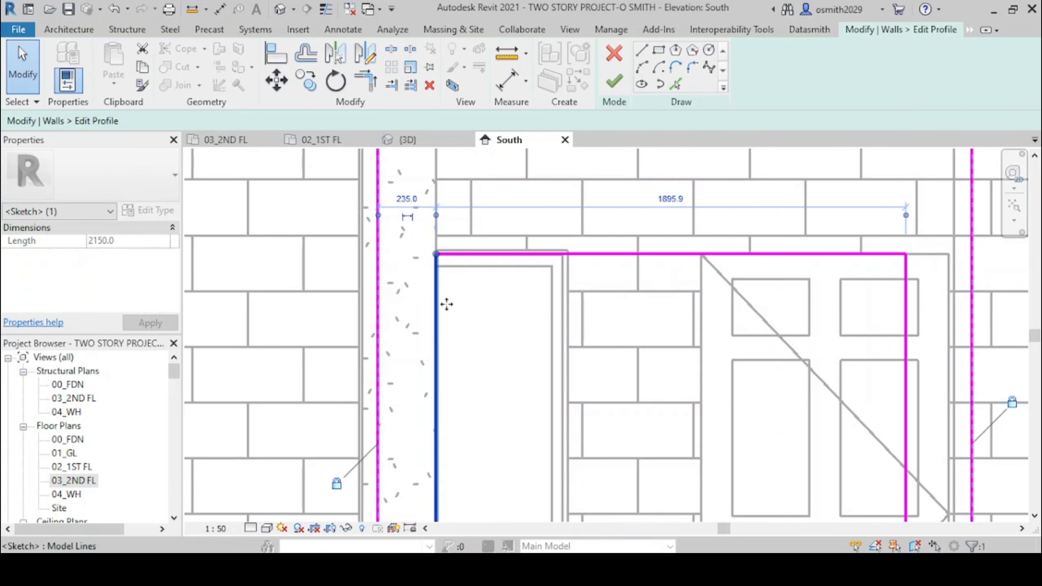
pyautogui.moveTo(458, 316); pyautogui.dragTo(551, 319, button='middle')
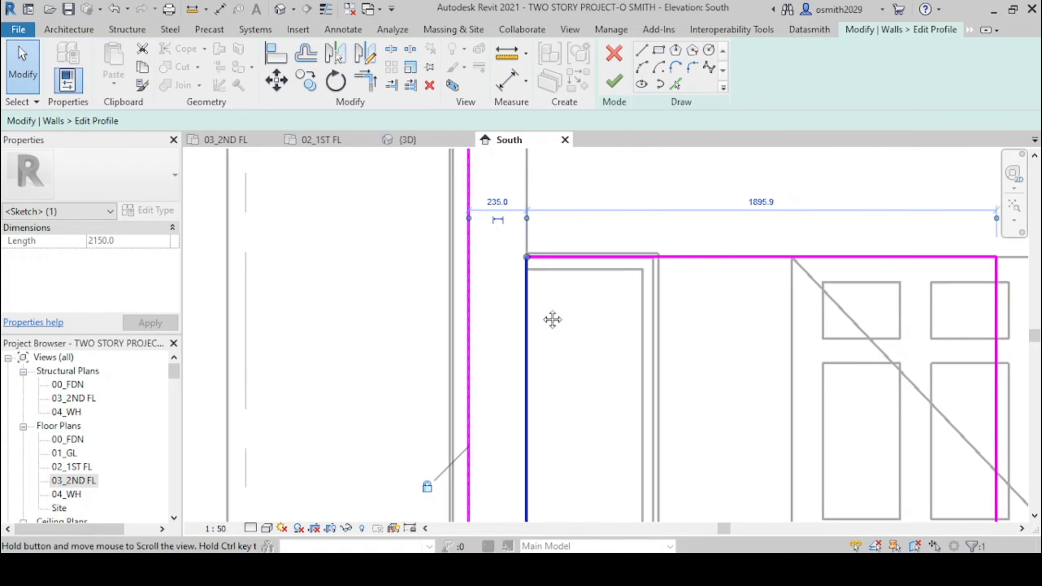
pyautogui.click(457, 238)
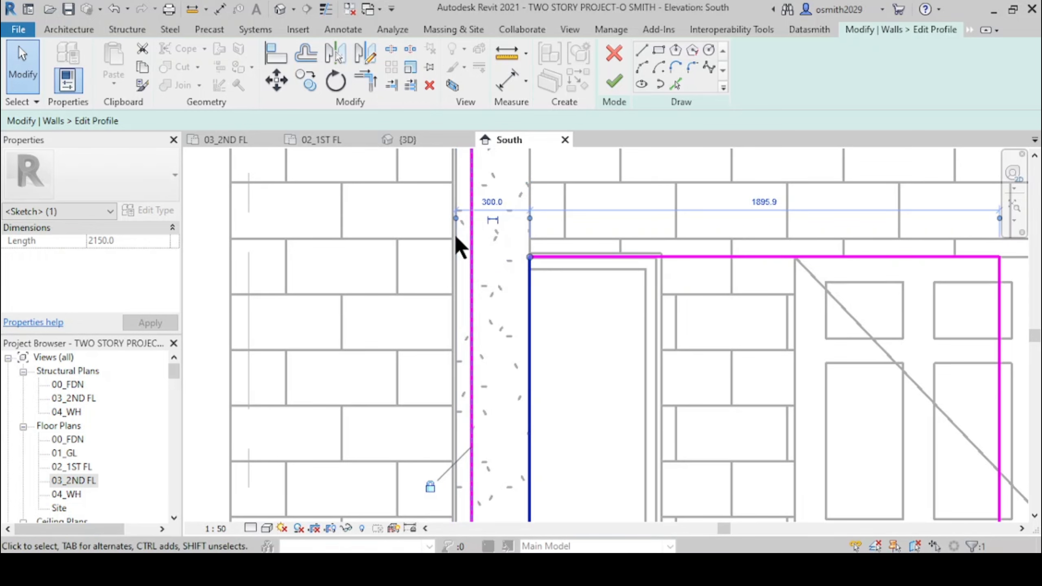
pyautogui.moveTo(628, 321)
pyautogui.mouseDown(button='middle')
pyautogui.moveTo(411, 273)
pyautogui.moveTo(435, 279)
pyautogui.mouseUp(button='middle')
pyautogui.click(415, 319)
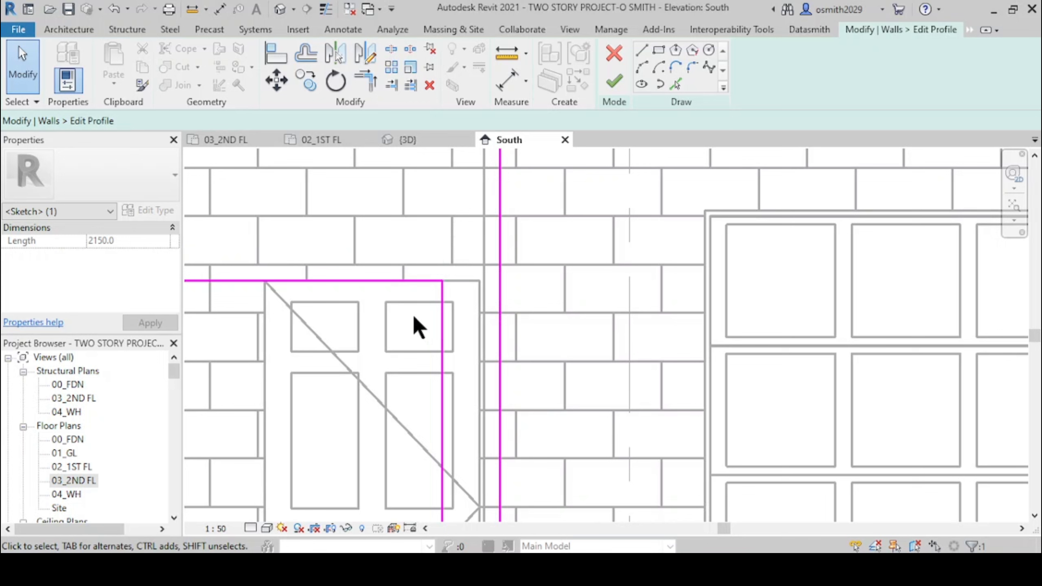
# Set the opening's right edge 300 mm from the right boundary of the wall profile
pyautogui.click(442, 331)
pyautogui.scroll(3, 508, 240)
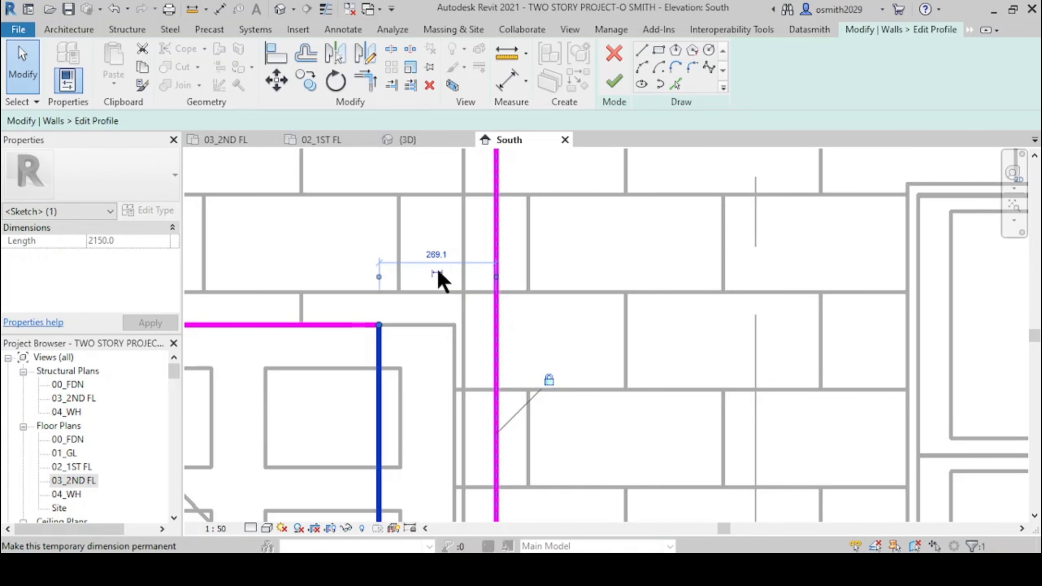
pyautogui.click(448, 253)
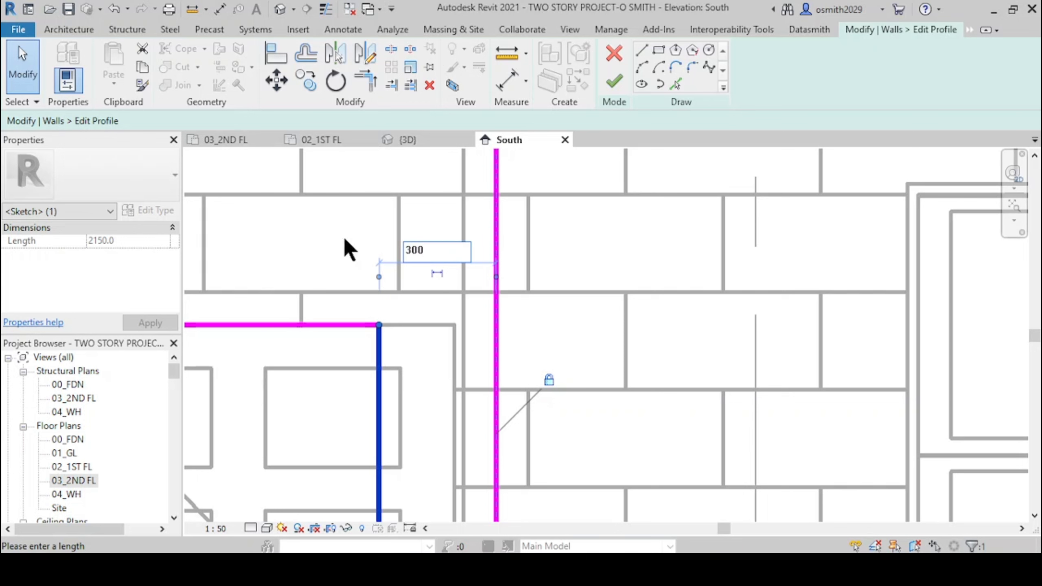
pyautogui.press('Return')
# Finish the profile edit of the grid 6 CMU wall and deselect the wall
pyautogui.scroll(-5, 442, 283)
pyautogui.moveTo(434, 323); pyautogui.dragTo(578, 252, button='middle')
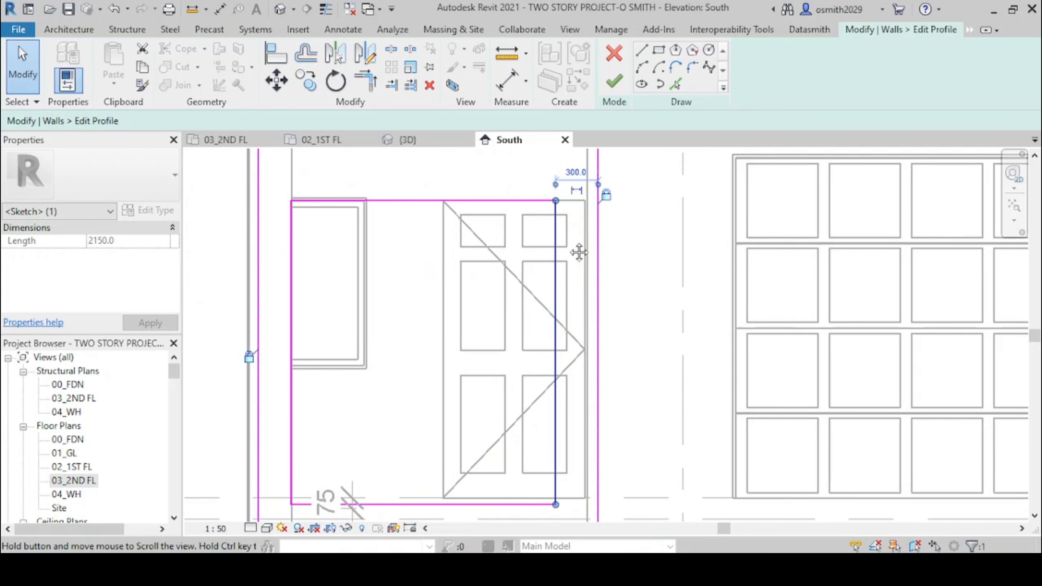
pyautogui.scroll(-3, 525, 305)
pyautogui.press('Escape')
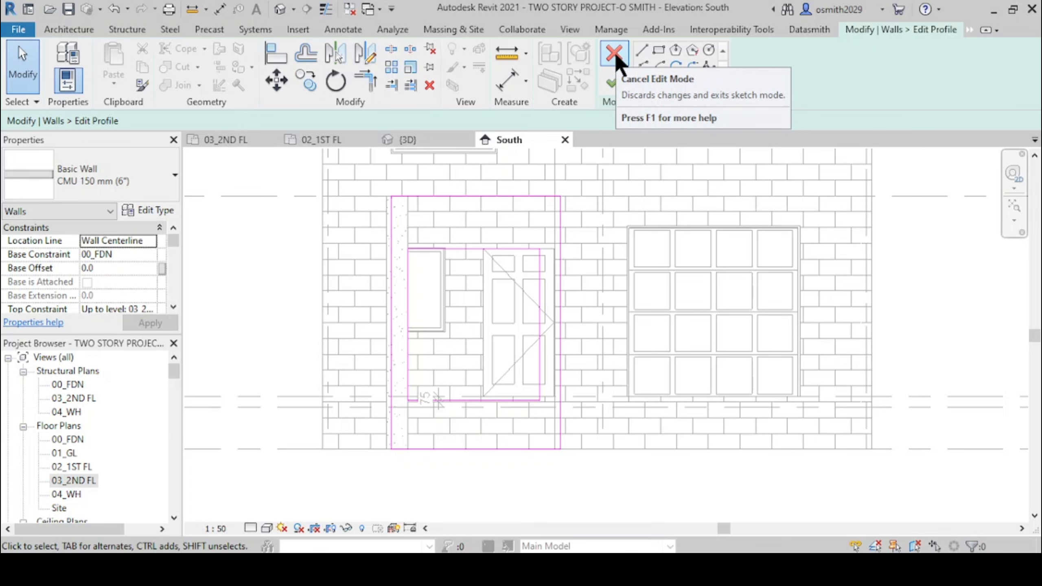
pyautogui.click(614, 81)
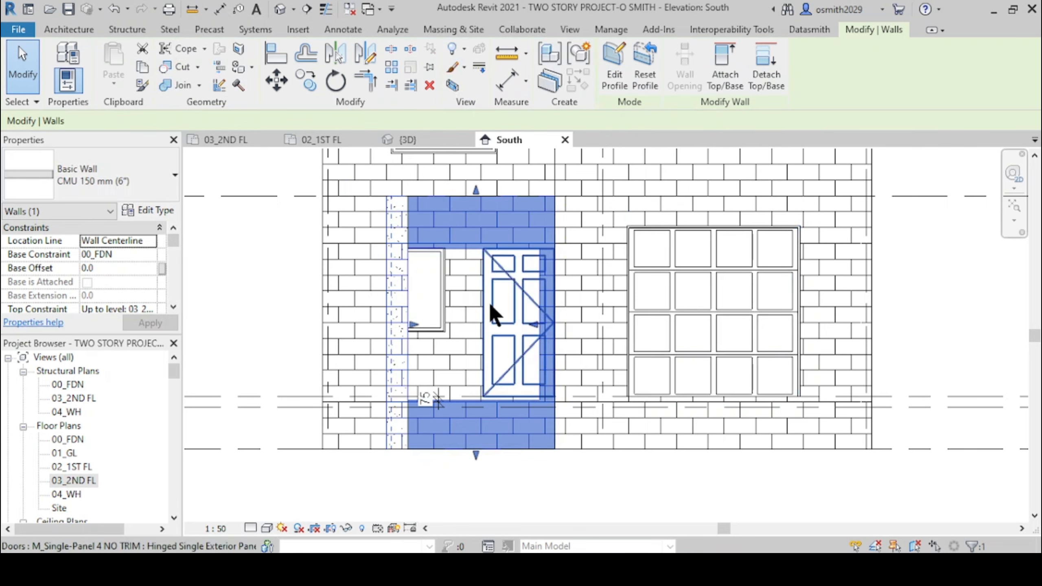
pyautogui.scroll(1, 451, 289)
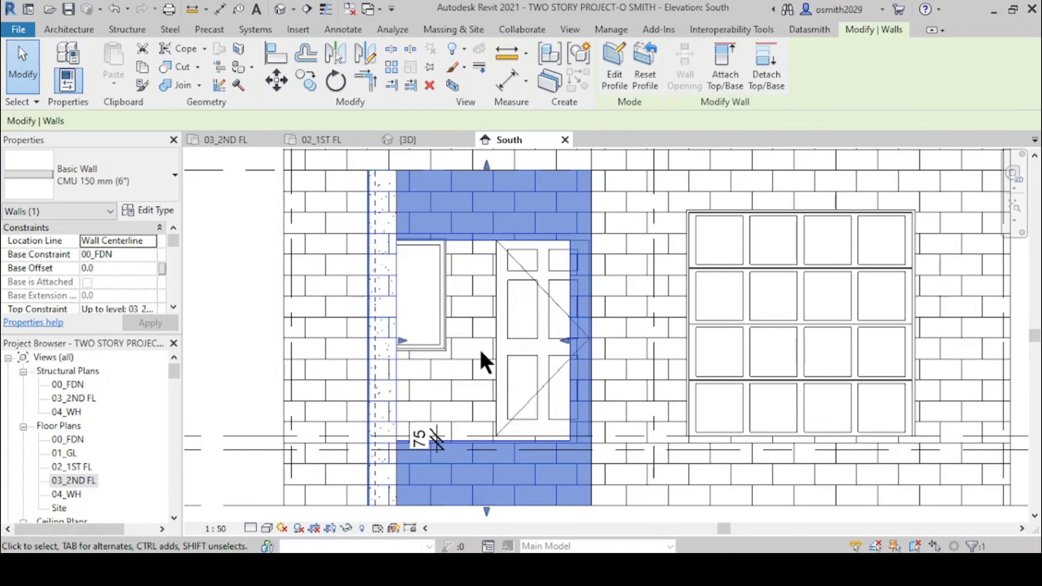
pyautogui.press('Escape')
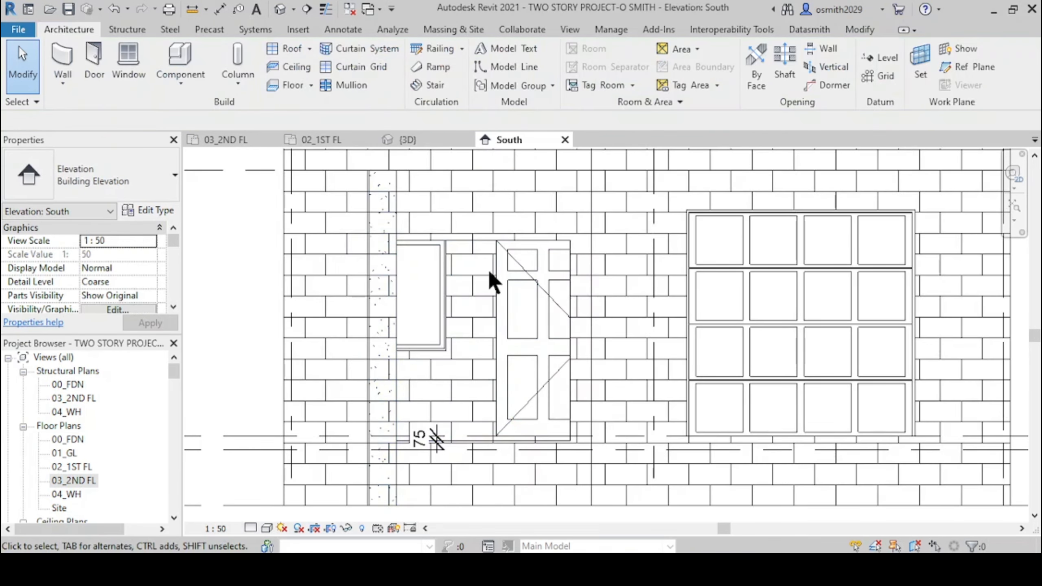
# Examine the new rectangular opening in the grid 6 wall from the front corner of the building in the 3D view
pyautogui.click(397, 140)
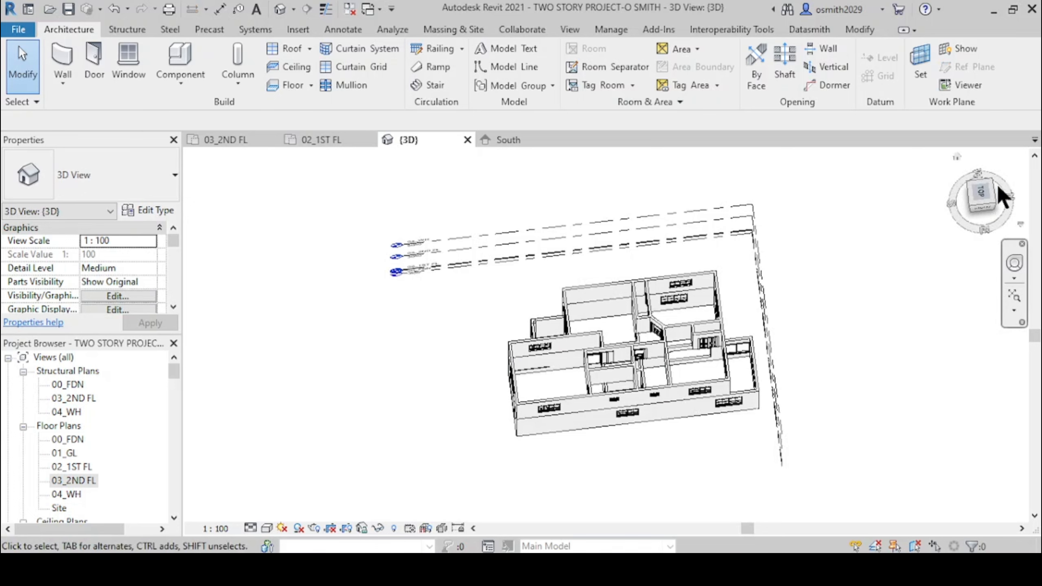
pyautogui.moveTo(976, 191); pyautogui.dragTo(982, 192)
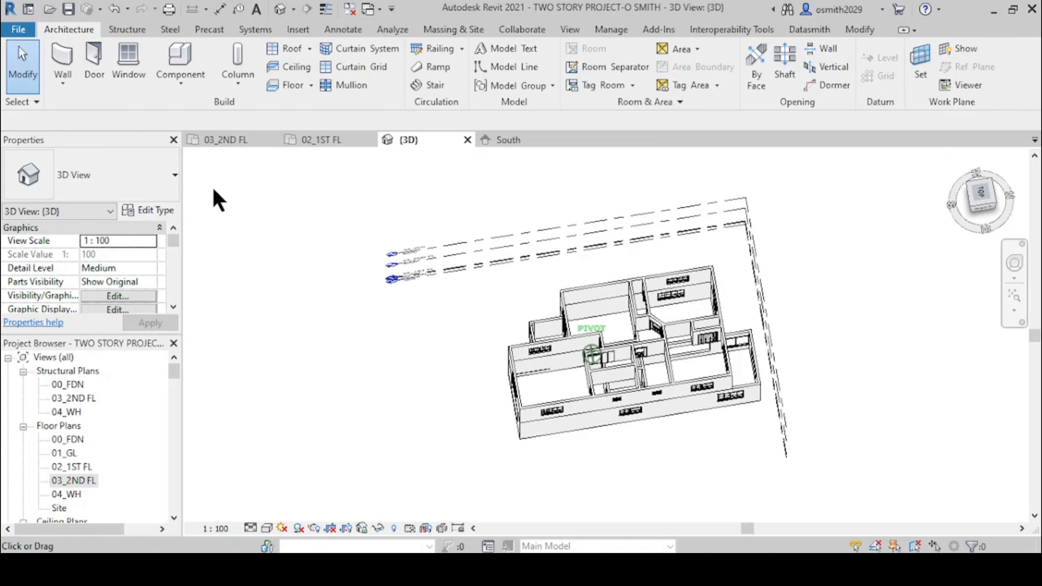
pyautogui.moveTo(213, 190)
pyautogui.mouseDown()
pyautogui.moveTo(342, 174)
pyautogui.moveTo(329, 158)
pyautogui.mouseUp()
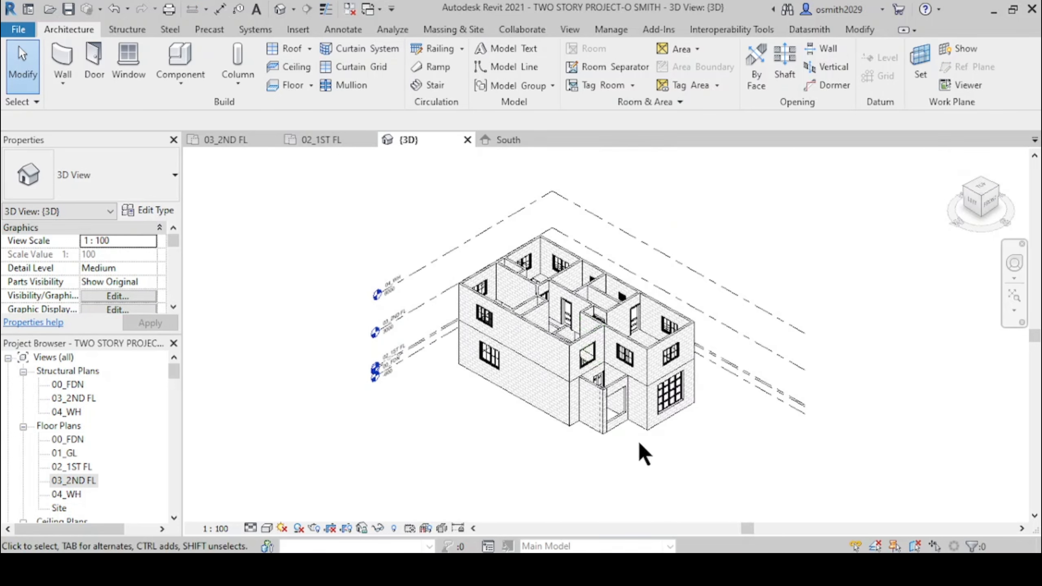
pyautogui.scroll(8, 623, 425)
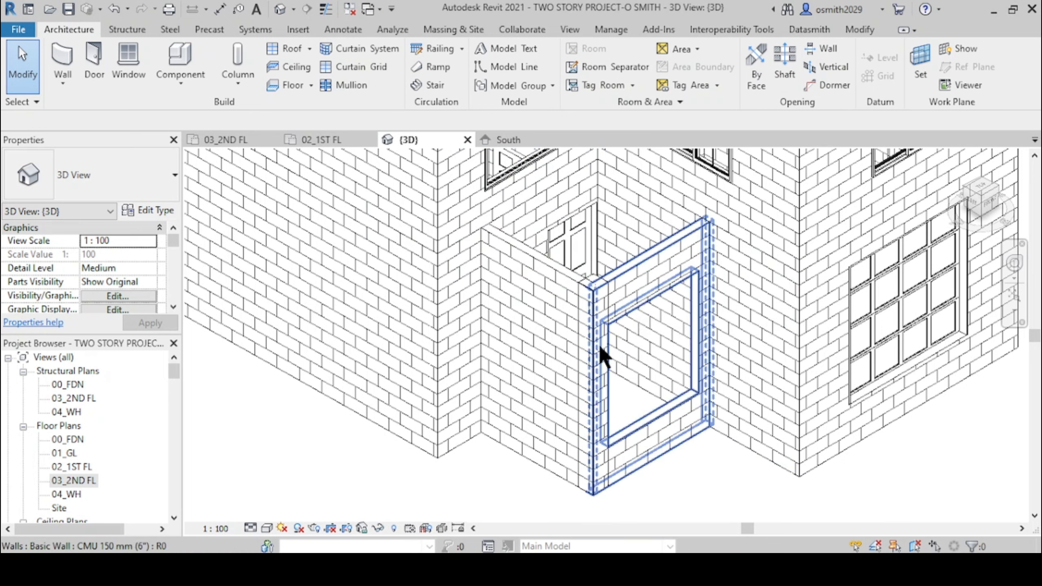
pyautogui.scroll(1, 652, 445)
pyautogui.moveTo(652, 445); pyautogui.dragTo(577, 378, button='middle')
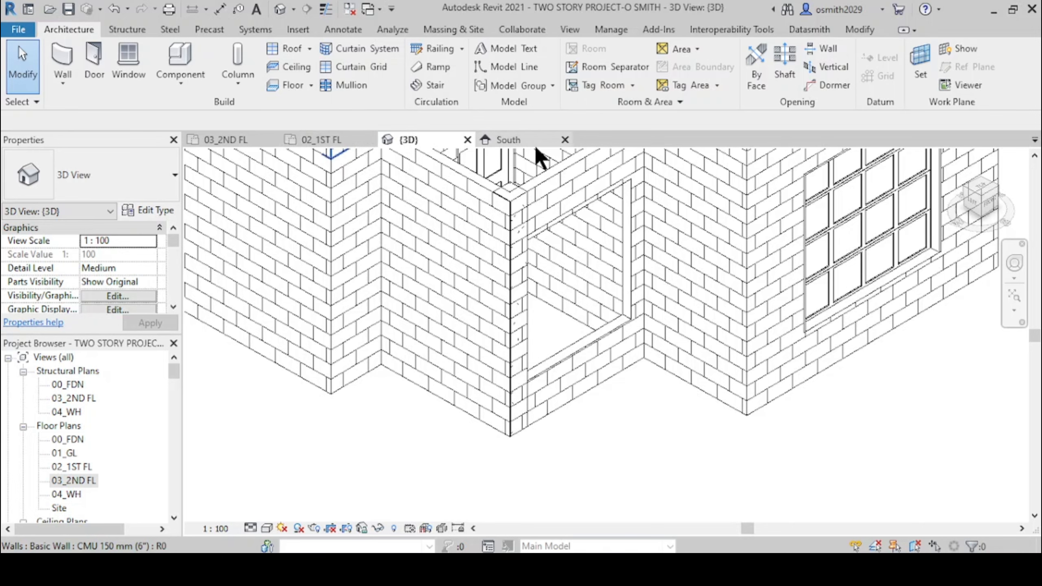
pyautogui.scroll(-2, 472, 261)
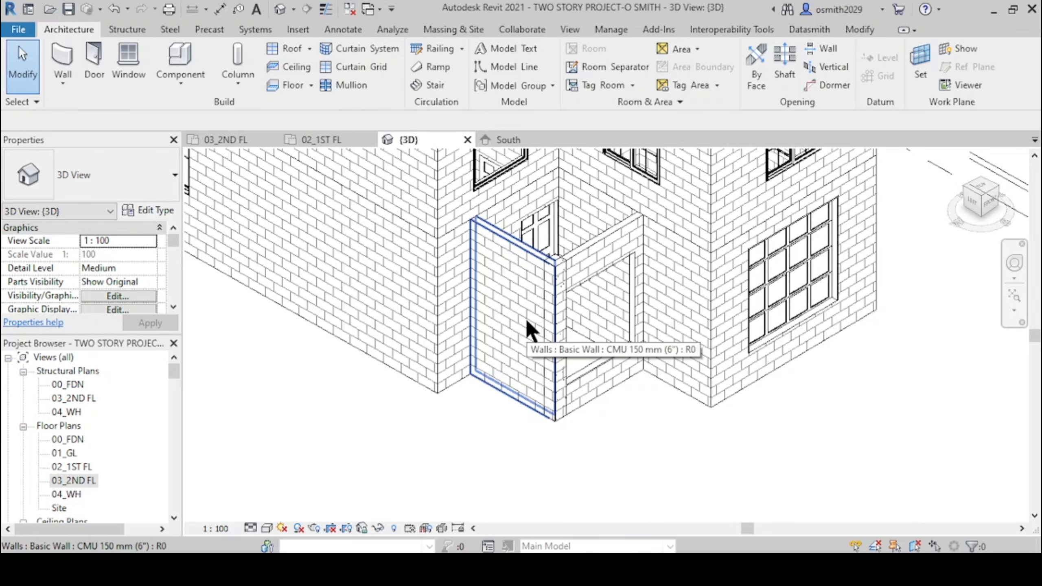
# Open the profile of the solid CMU wall adjoining the opened wall at the porch corner for editing in the 3D view
pyautogui.click(496, 271)
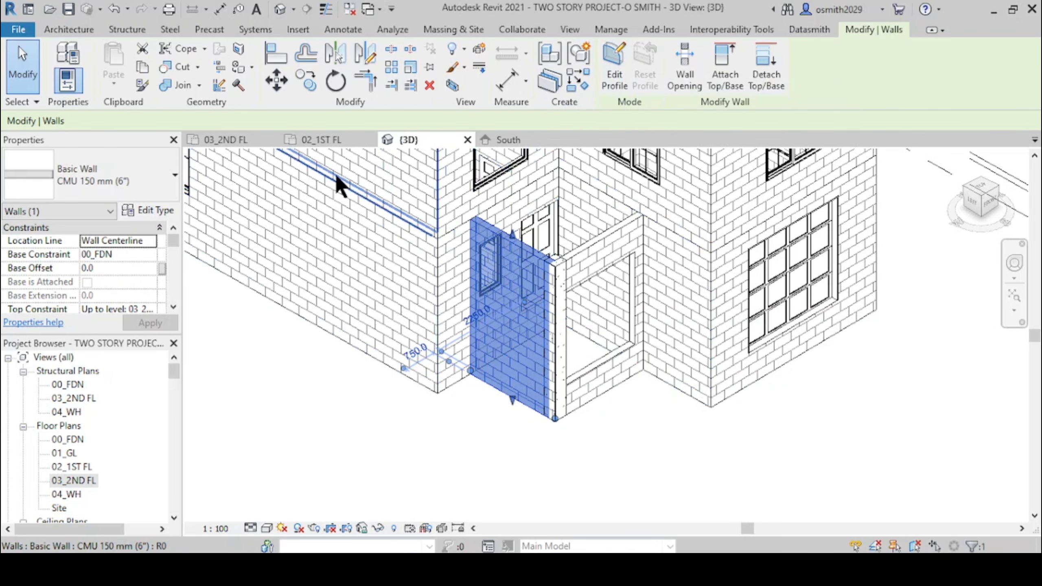
pyautogui.click(616, 68)
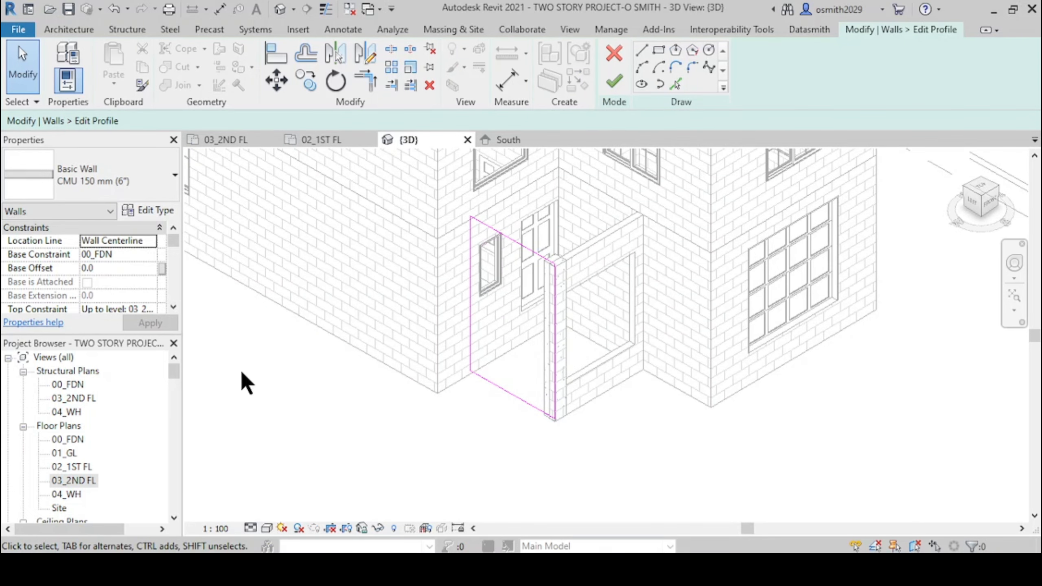
# Open the West elevation while the porch corner wall's profile is being edited
pyautogui.scroll(-3, 59, 462)
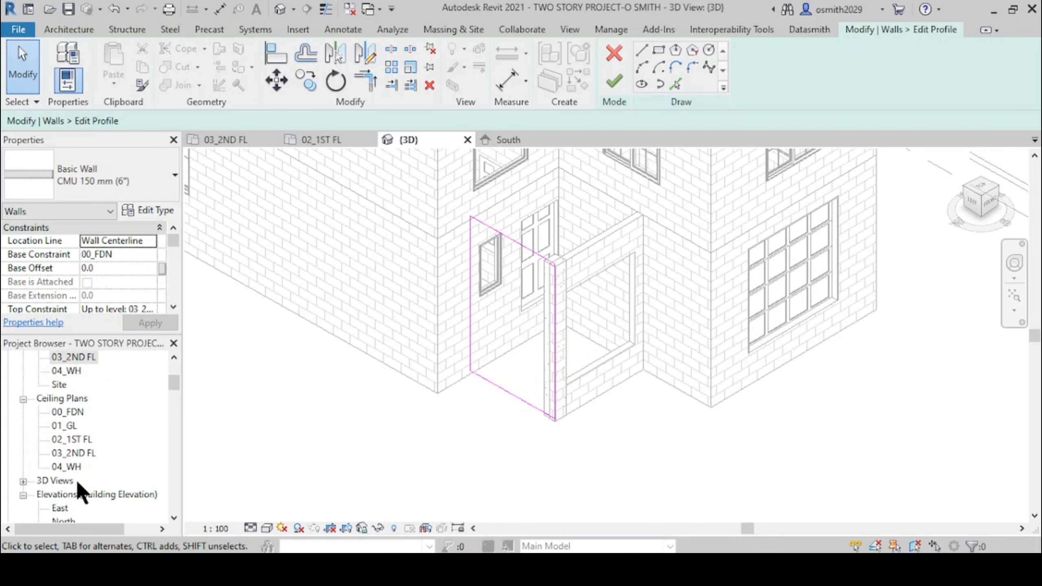
pyautogui.scroll(-2, 58, 479)
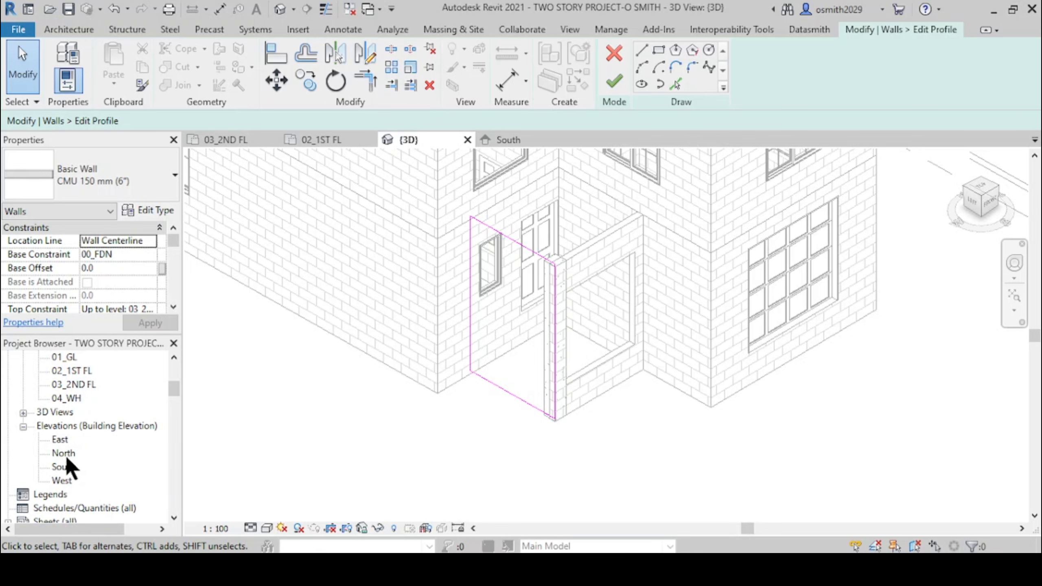
pyautogui.doubleClick(62, 480)
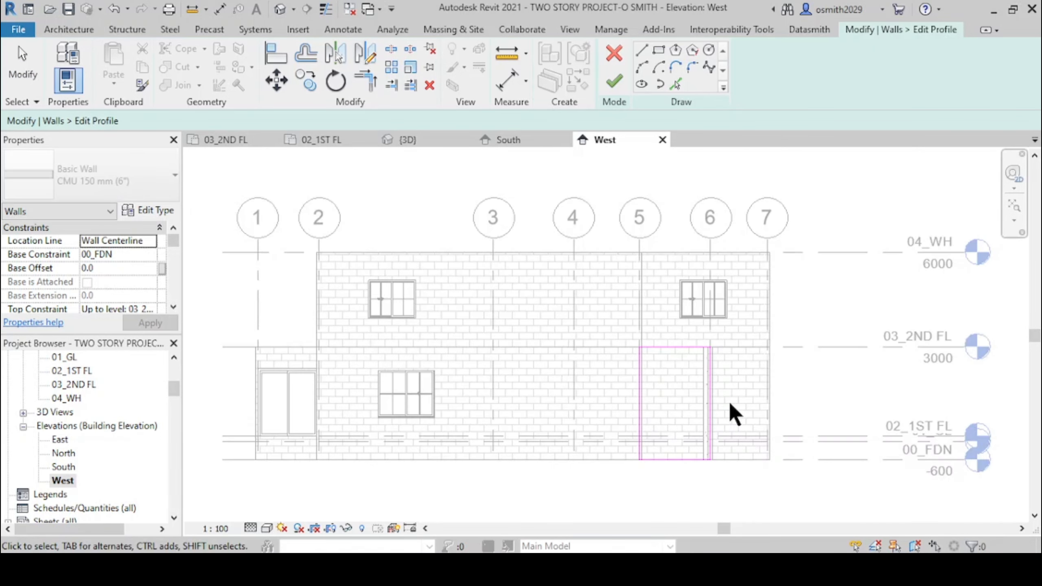
# Sketch a rectangular opening about 2025 mm wide and 2550 mm high from the wall profile's left boundary to the column edge at level 01_GL
pyautogui.scroll(6, 696, 381)
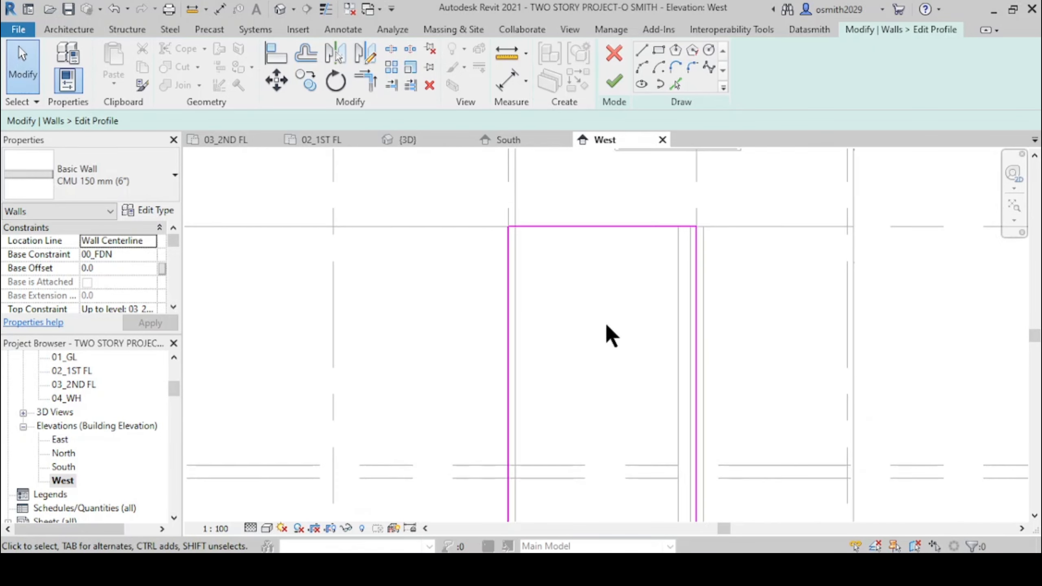
pyautogui.moveTo(552, 279); pyautogui.dragTo(559, 349, button='middle')
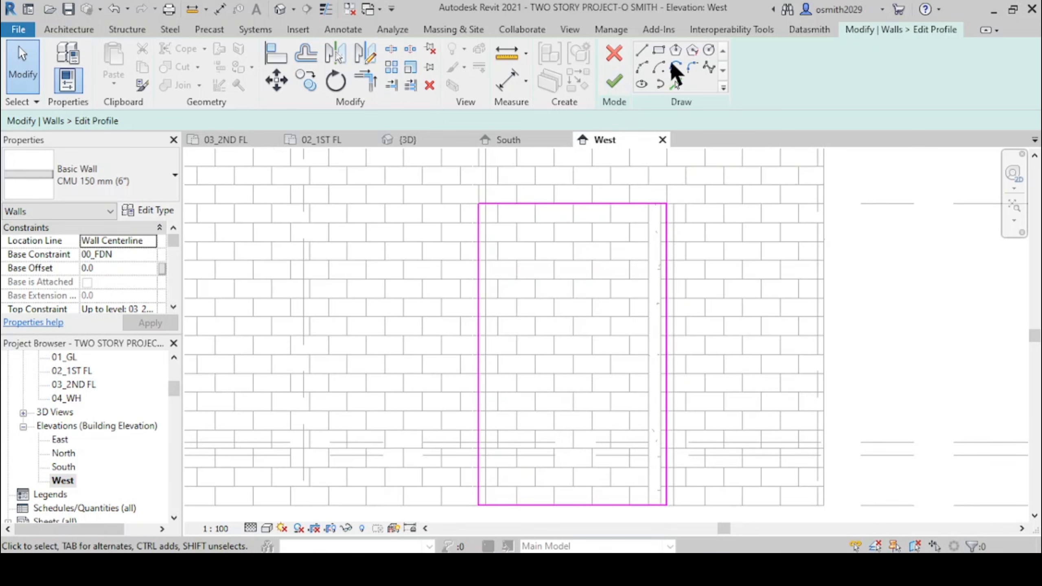
pyautogui.click(659, 51)
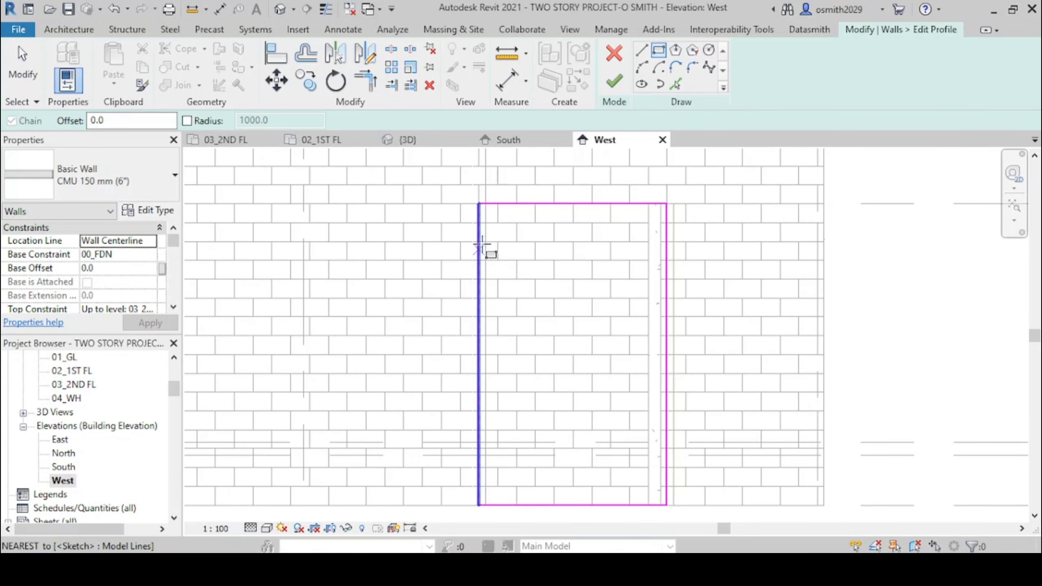
pyautogui.click(478, 242)
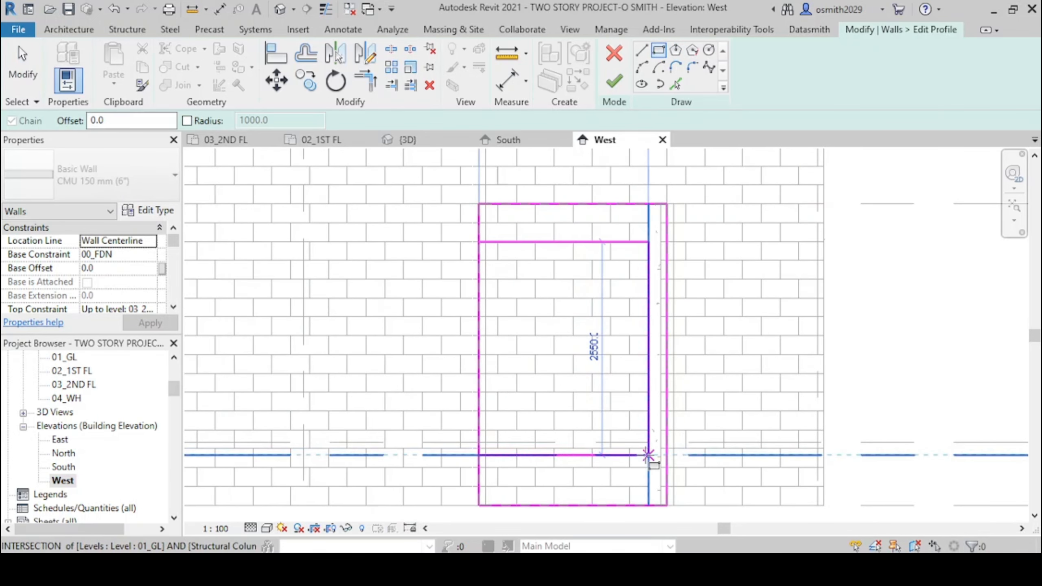
pyautogui.click(648, 455)
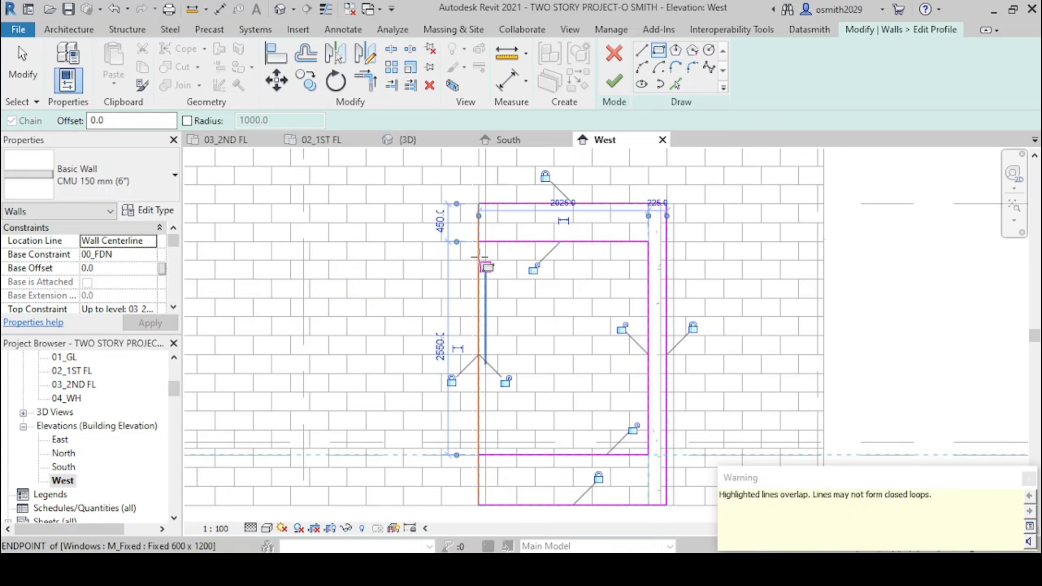
pyautogui.press('Escape')
pyautogui.press('Escape')
# Delete the opening's left edge where it overlaps the left boundary of the wall profile
pyautogui.click(479, 273)
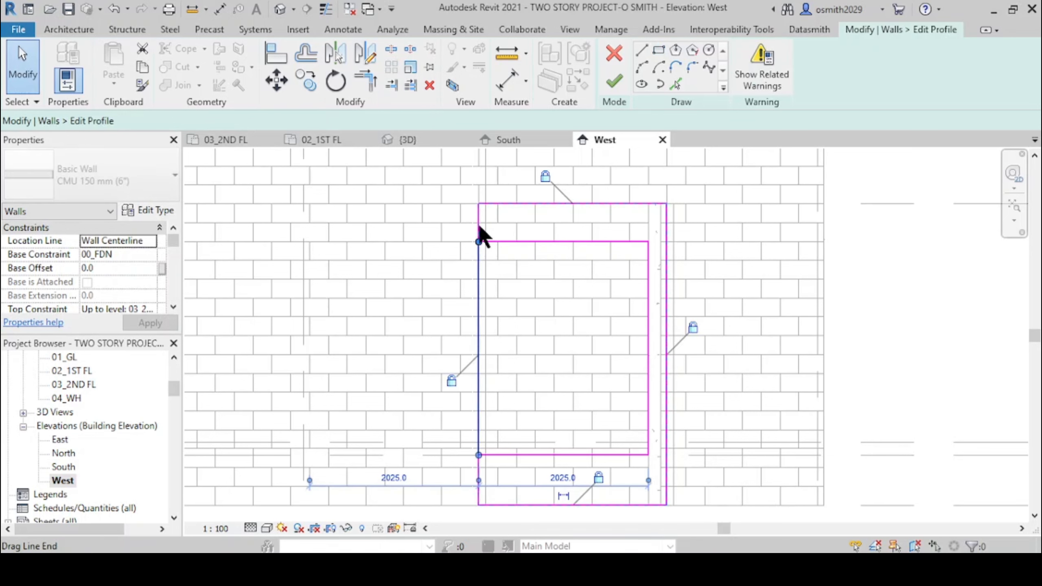
pyautogui.scroll(3, 477, 220)
pyautogui.click(486, 228)
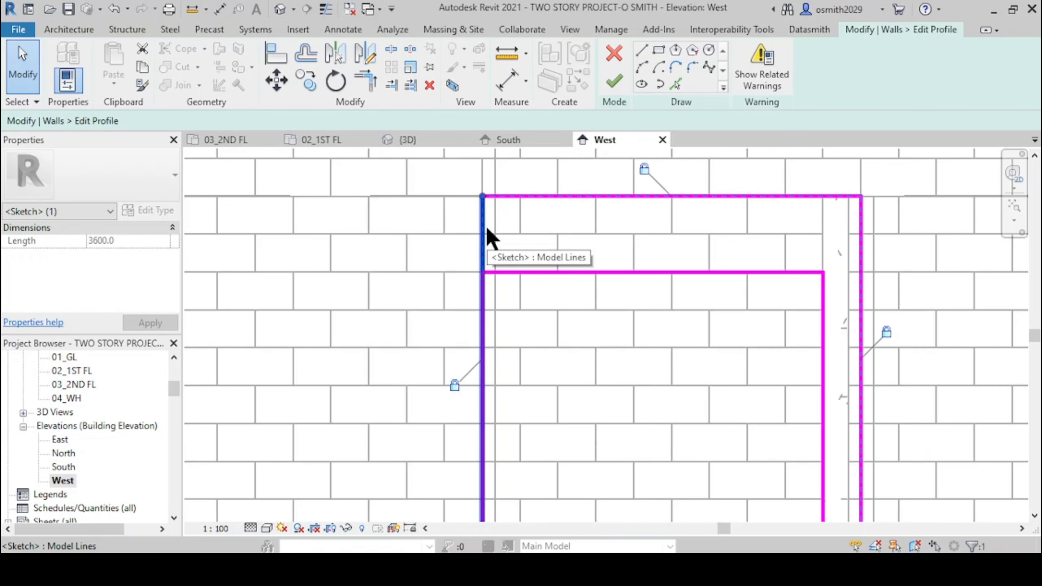
pyautogui.click(556, 336)
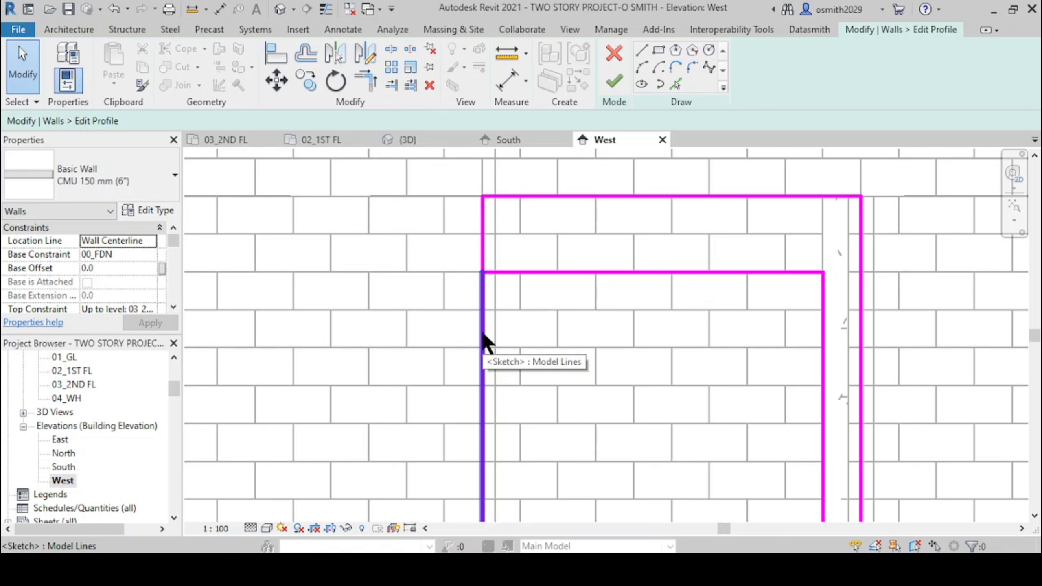
pyautogui.click(484, 335)
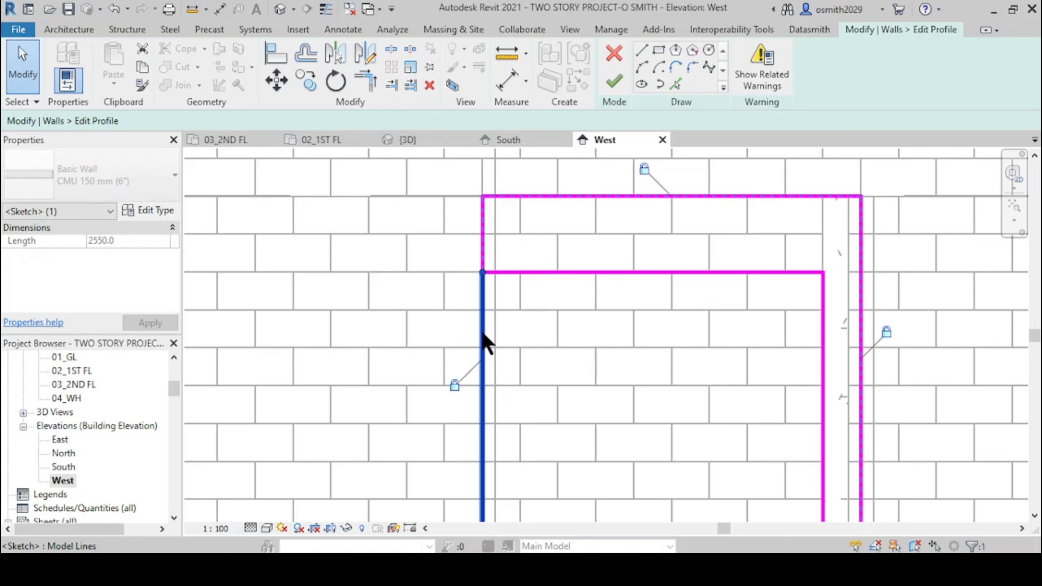
pyautogui.click(538, 339)
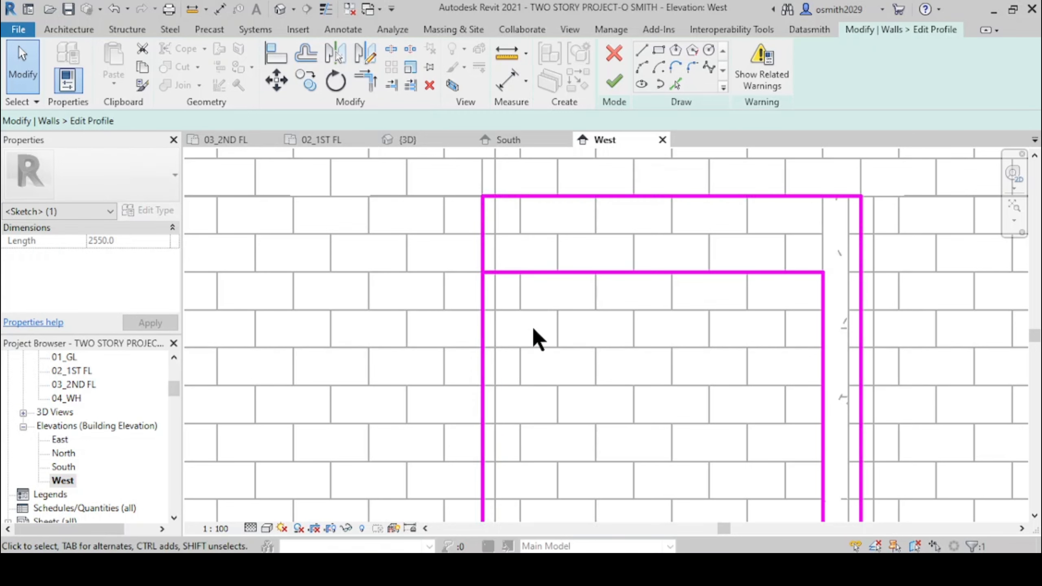
# Try to finish the profile edit, examine where the opening meets the left boundary, and return to the sketch
pyautogui.click(618, 88)
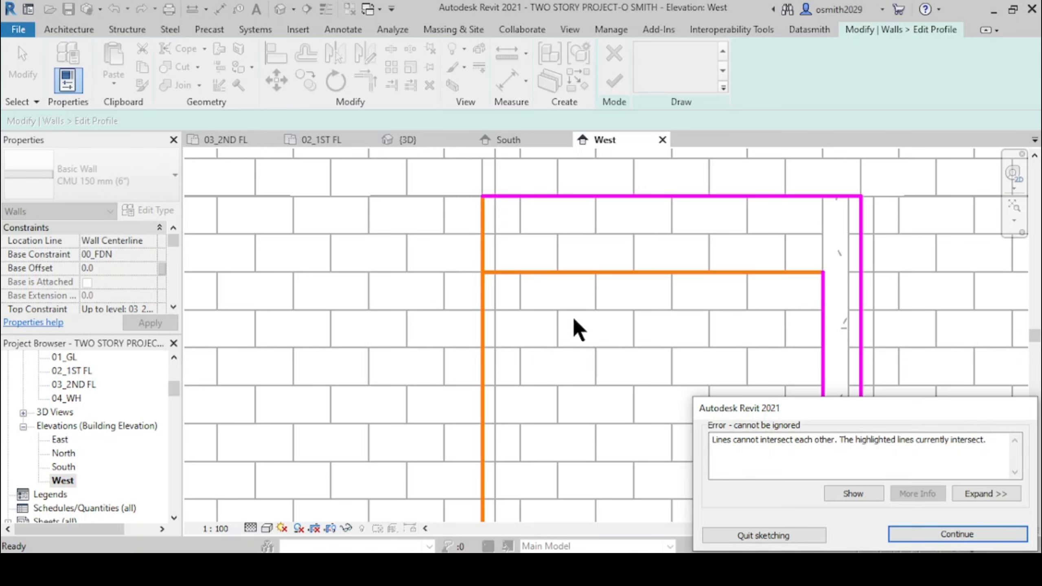
pyautogui.scroll(-3, 574, 320)
pyautogui.moveTo(566, 353)
pyautogui.mouseDown(button='middle')
pyautogui.moveTo(561, 236)
pyautogui.moveTo(542, 230)
pyautogui.moveTo(518, 272)
pyautogui.mouseUp(button='middle')
pyautogui.scroll(1, 503, 245)
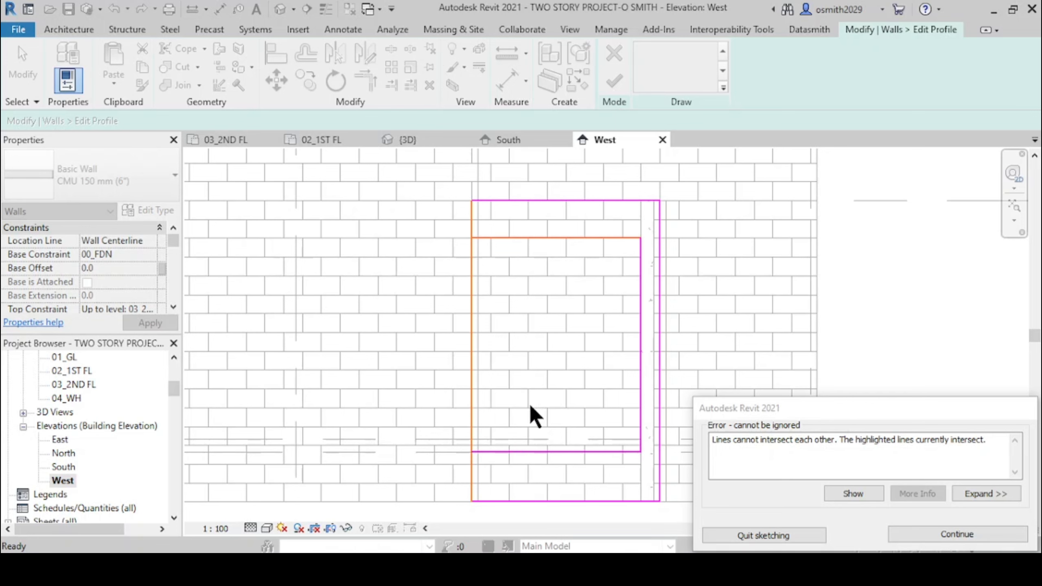
pyautogui.scroll(2, 638, 454)
pyautogui.scroll(2, 616, 452)
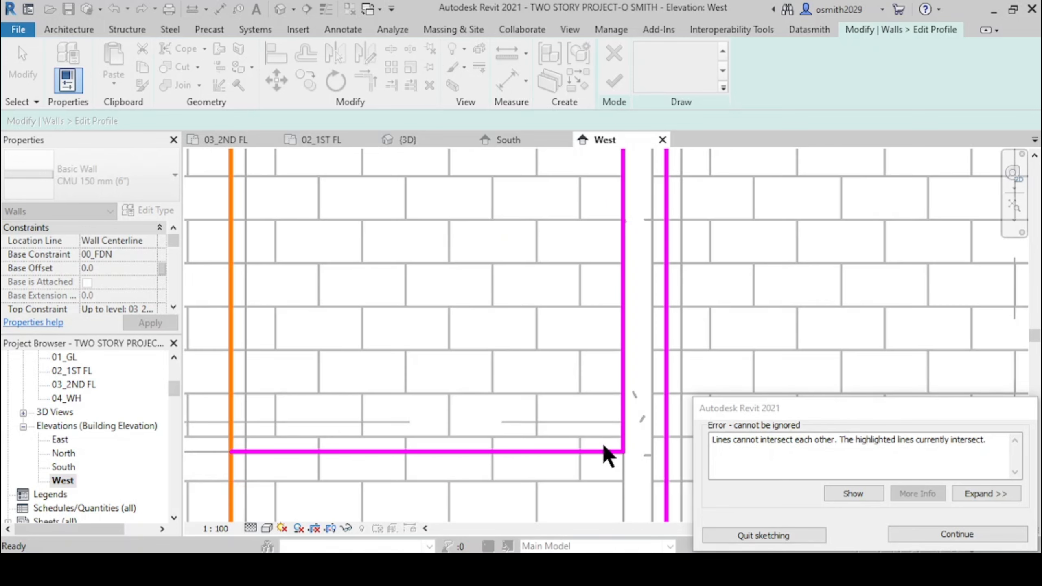
pyautogui.scroll(-1, 473, 368)
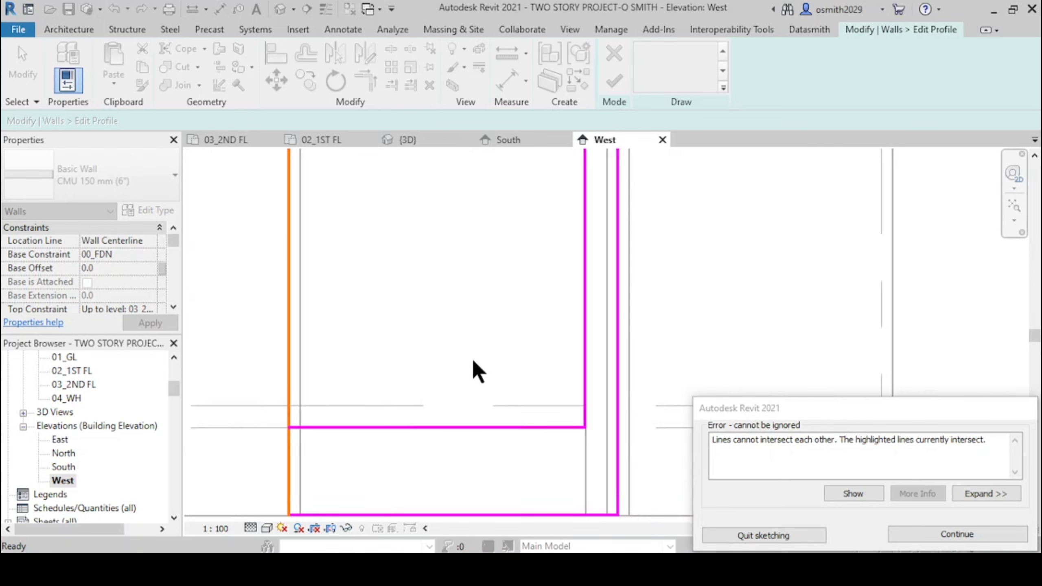
pyautogui.scroll(-1, 542, 435)
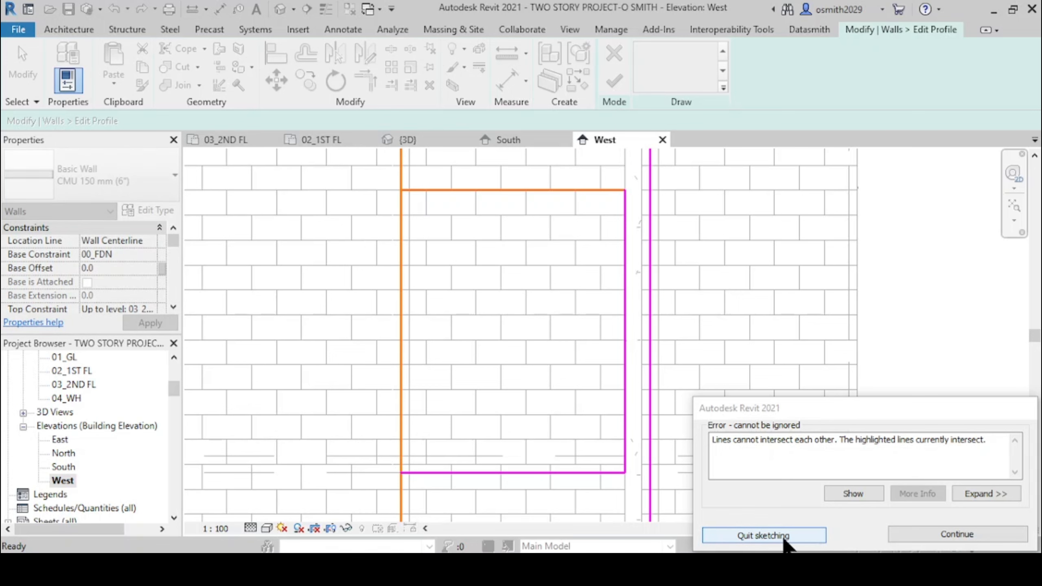
pyautogui.click(955, 535)
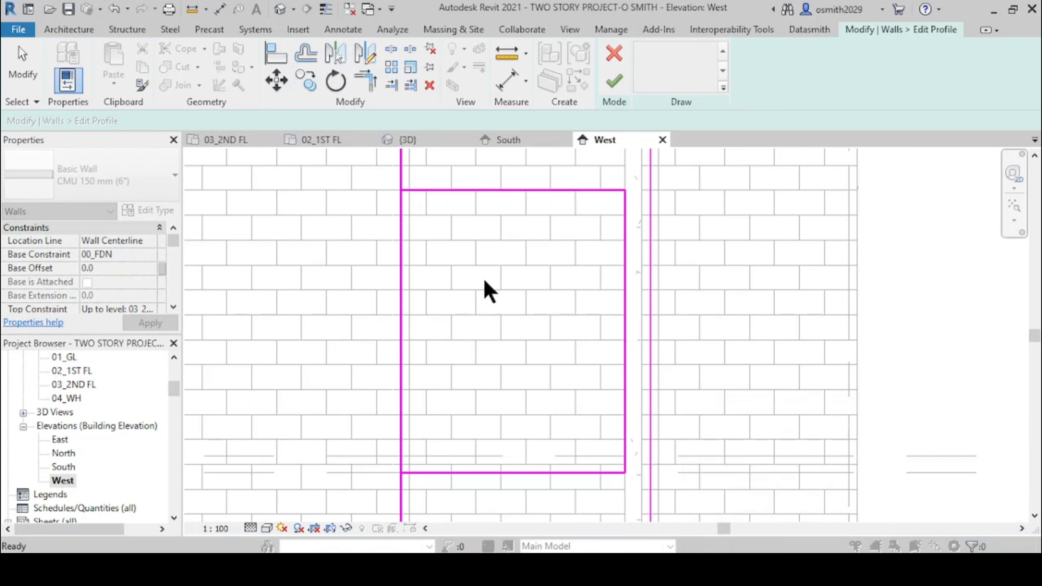
# Shorten the opening's top and bottom edges to 1800 mm so their left ends sit 225 mm inside the left boundary
pyautogui.click(424, 190)
pyautogui.scroll(1, 401, 193)
pyautogui.moveTo(401, 190); pyautogui.dragTo(435, 190)
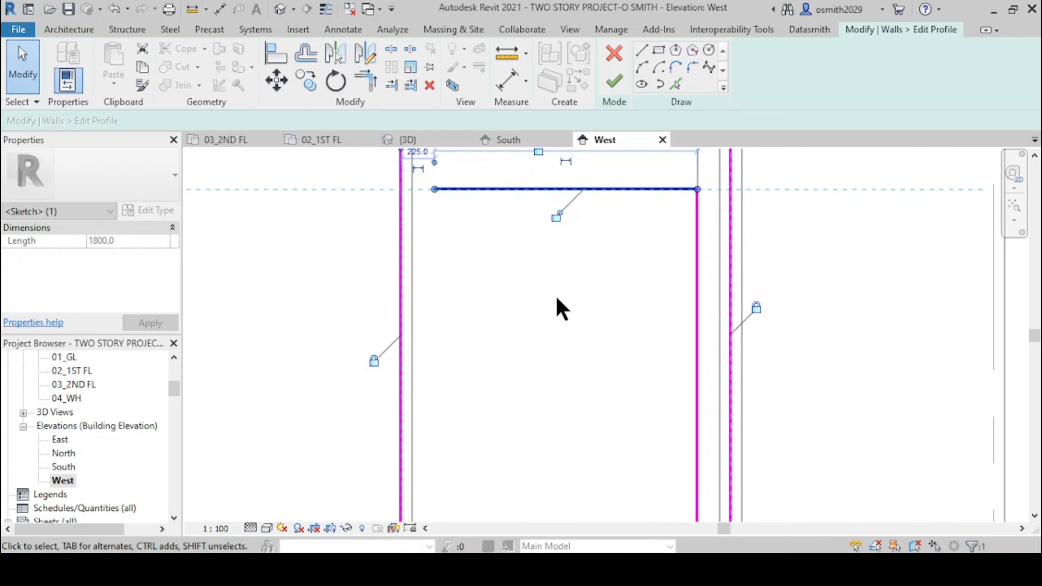
pyautogui.scroll(-2, 533, 340)
pyautogui.moveTo(535, 424)
pyautogui.mouseDown(button='middle')
pyautogui.moveTo(520, 420)
pyautogui.moveTo(521, 403)
pyautogui.mouseUp(button='middle')
pyautogui.click(491, 437)
pyautogui.moveTo(456, 439)
pyautogui.mouseDown()
pyautogui.moveTo(490, 439)
pyautogui.moveTo(476, 439)
pyautogui.mouseUp()
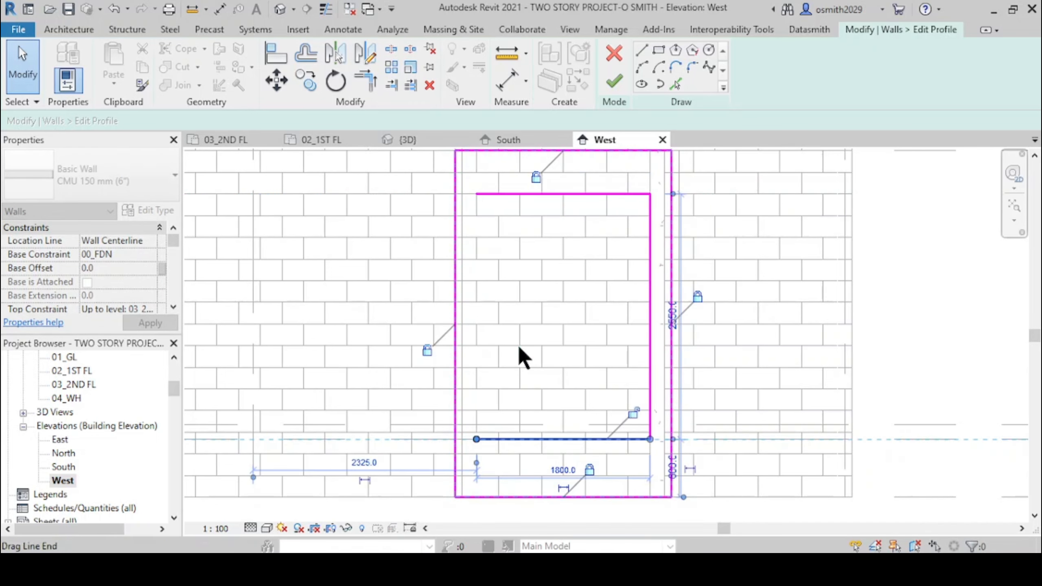
# Close the opening's outline with a vertical line joining the left ends of its top and bottom edges
pyautogui.click(613, 81)
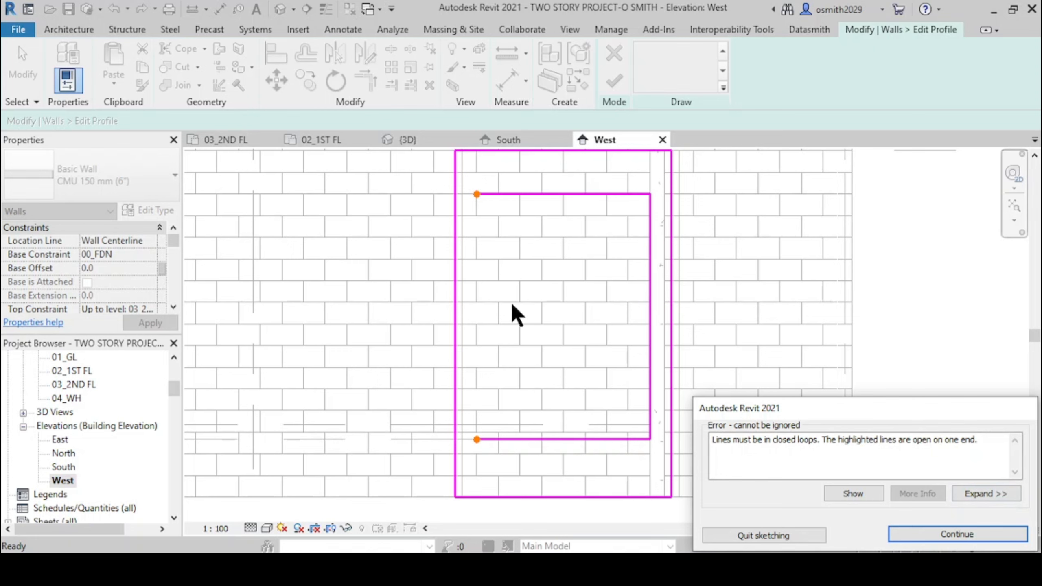
pyautogui.click(941, 536)
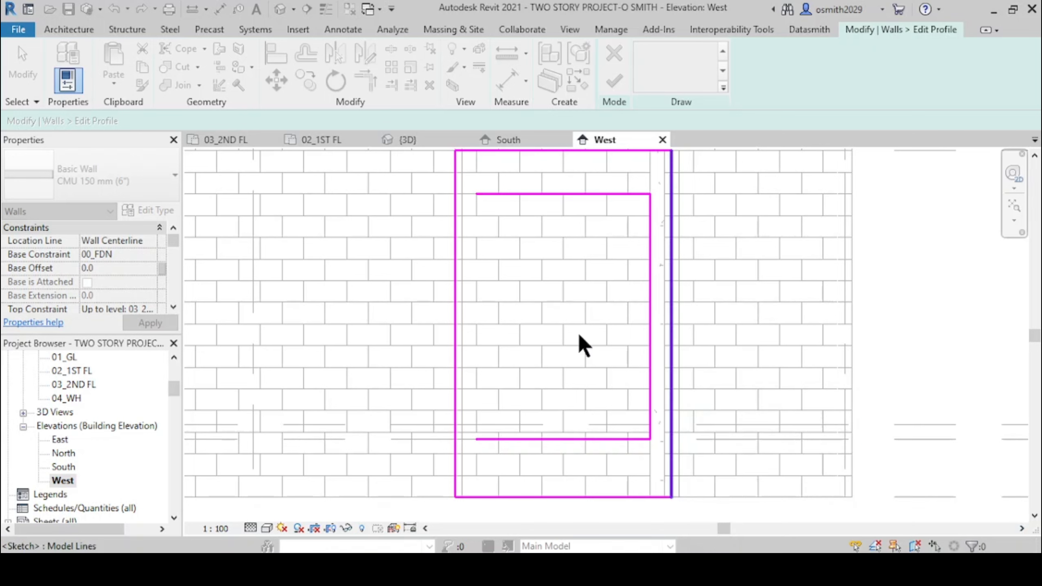
pyautogui.click(648, 61)
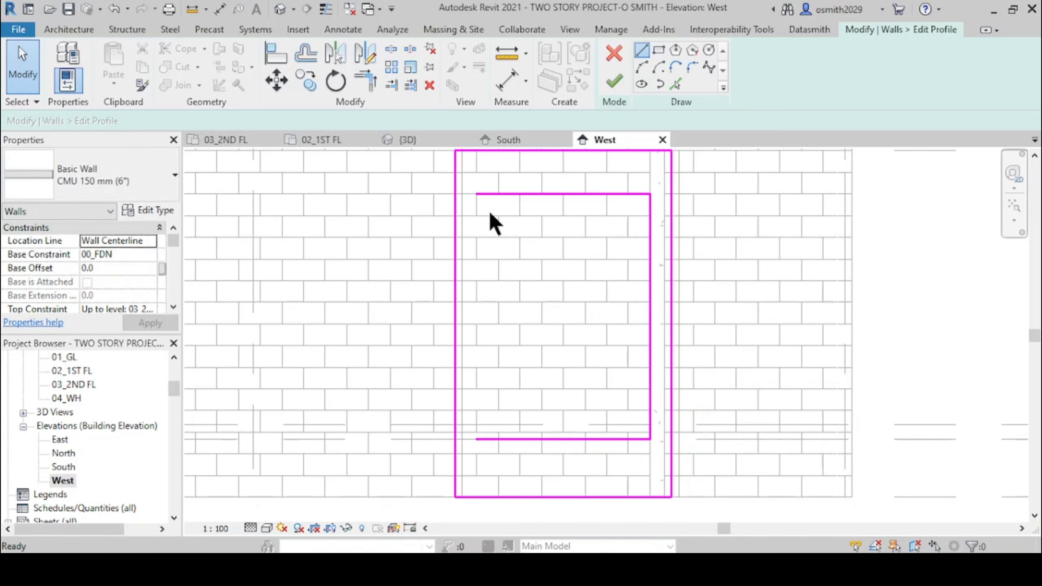
pyautogui.click(476, 194)
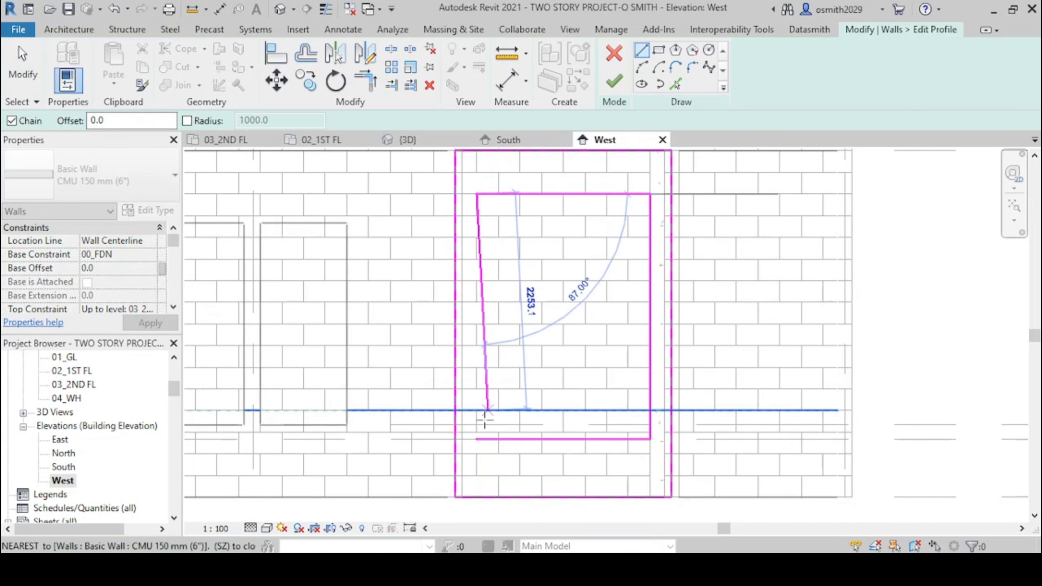
pyautogui.click(476, 439)
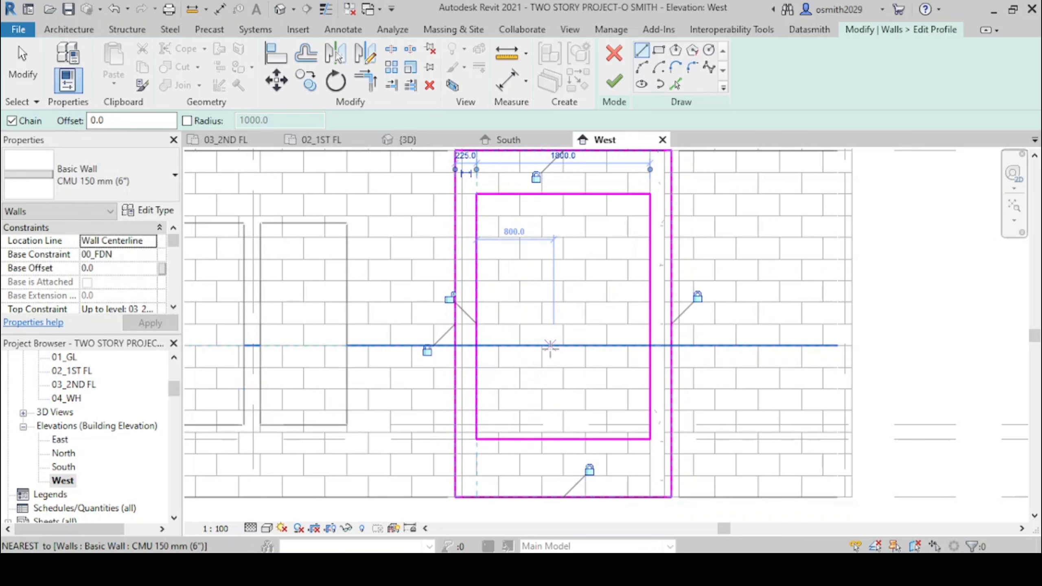
pyautogui.press('Escape')
pyautogui.press('Escape')
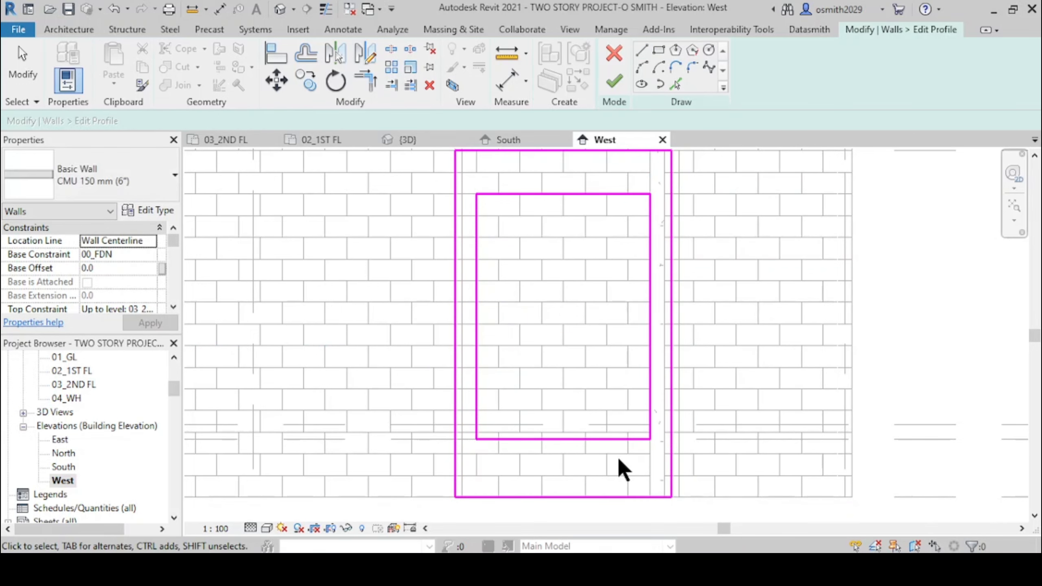
# Set the opening's bottom edge 50 mm below level 02_1ST FL
pyautogui.moveTo(618, 465); pyautogui.dragTo(441, 414, button='middle')
pyautogui.scroll(-3, 577, 437)
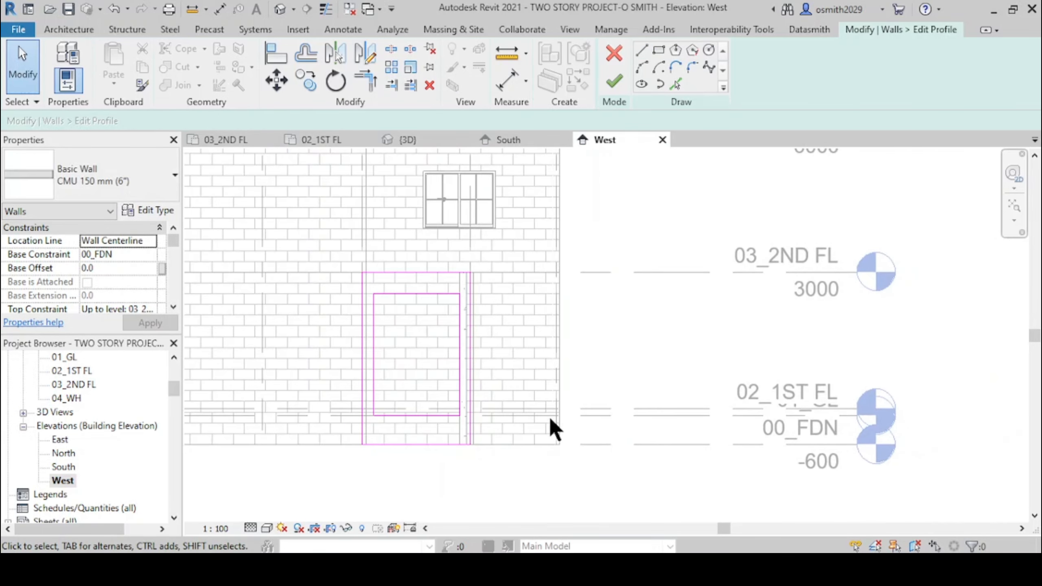
pyautogui.scroll(5, 400, 431)
pyautogui.click(400, 420)
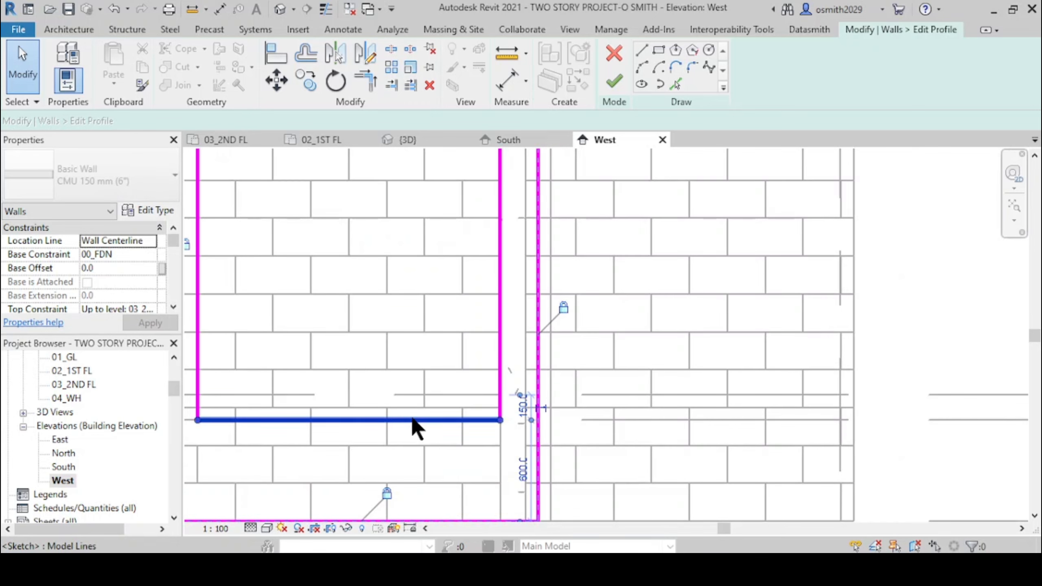
pyautogui.scroll(5, 596, 407)
pyautogui.click(621, 382)
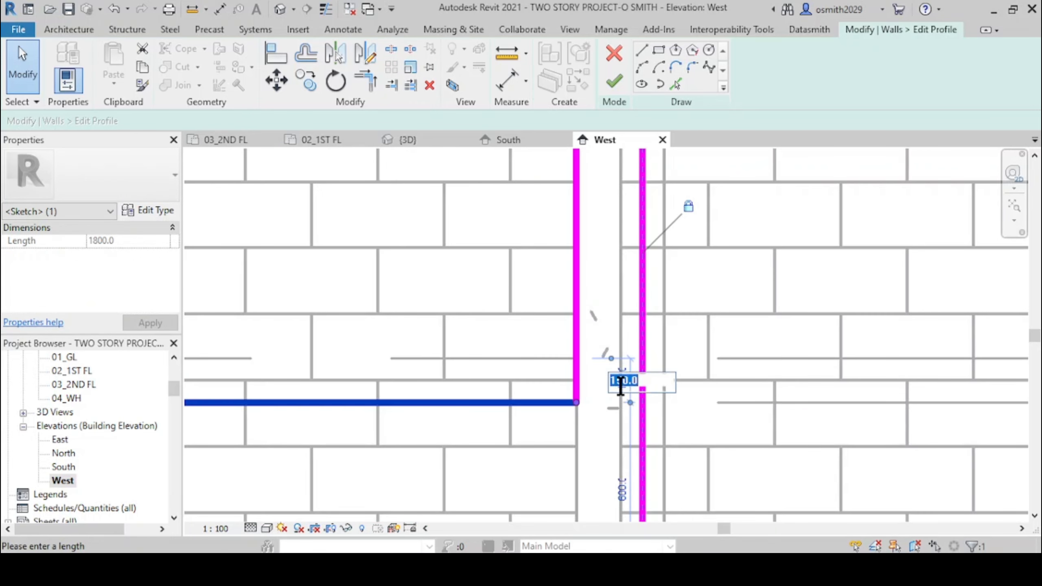
pyautogui.write('50')
pyautogui.press('Return')
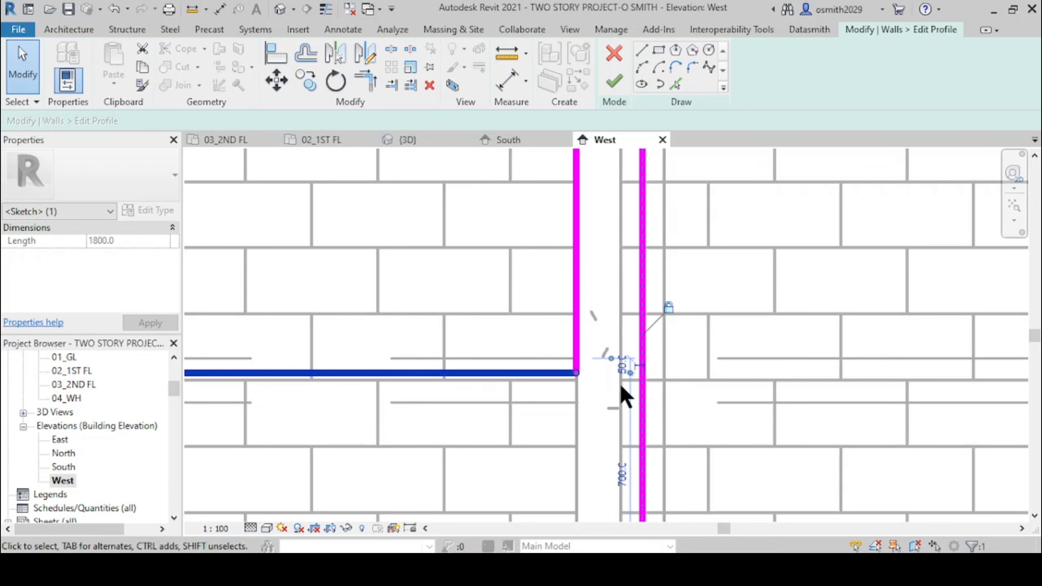
# Set the opening's left edge 250 mm inside the wall profile's left boundary
pyautogui.scroll(-3, 714, 302)
pyautogui.scroll(-3, 700, 341)
pyautogui.scroll(5, 526, 349)
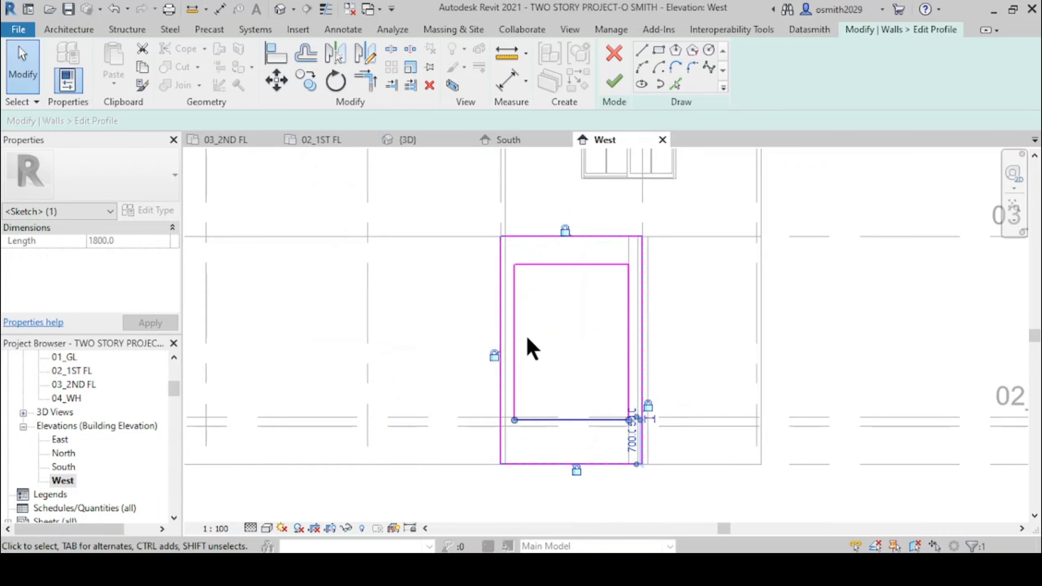
pyautogui.click(498, 330)
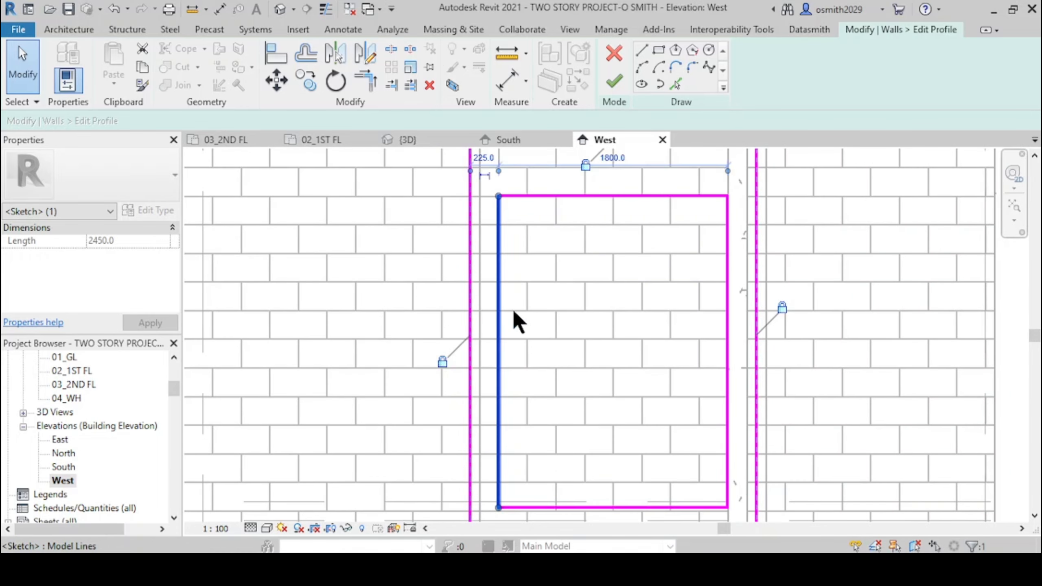
pyautogui.scroll(-4, 525, 349)
pyautogui.scroll(4, 513, 312)
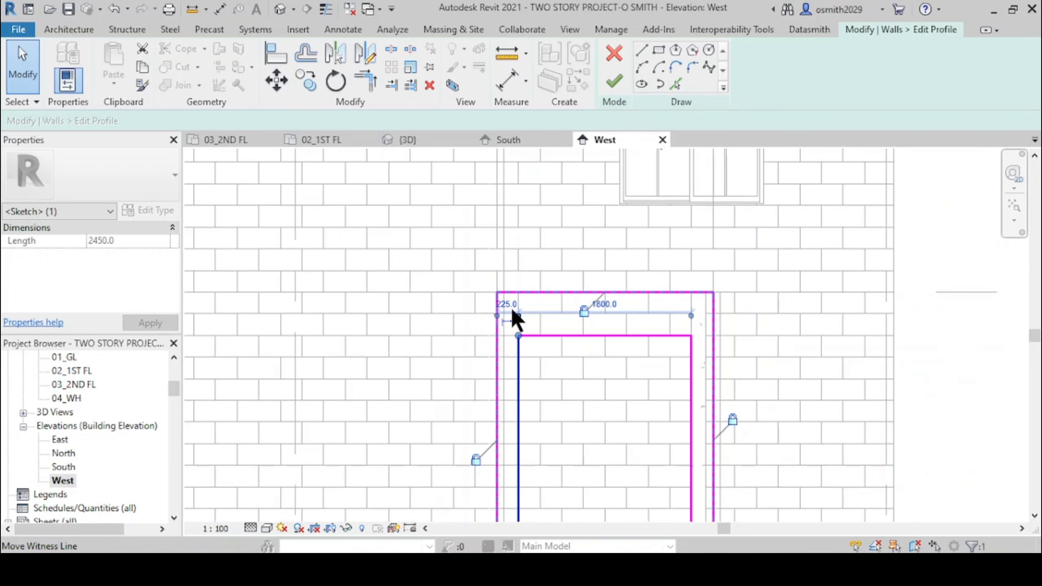
pyautogui.scroll(3, 509, 307)
pyautogui.click(506, 306)
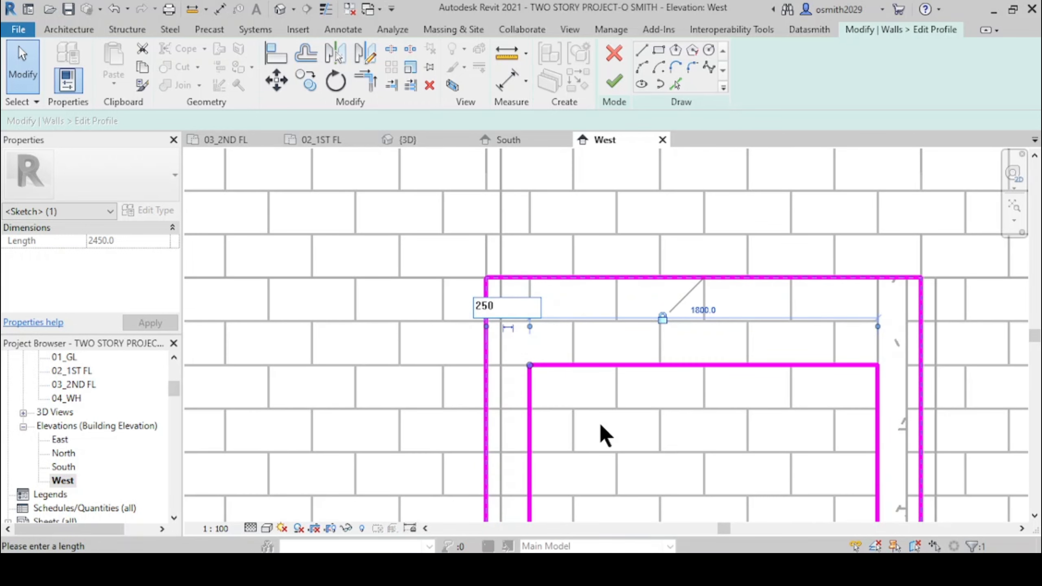
pyautogui.write('250')
pyautogui.press('Return')
pyautogui.scroll(-3, 697, 403)
pyautogui.moveTo(698, 403); pyautogui.dragTo(597, 302, button='middle')
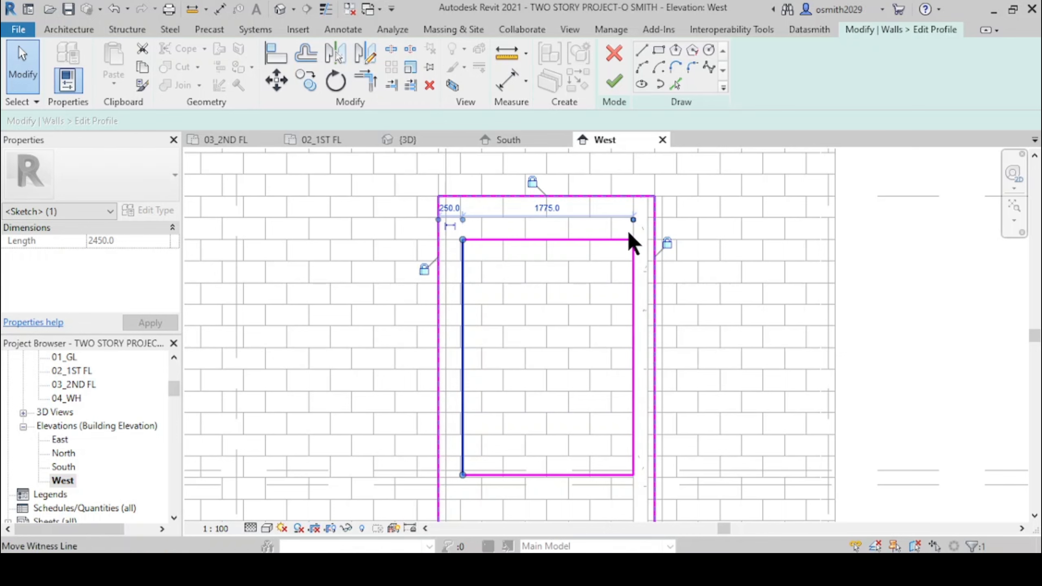
# Lower the opening's top edge to 2100 mm above its bottom edge and finish the wall's profile edit
pyautogui.scroll(-2, 612, 320)
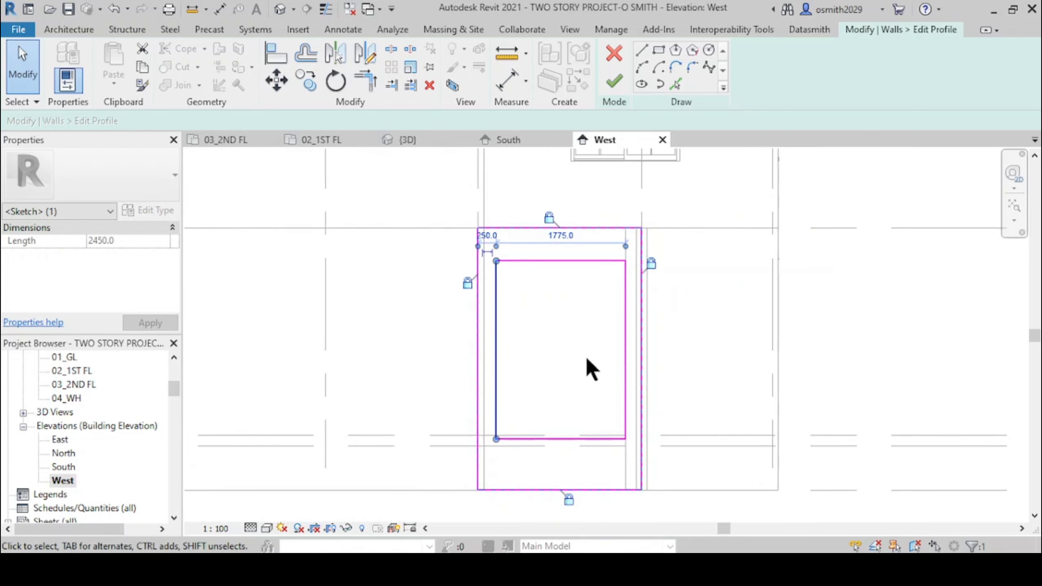
pyautogui.moveTo(591, 368); pyautogui.dragTo(596, 384, button='middle')
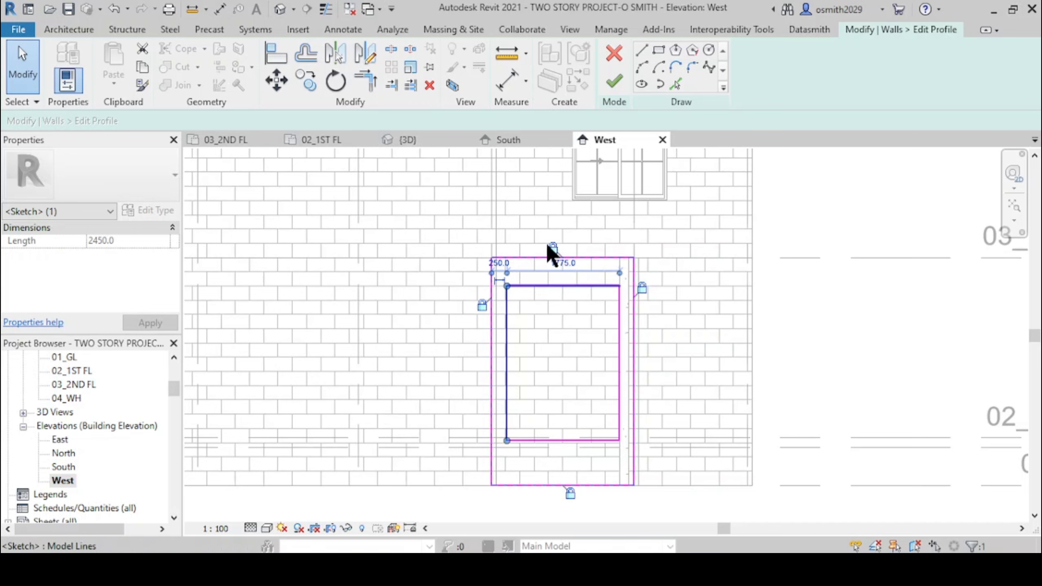
pyautogui.click(551, 286)
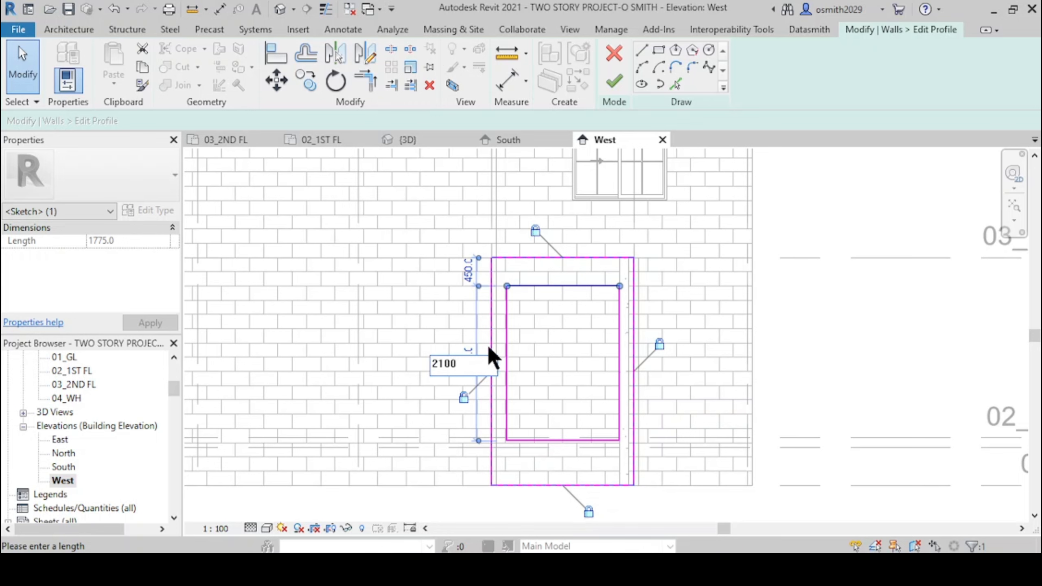
pyautogui.click(546, 354)
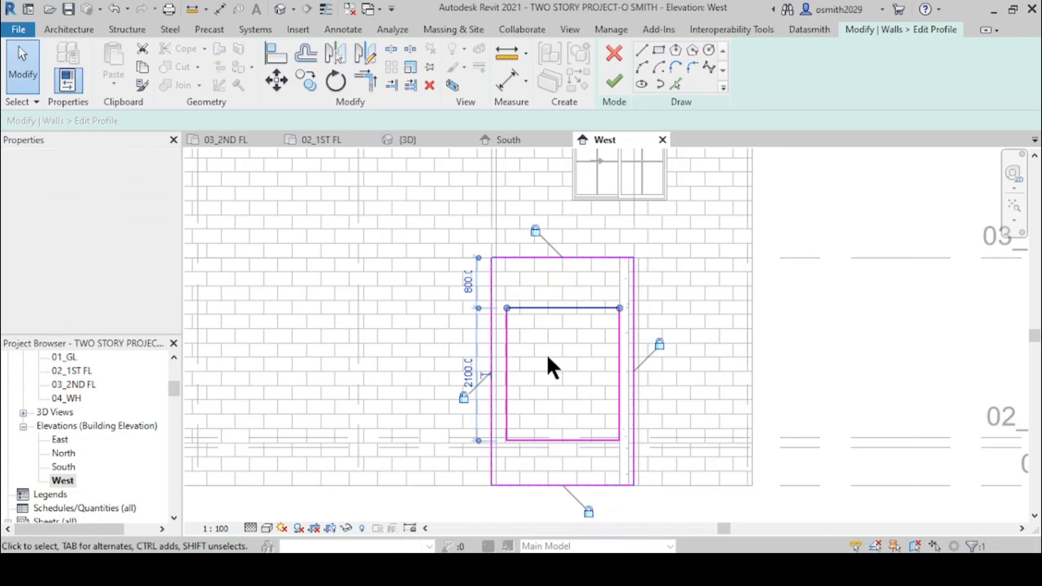
pyautogui.click(610, 92)
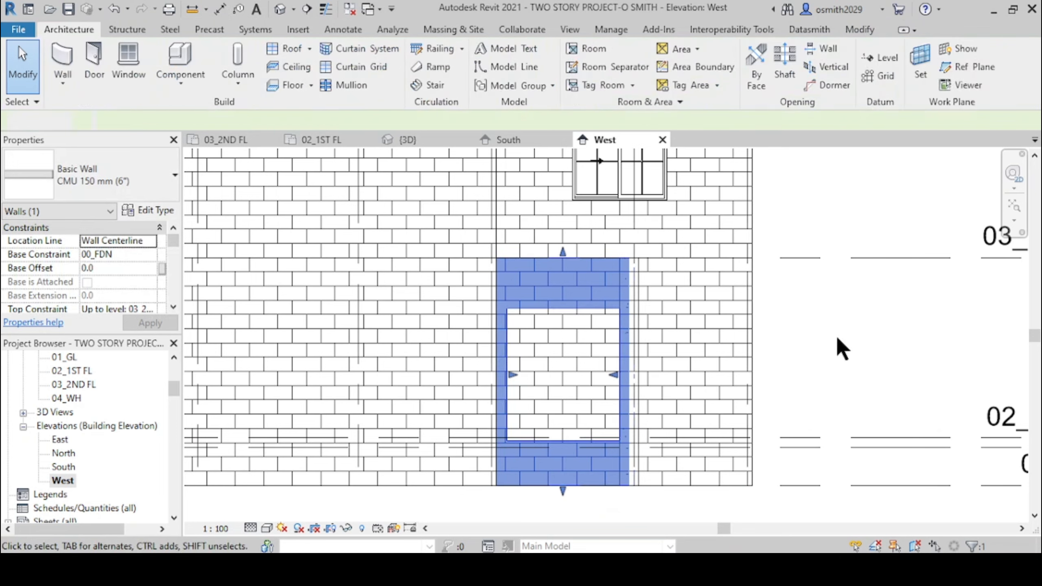
pyautogui.click(842, 349)
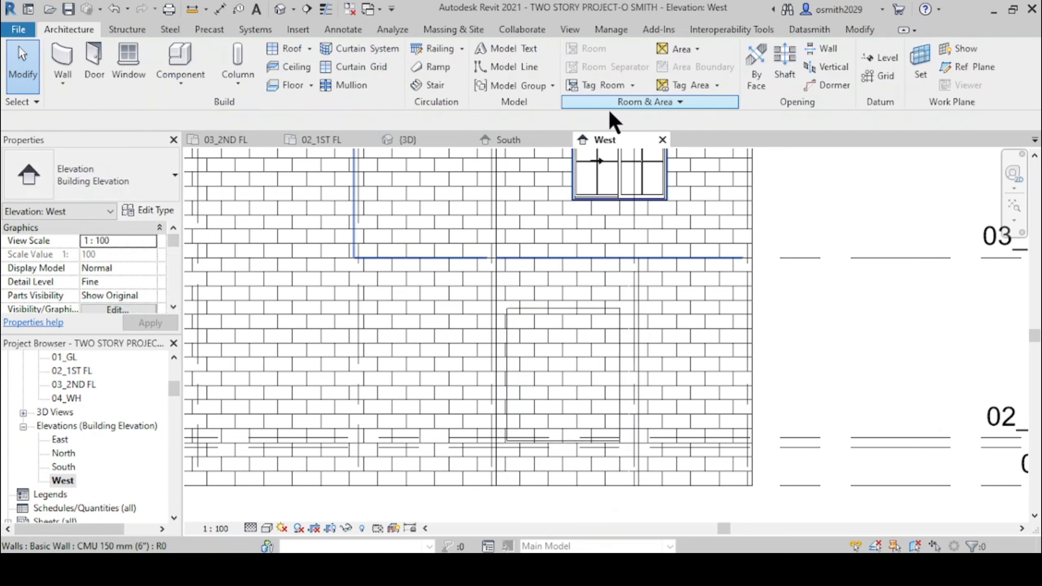
# Check the porch openings in 3D and reopen the west porch wall's profile for editing in the West elevation
pyautogui.click(408, 141)
pyautogui.scroll(4, 548, 292)
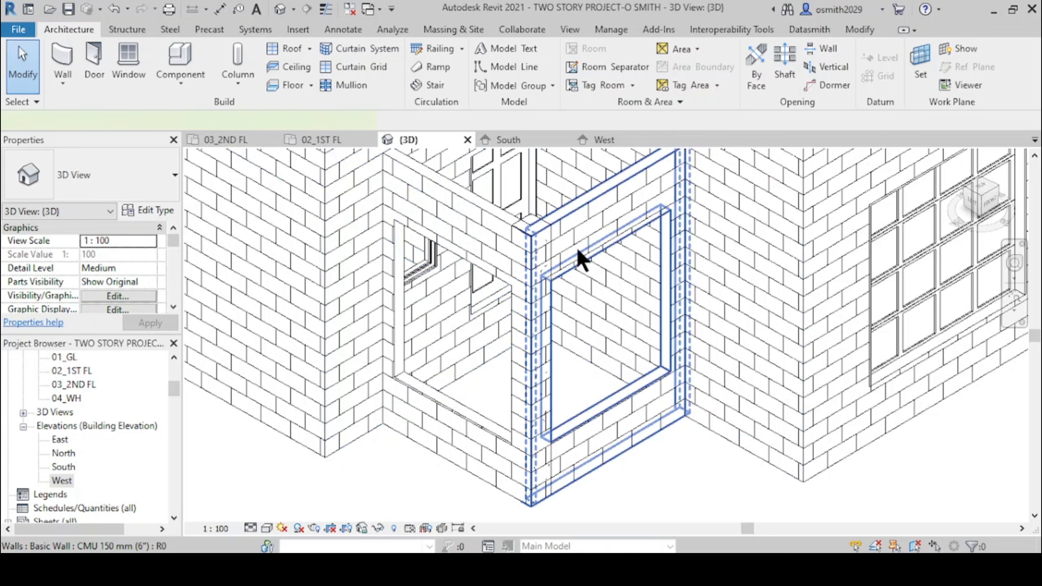
pyautogui.click(582, 259)
pyautogui.click(457, 244)
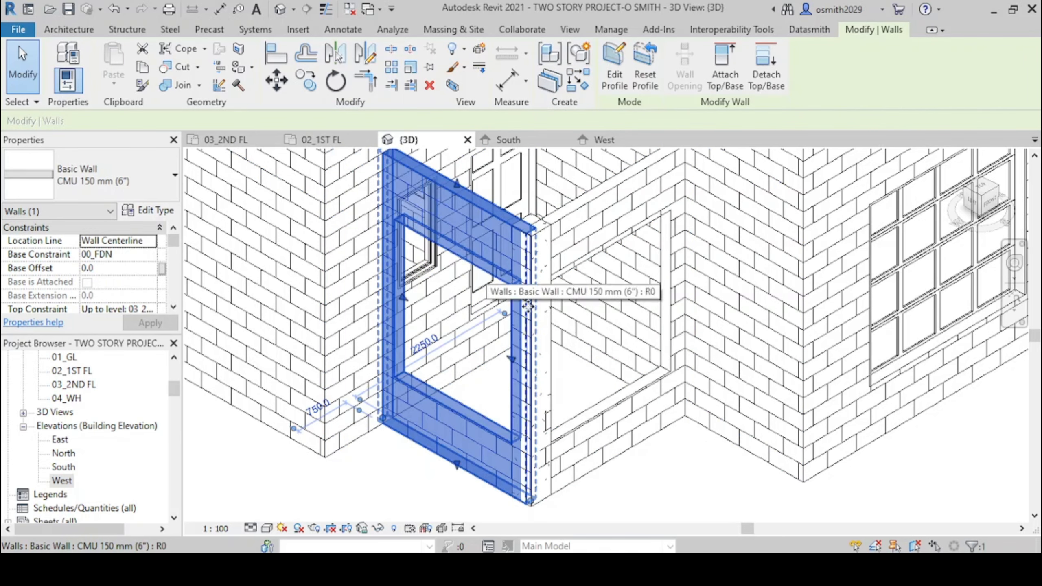
pyautogui.scroll(-5, 681, 430)
pyautogui.moveTo(681, 431); pyautogui.dragTo(609, 432, button='middle')
pyautogui.scroll(5, 507, 365)
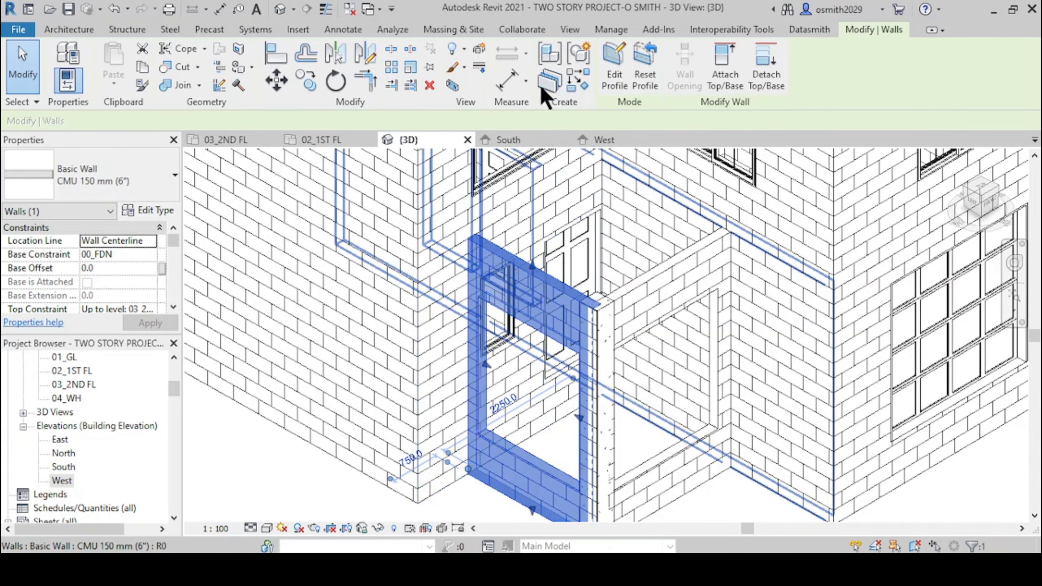
pyautogui.click(610, 77)
pyautogui.click(606, 140)
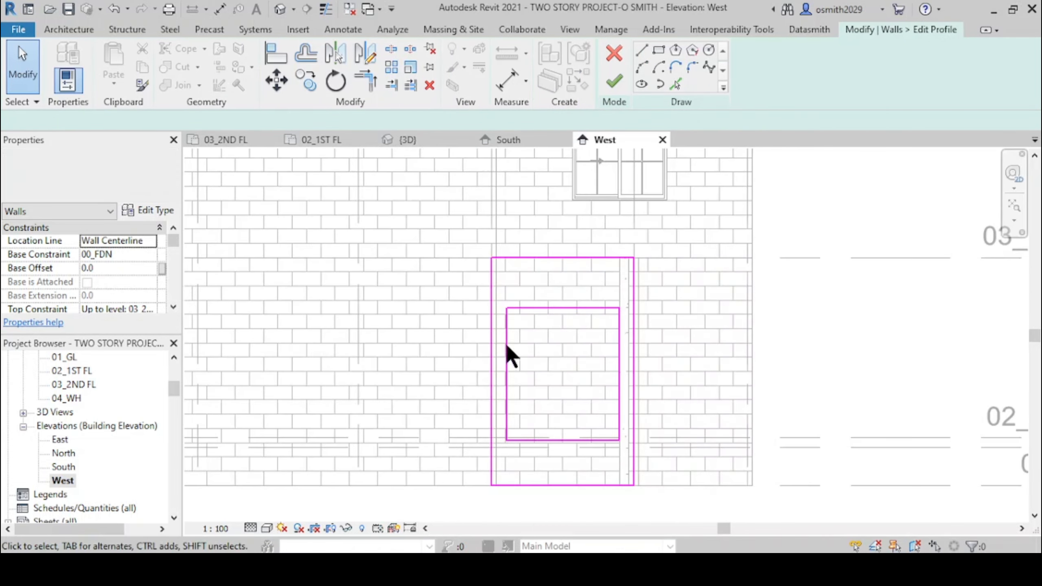
# Draw a start-end-radius arc of about 1300 mm radius bulging upward between the opening's two top corners
pyautogui.scroll(3, 507, 354)
pyautogui.moveTo(509, 356); pyautogui.dragTo(481, 275, button='middle')
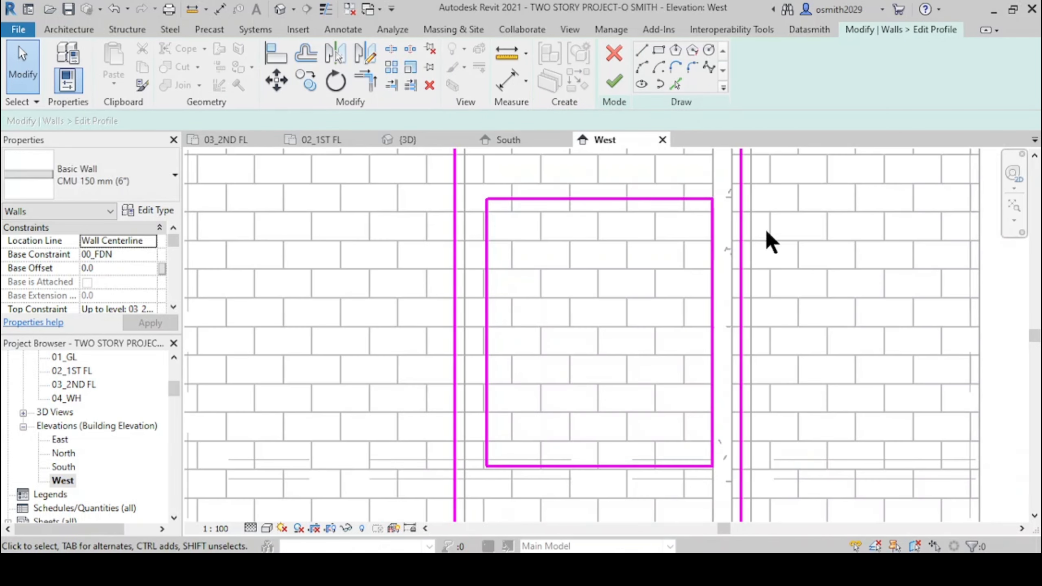
pyautogui.scroll(-2, 488, 267)
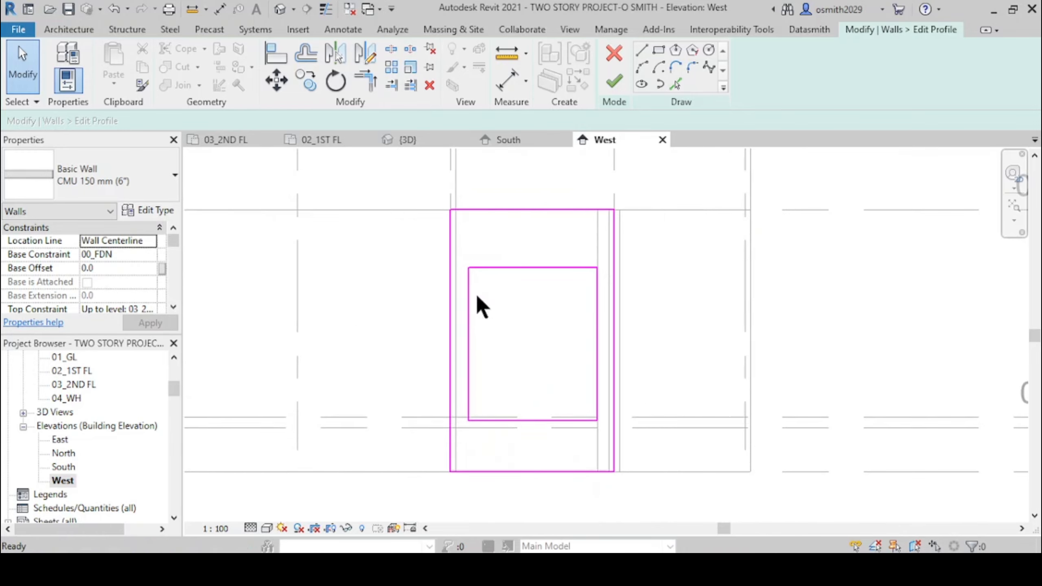
pyautogui.scroll(2, 476, 291)
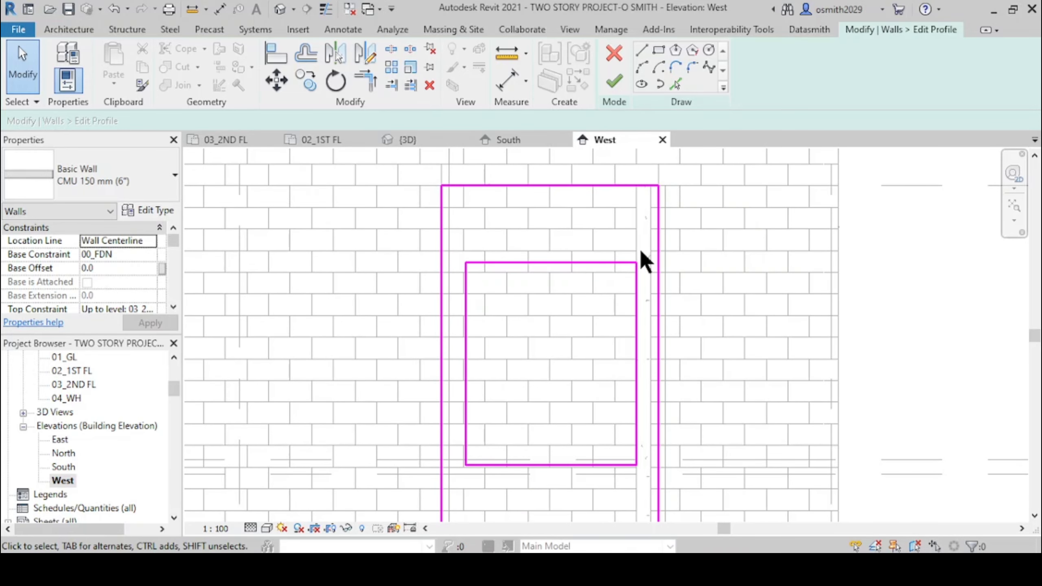
pyautogui.click(642, 66)
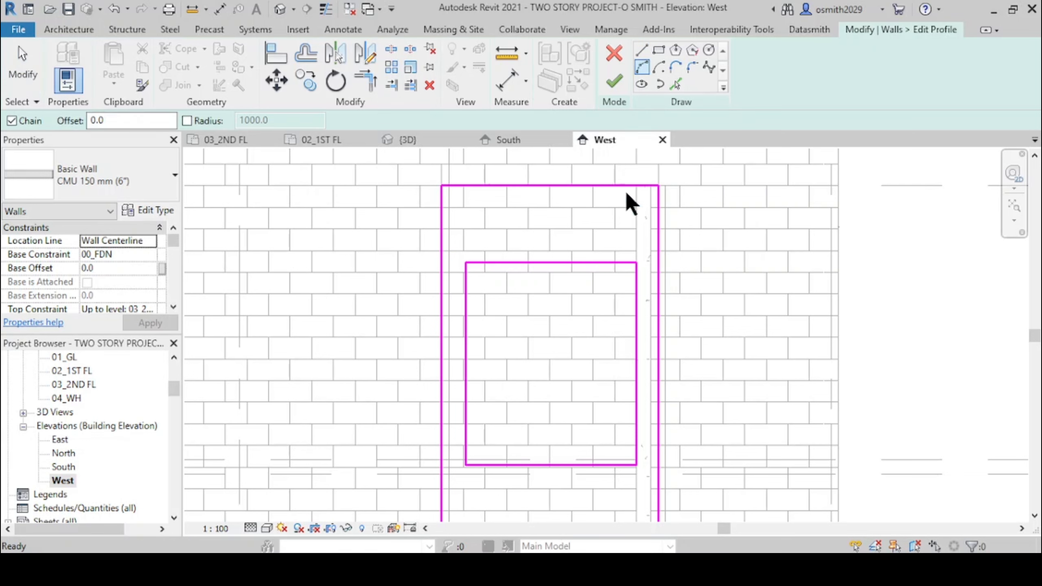
pyautogui.click(465, 263)
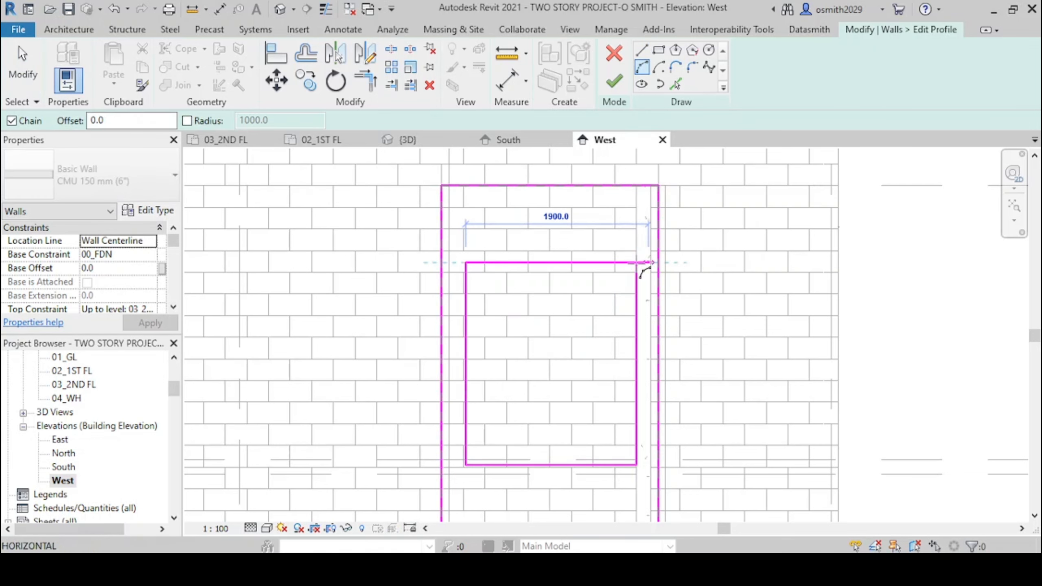
pyautogui.click(637, 263)
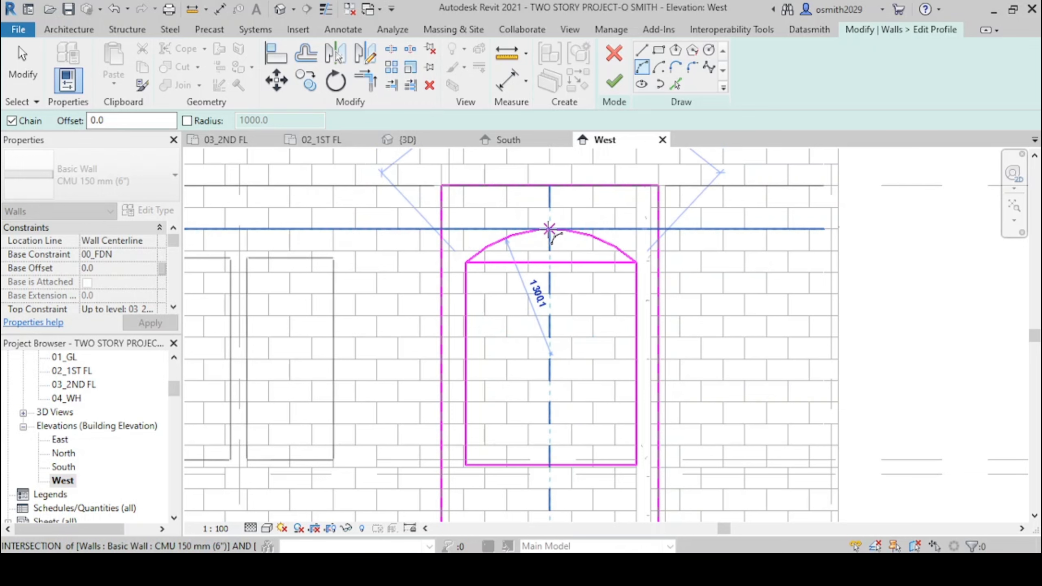
pyautogui.click(549, 229)
pyautogui.press('Escape')
pyautogui.press('Escape')
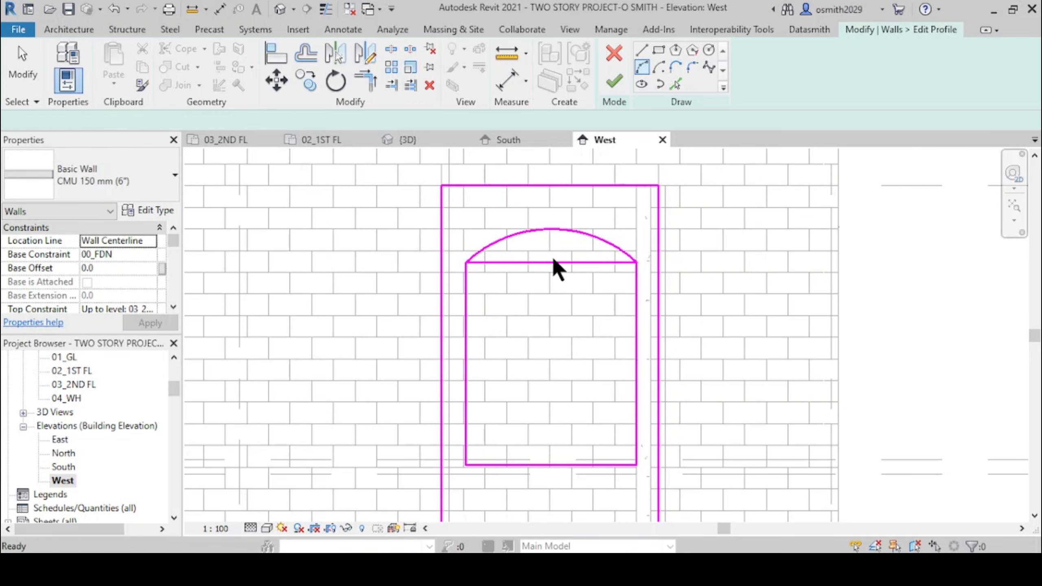
# Delete the straight top edge beneath the arc and finish the west porch wall's profile edit
pyautogui.click(554, 264)
pyautogui.press('Delete')
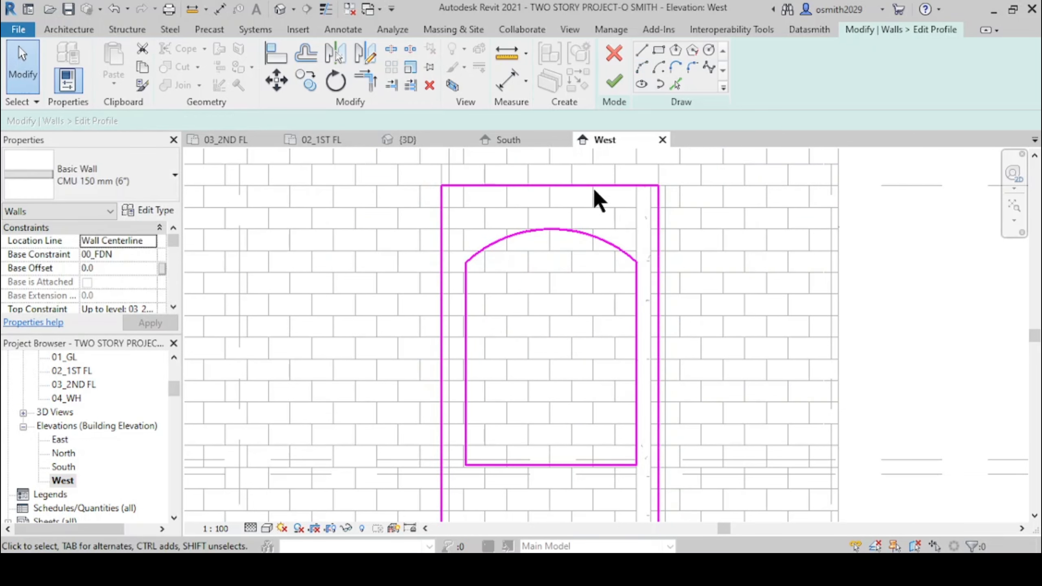
pyautogui.click(615, 81)
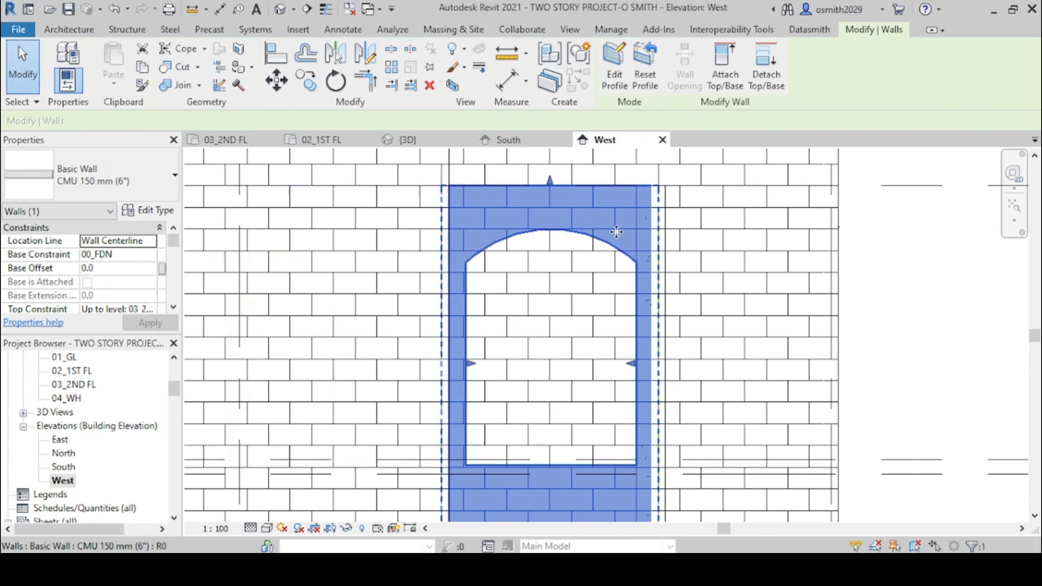
pyautogui.scroll(-2, 662, 289)
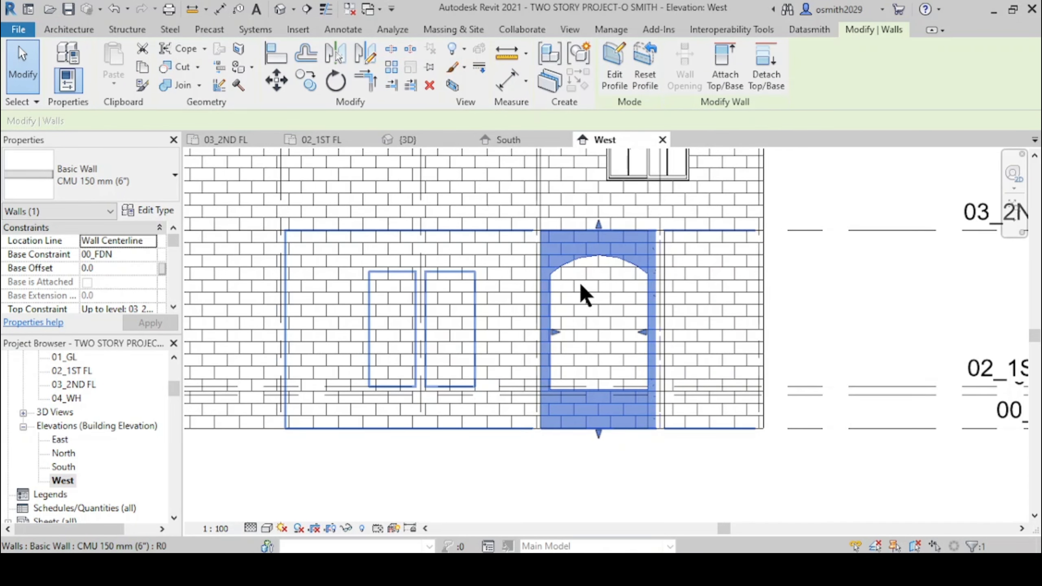
pyautogui.scroll(-2, 585, 294)
pyautogui.scroll(4, 493, 173)
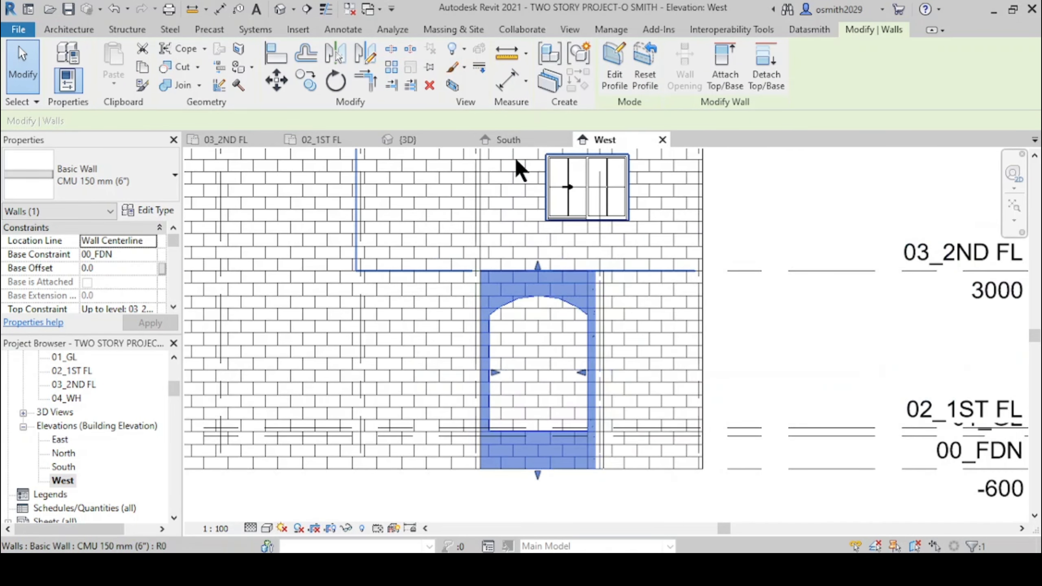
# Open the south porch wall's profile for editing in the South elevation
pyautogui.click(508, 141)
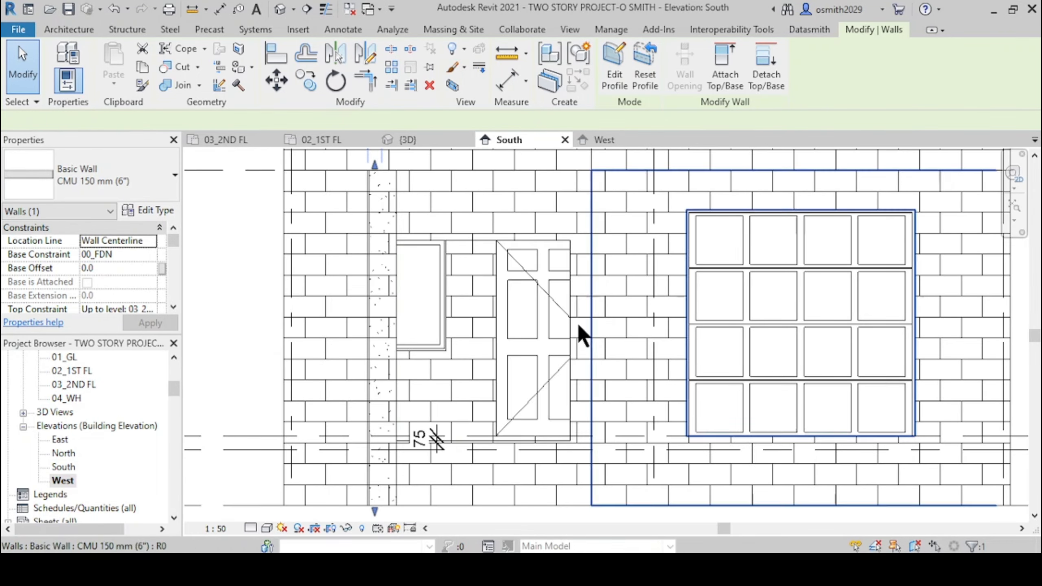
pyautogui.click(442, 236)
pyautogui.scroll(-1, 550, 275)
pyautogui.moveTo(550, 275); pyautogui.dragTo(606, 300, button='middle')
pyautogui.click(605, 76)
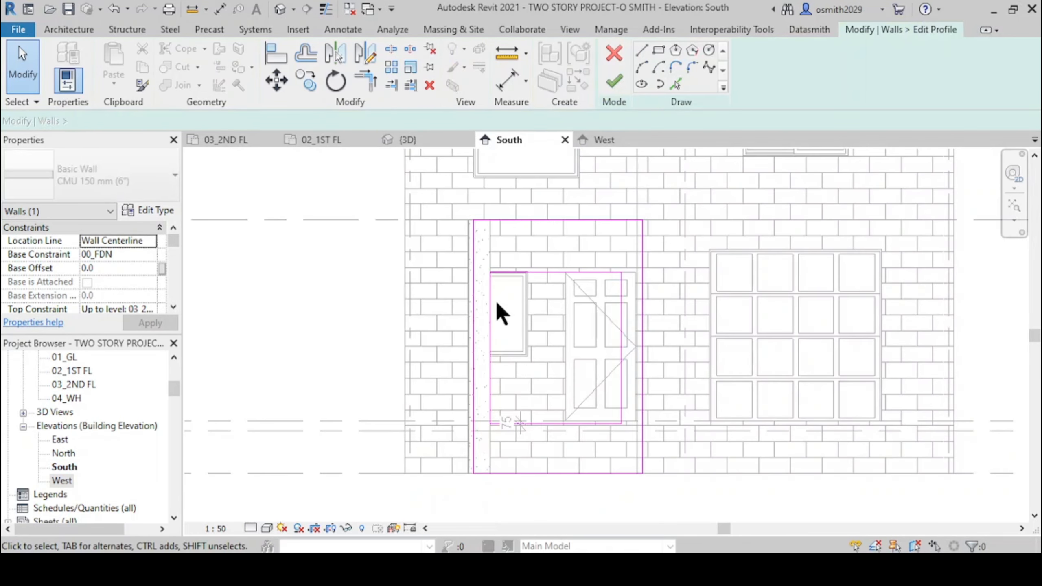
# Draw a start-end-radius arc of about 1580 mm radius above the south opening, joining its two top corners
pyautogui.scroll(2, 501, 314)
pyautogui.click(641, 67)
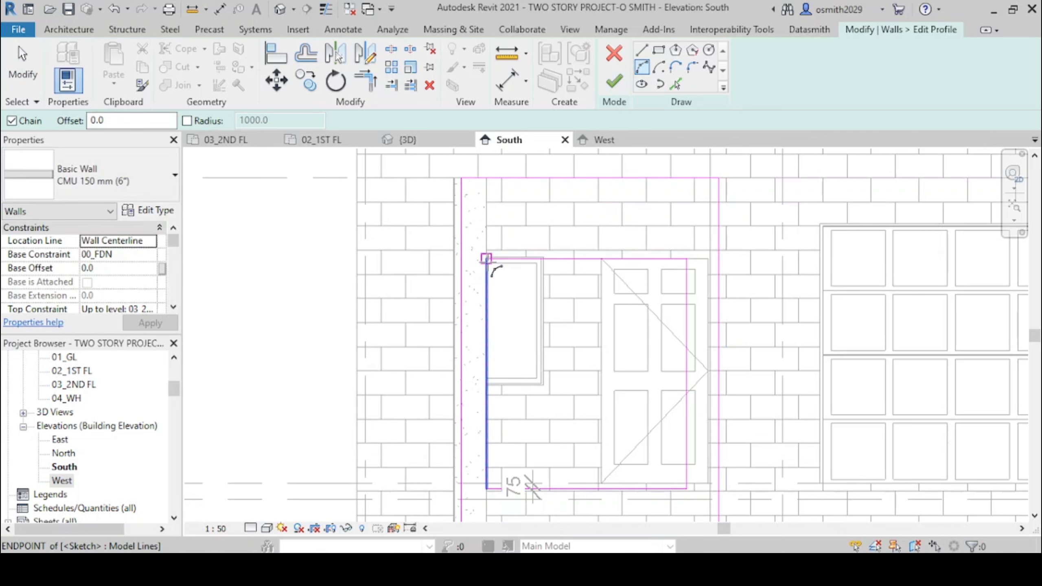
pyautogui.click(486, 258)
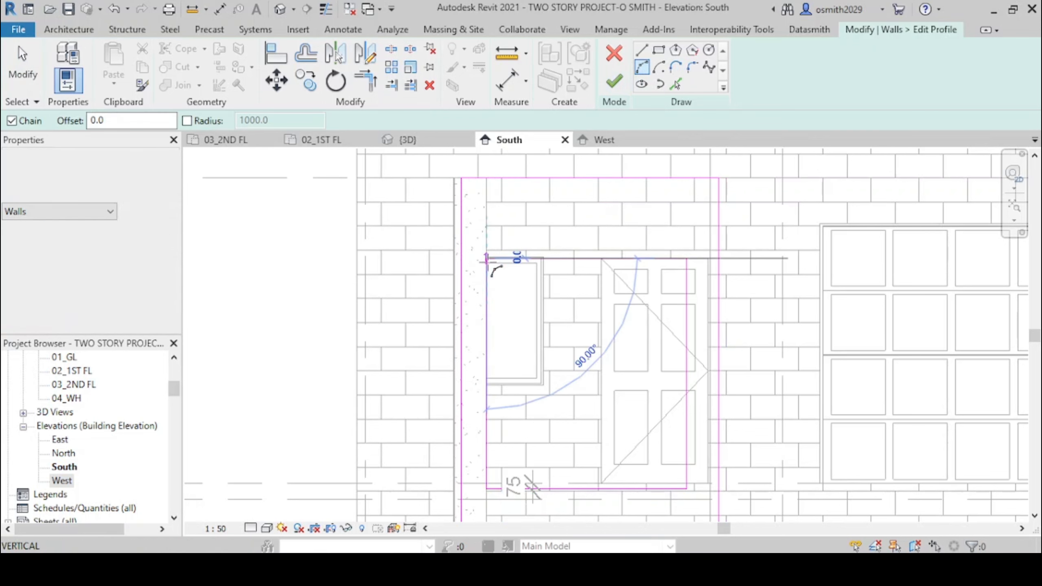
pyautogui.click(686, 258)
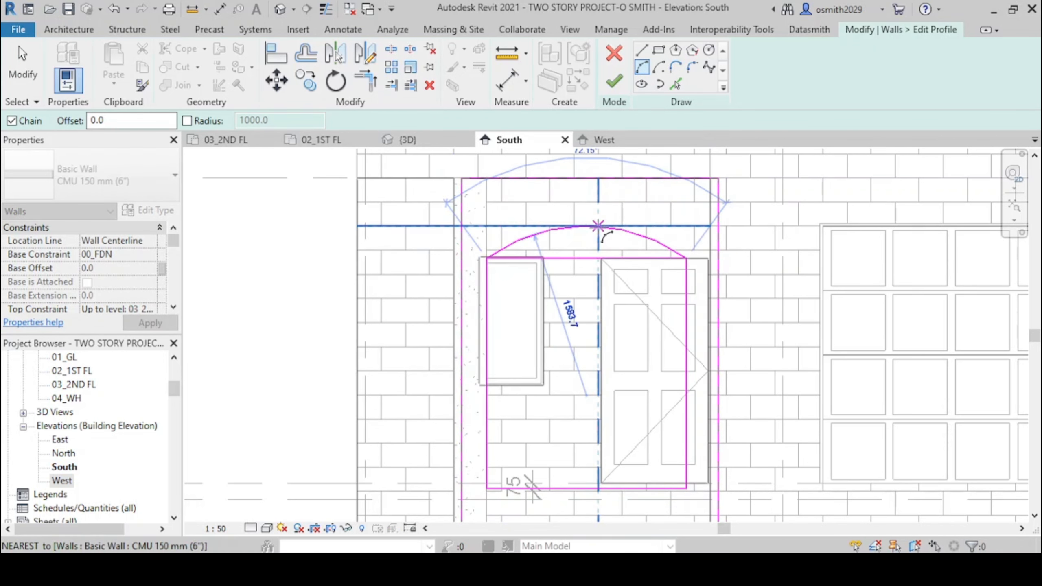
pyautogui.click(574, 227)
pyautogui.press('Escape')
pyautogui.press('Escape')
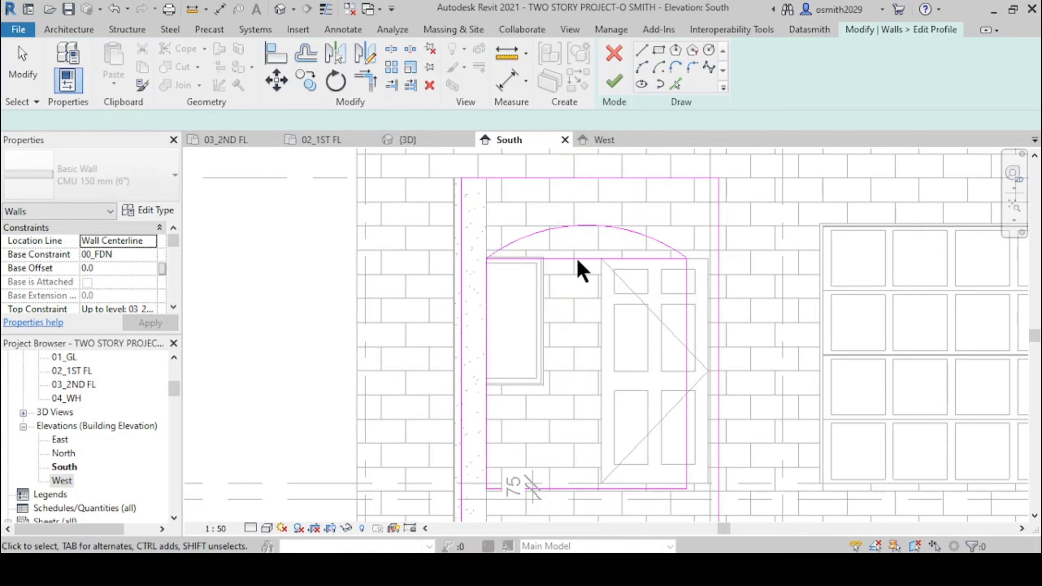
# Delete the south opening's straight top edge beneath the arc and finish the profile edit
pyautogui.click(579, 260)
pyautogui.press('Escape')
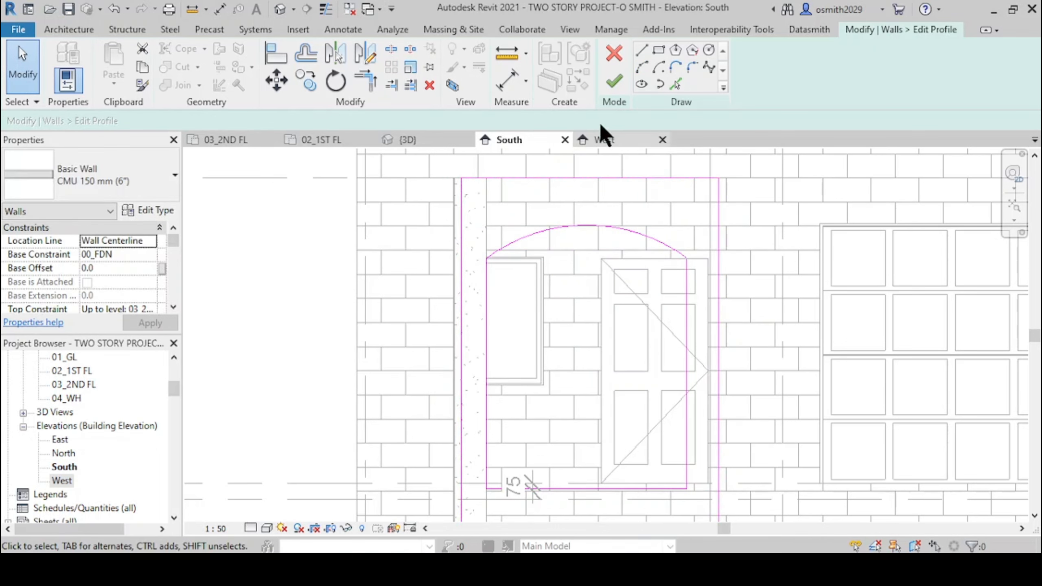
pyautogui.click(614, 81)
# Examine the arched openings of both porch walls in the 3D view
pyautogui.scroll(-2, 747, 361)
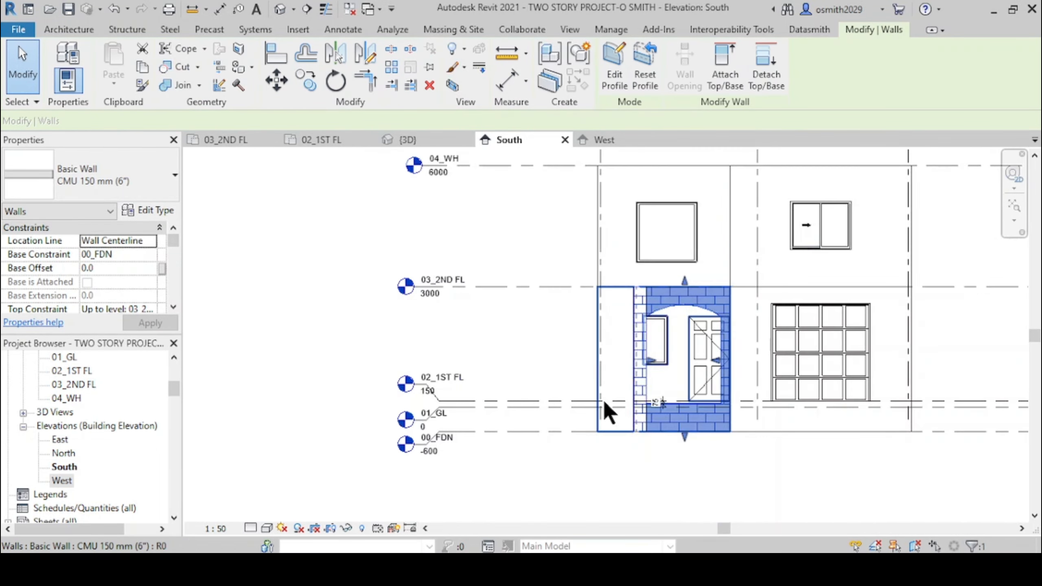
pyautogui.click(408, 143)
pyautogui.scroll(-2, 678, 330)
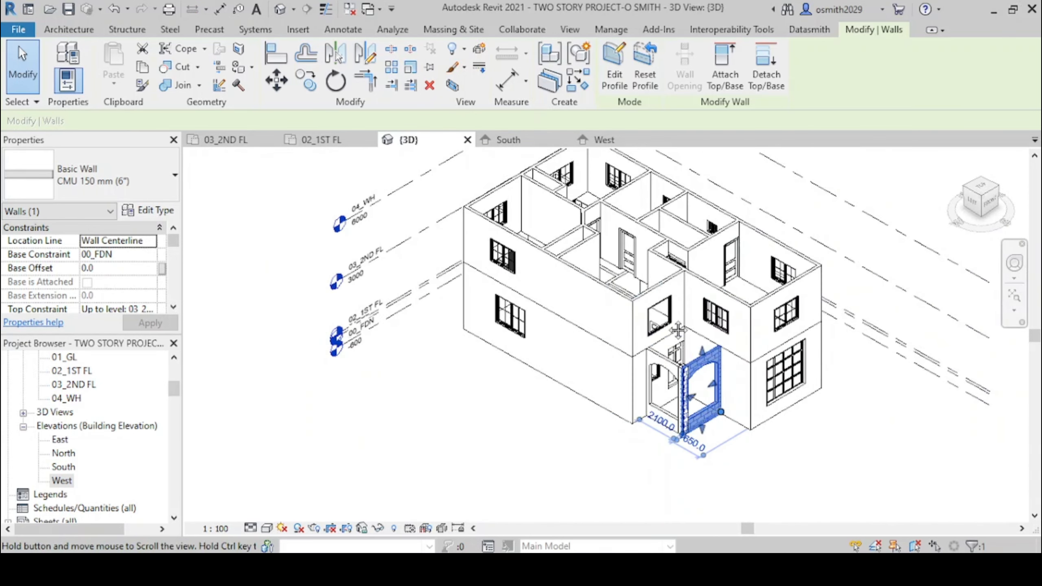
# Deselect the porch wall and open the 02_1ST FL plan at the porch opening on grid line 6
pyautogui.press('Escape')
pyautogui.scroll(5, 652, 303)
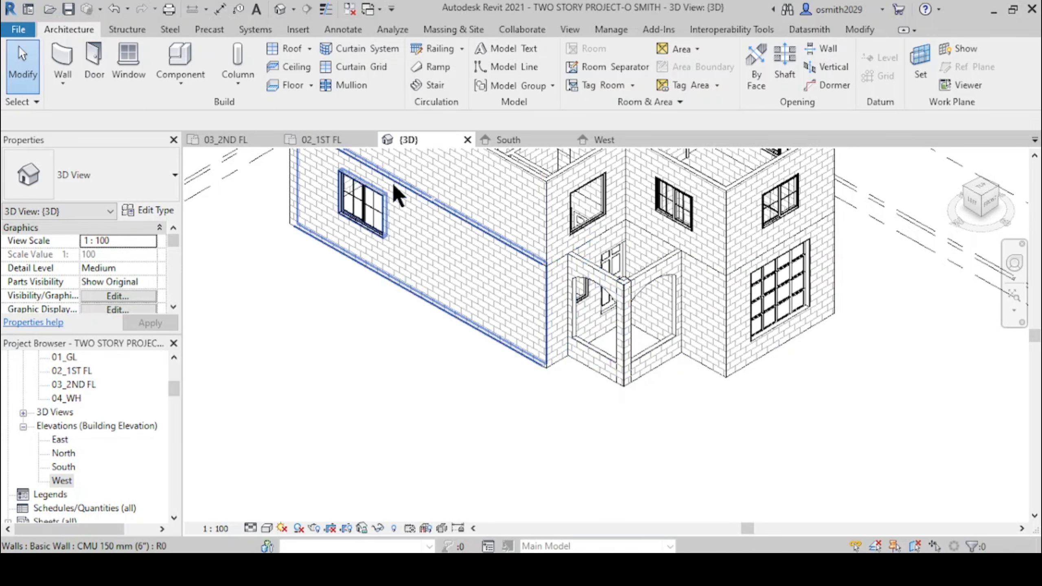
pyautogui.click(312, 141)
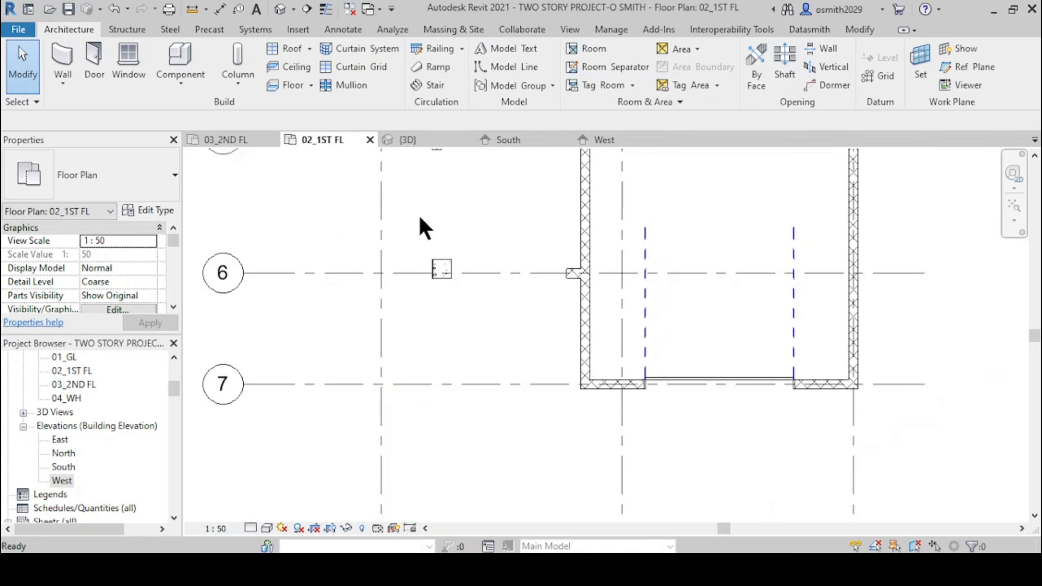
pyautogui.scroll(-1, 510, 306)
pyautogui.moveTo(516, 348); pyautogui.dragTo(505, 425, button='middle')
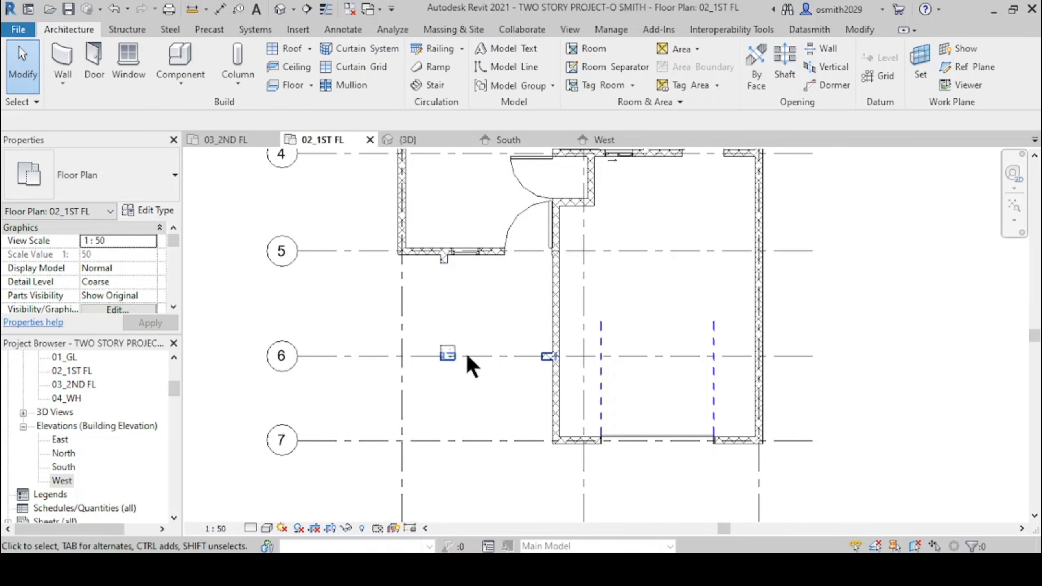
pyautogui.scroll(5, 550, 358)
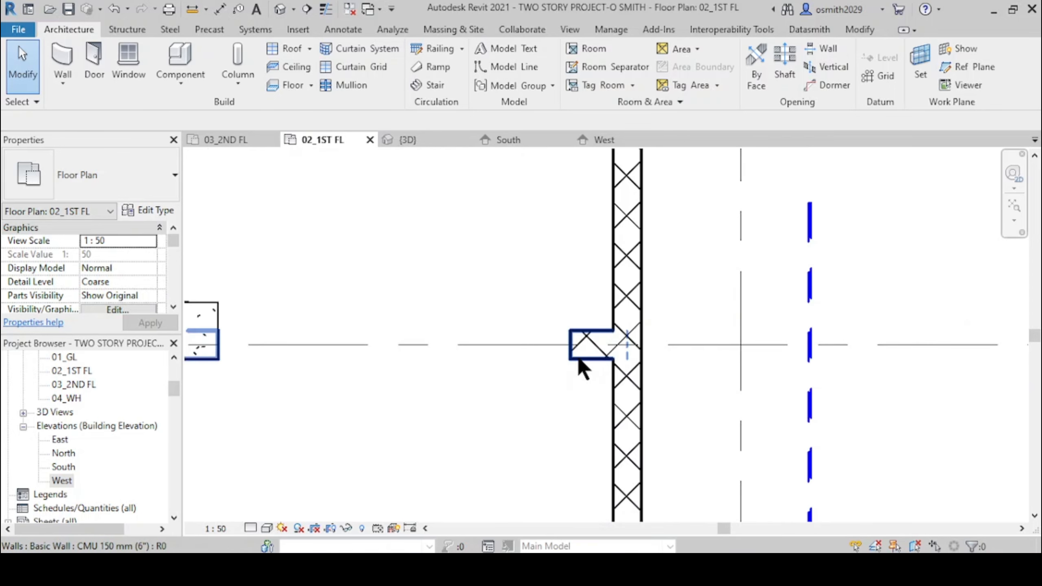
# Try to narrow the porch opening on grid line 6 by extending the short wall stub toward the column
pyautogui.click(573, 368)
pyautogui.scroll(-1, 531, 373)
pyautogui.moveTo(533, 373); pyautogui.dragTo(643, 359, button='middle')
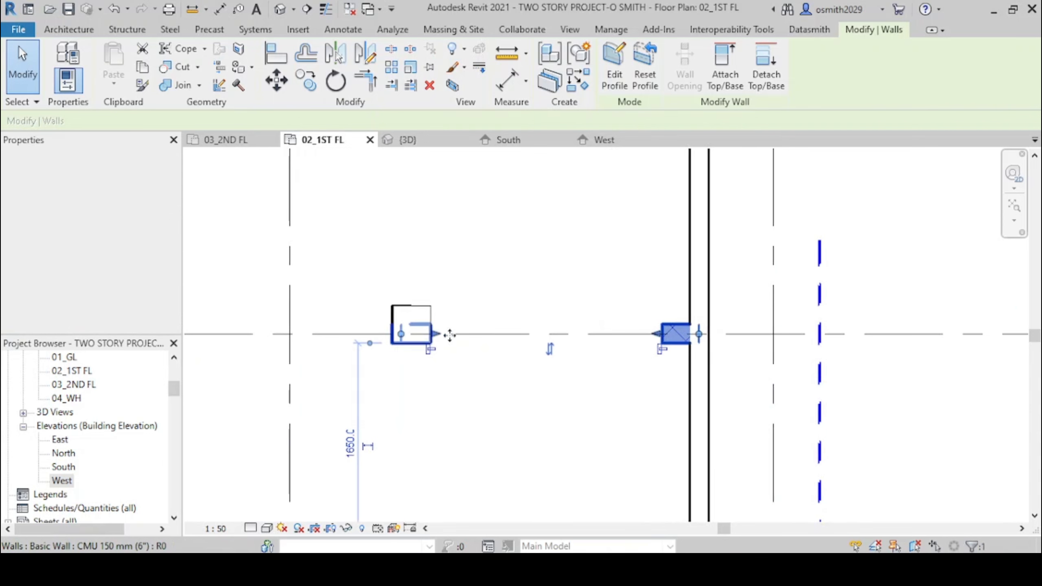
pyautogui.scroll(3, 449, 333)
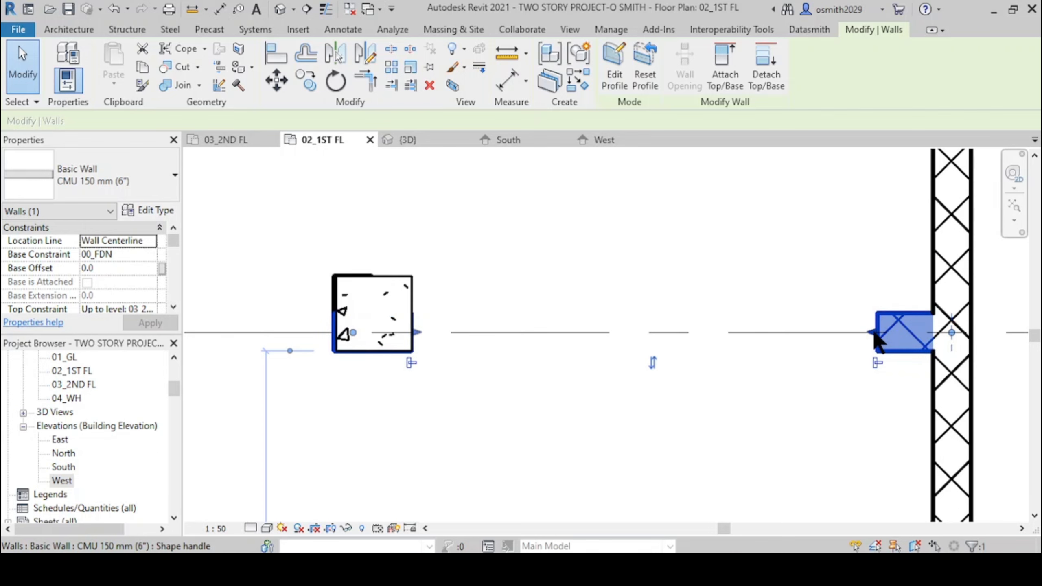
pyautogui.moveTo(869, 332); pyautogui.dragTo(824, 334)
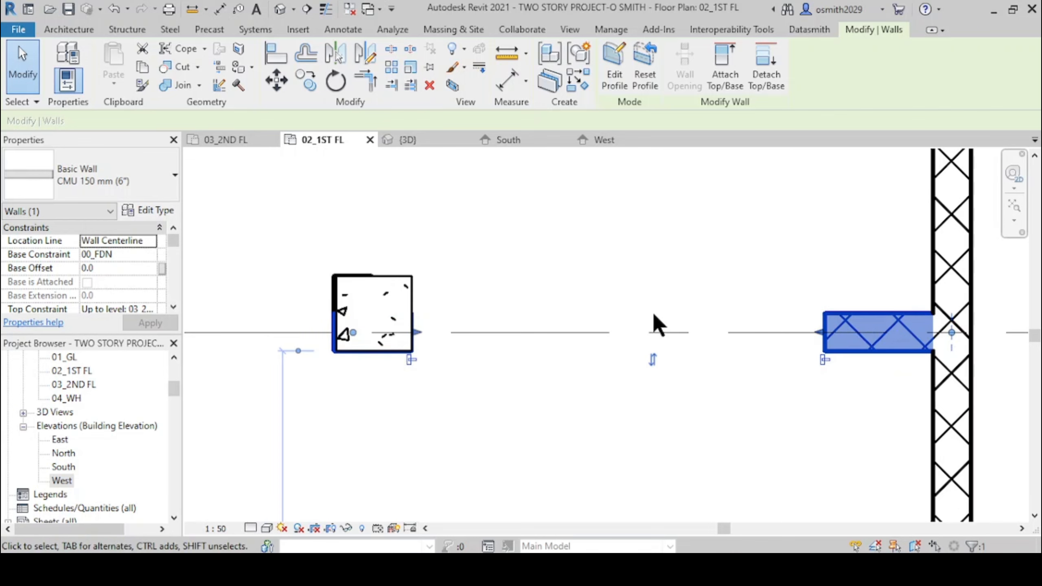
pyautogui.click(718, 362)
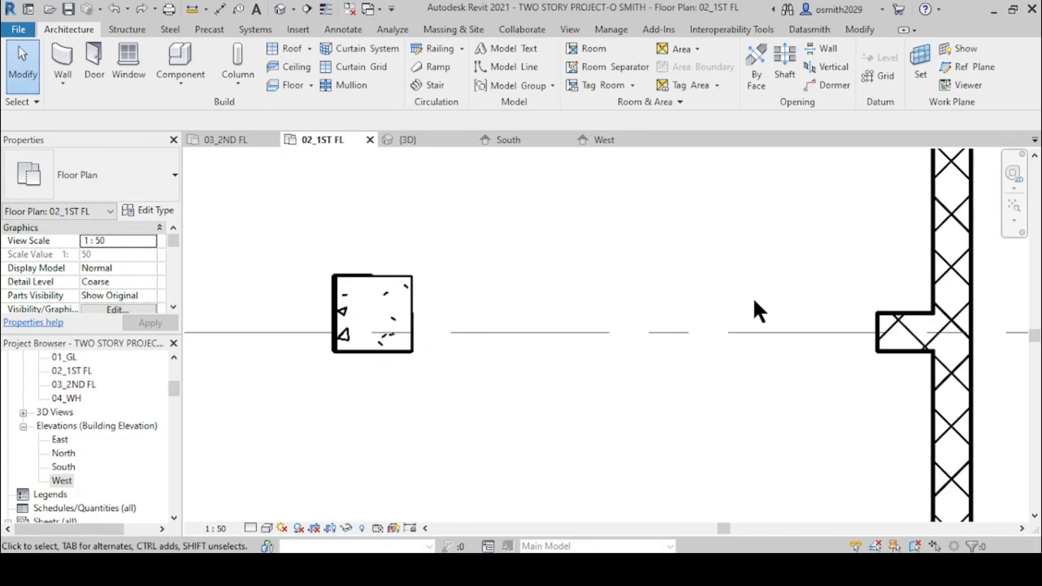
pyautogui.scroll(-5, 759, 308)
pyautogui.moveTo(764, 311); pyautogui.dragTo(693, 379, button='middle')
pyautogui.moveTo(675, 345); pyautogui.dragTo(552, 377, button='middle')
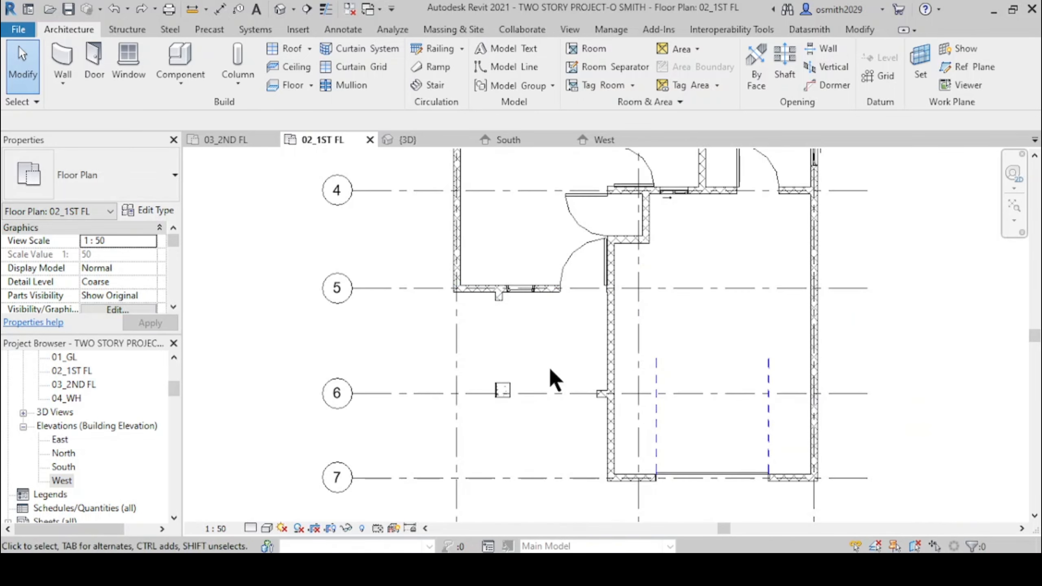